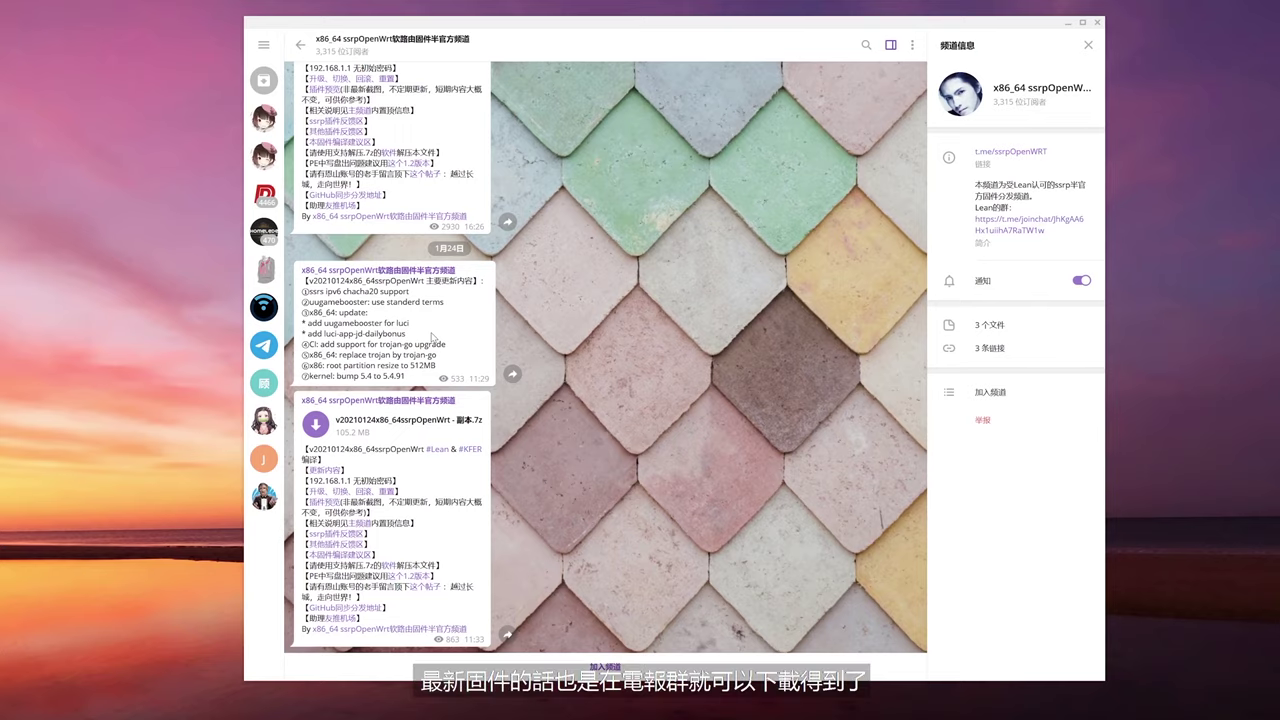
Download the v20210124x86_64ssrpOpenWrt firmware archive and extract it into its own folder on drive D: with 7-Zip.
{"action": "left_click", "coordinate": [316, 424]}
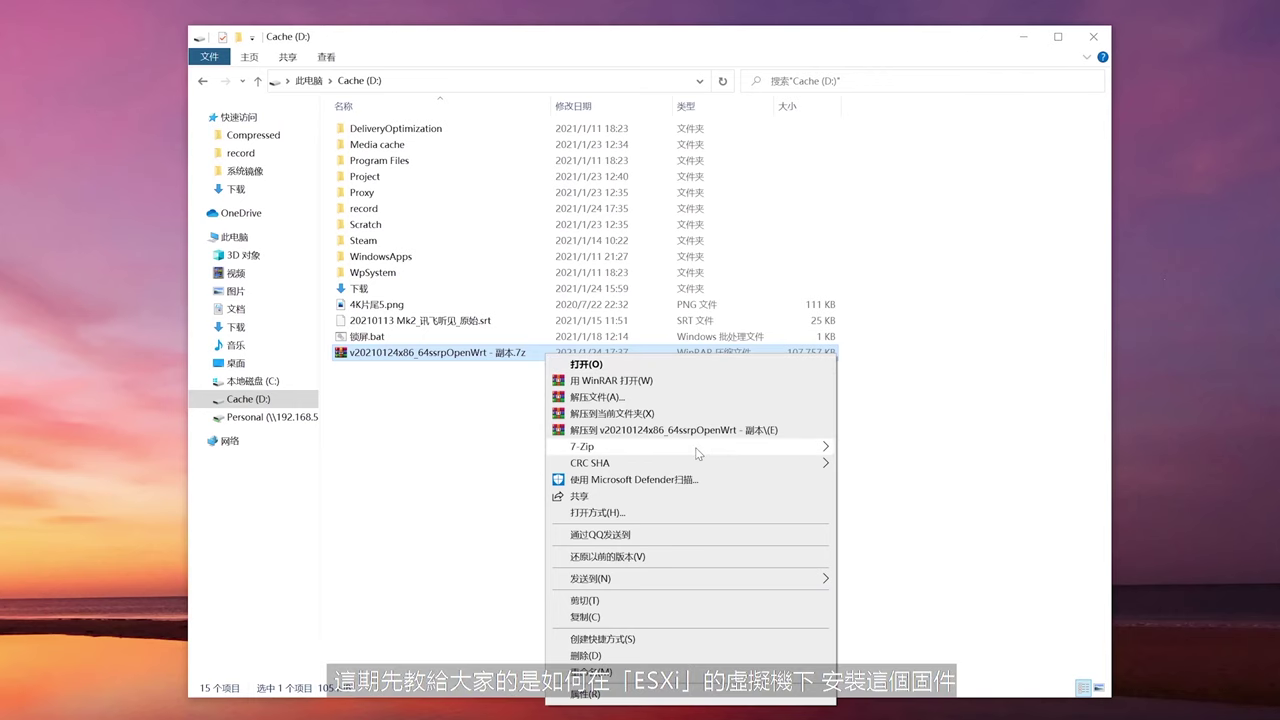
{"action": "mouse_move", "coordinate": [700, 454]}
{"action": "left_click", "coordinate": [958, 514]}
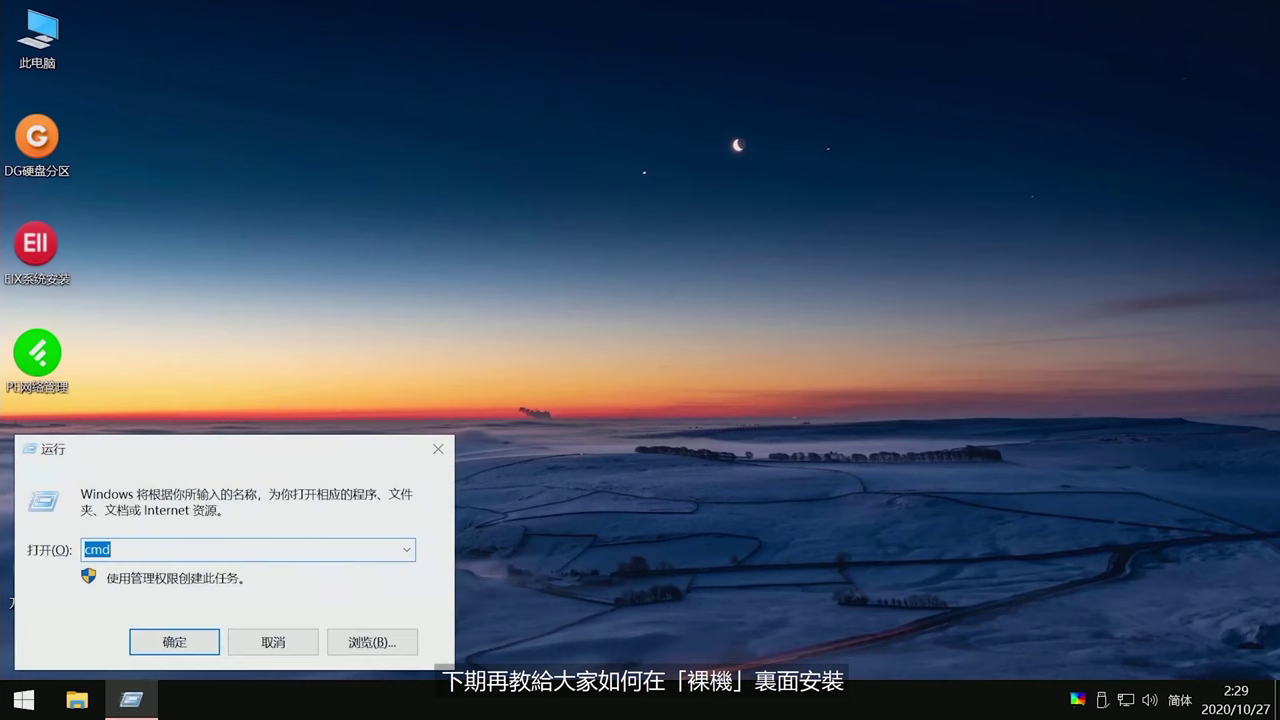
Write OpenWrt.img from drive H: to disk 1 with Physdiskwrite -u in a command prompt, and restart the computer.
{"action": "key", "text": "Return"}
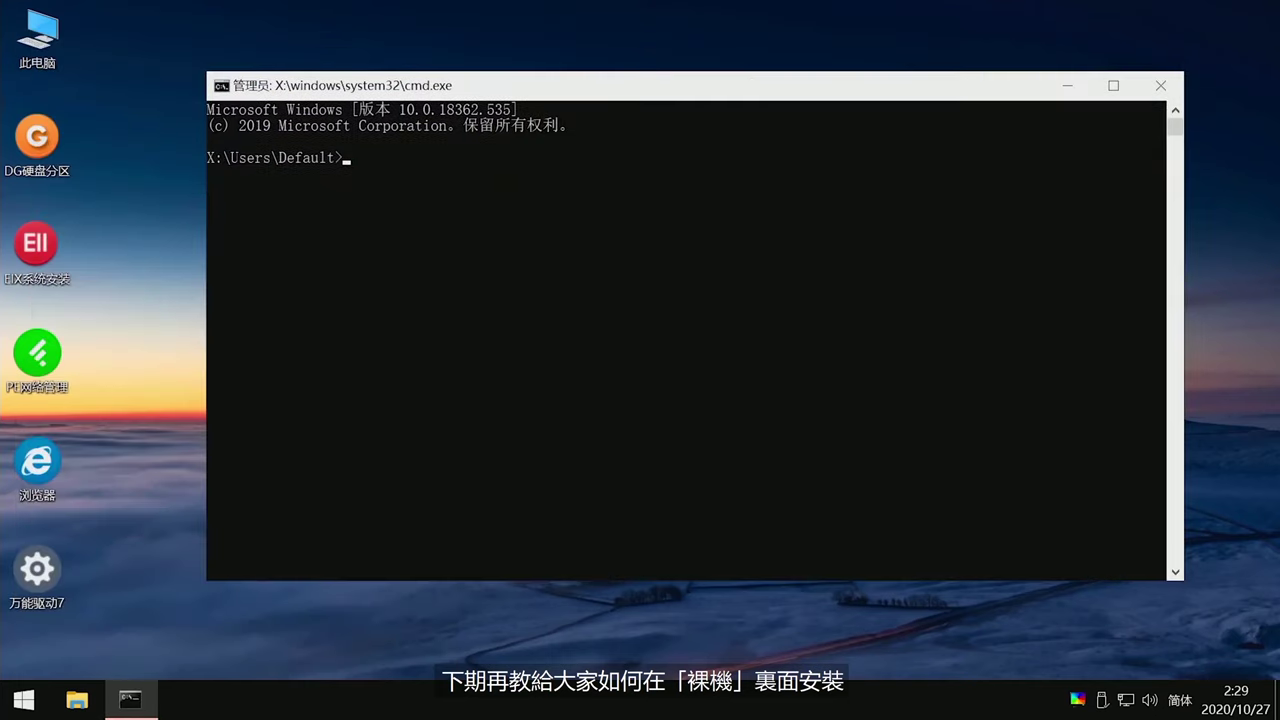
{"action": "type", "text": "H:"}
{"action": "key", "text": "Return"}
{"action": "type", "text": "Physdiskwrite -u OpenWrt.img"}
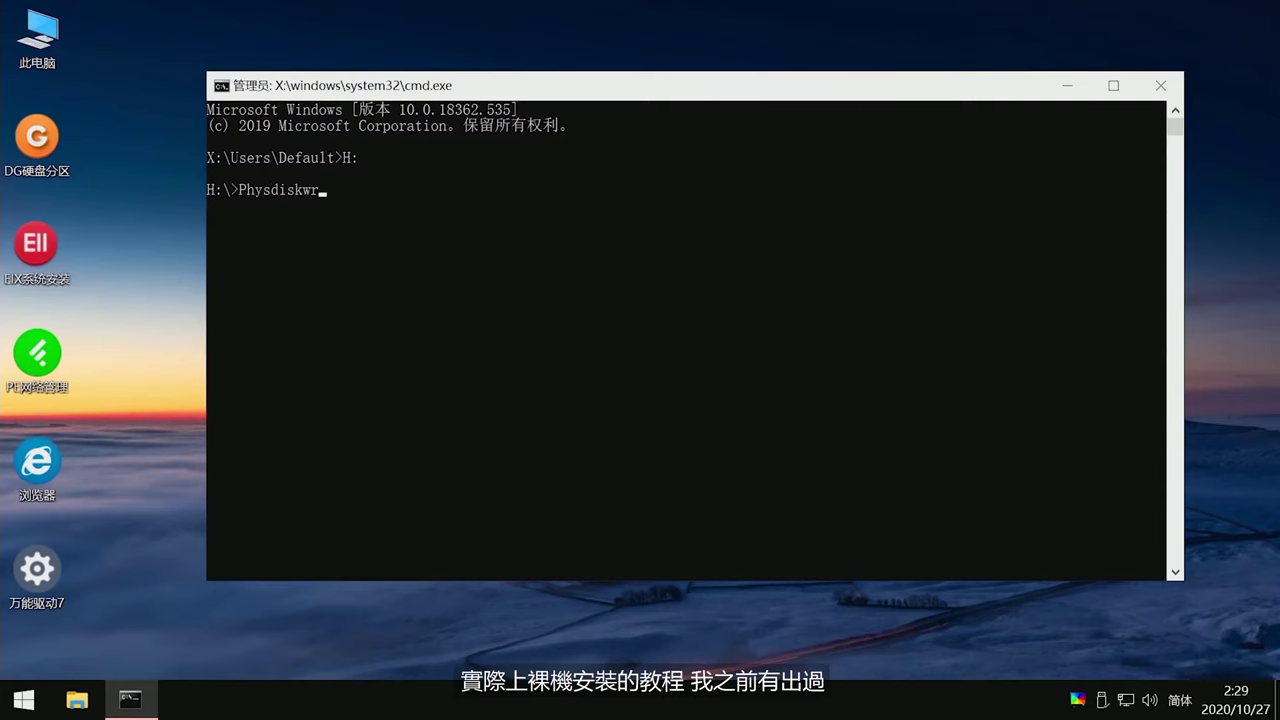
{"action": "key", "text": "Return"}
{"action": "type", "text": "1"}
{"action": "key", "text": "Return"}
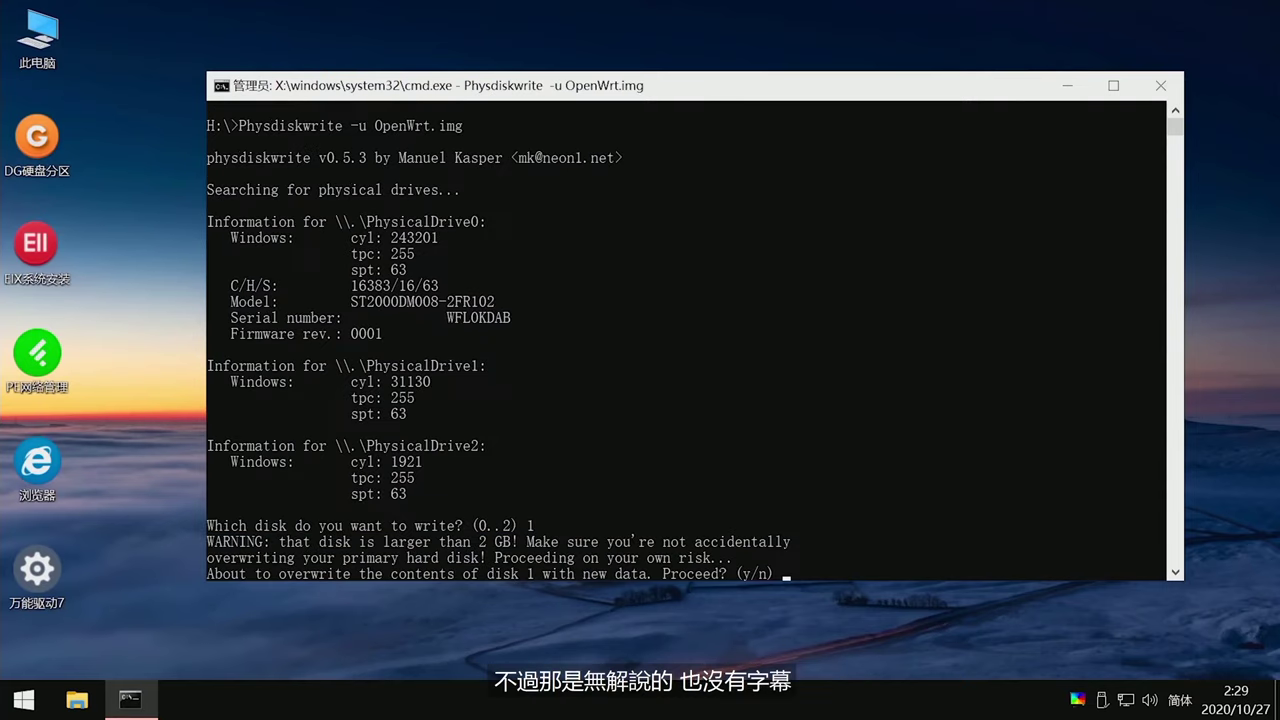
{"action": "key", "text": "Return"}
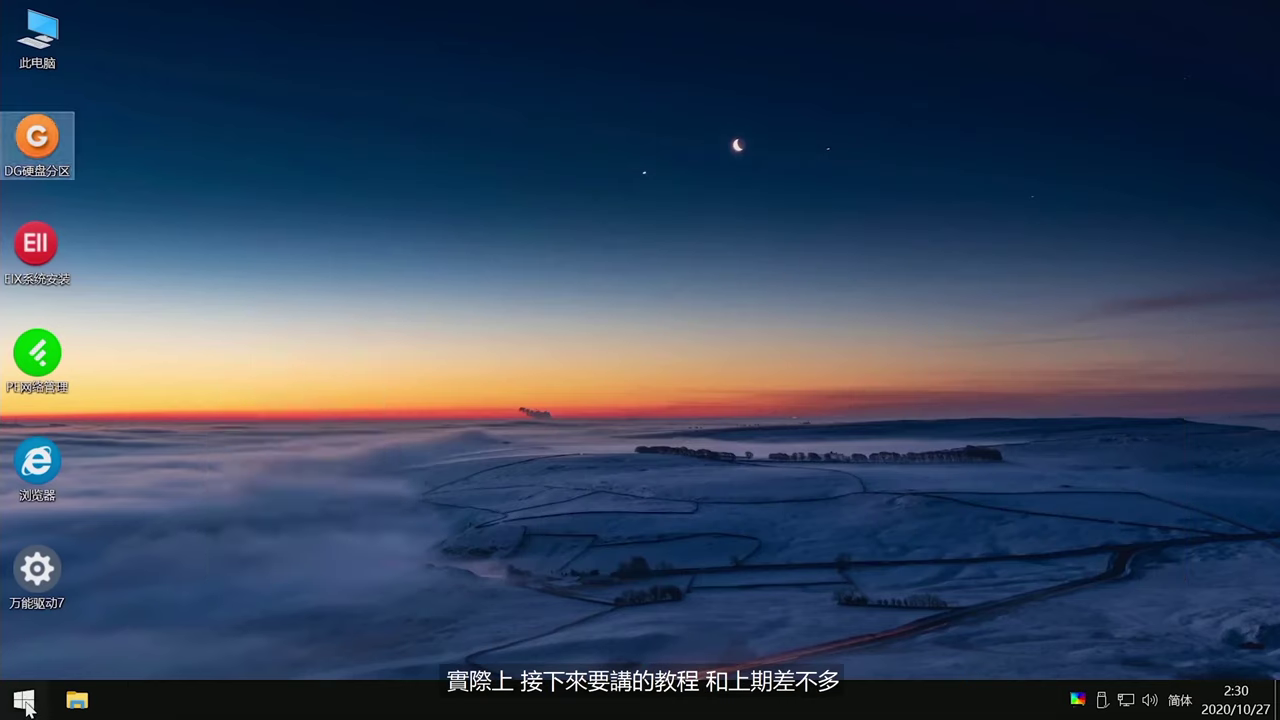
{"action": "left_click", "coordinate": [25, 704]}
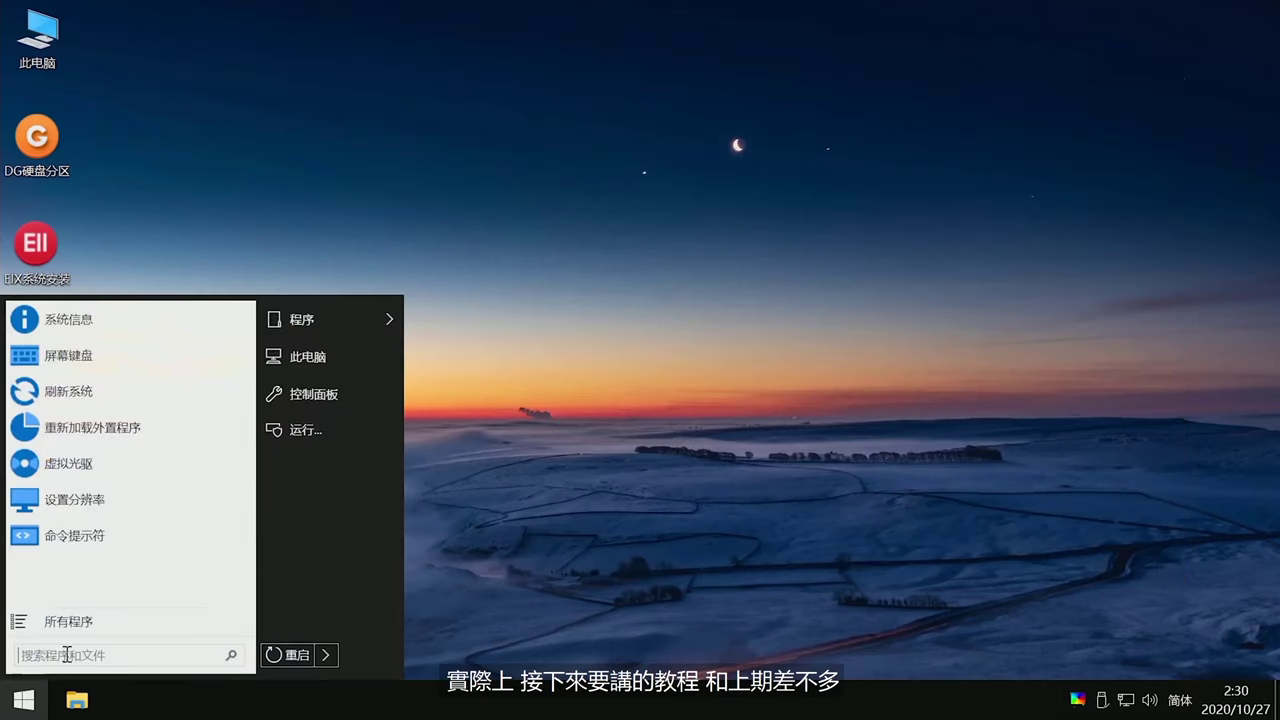
{"action": "left_click", "coordinate": [294, 665]}
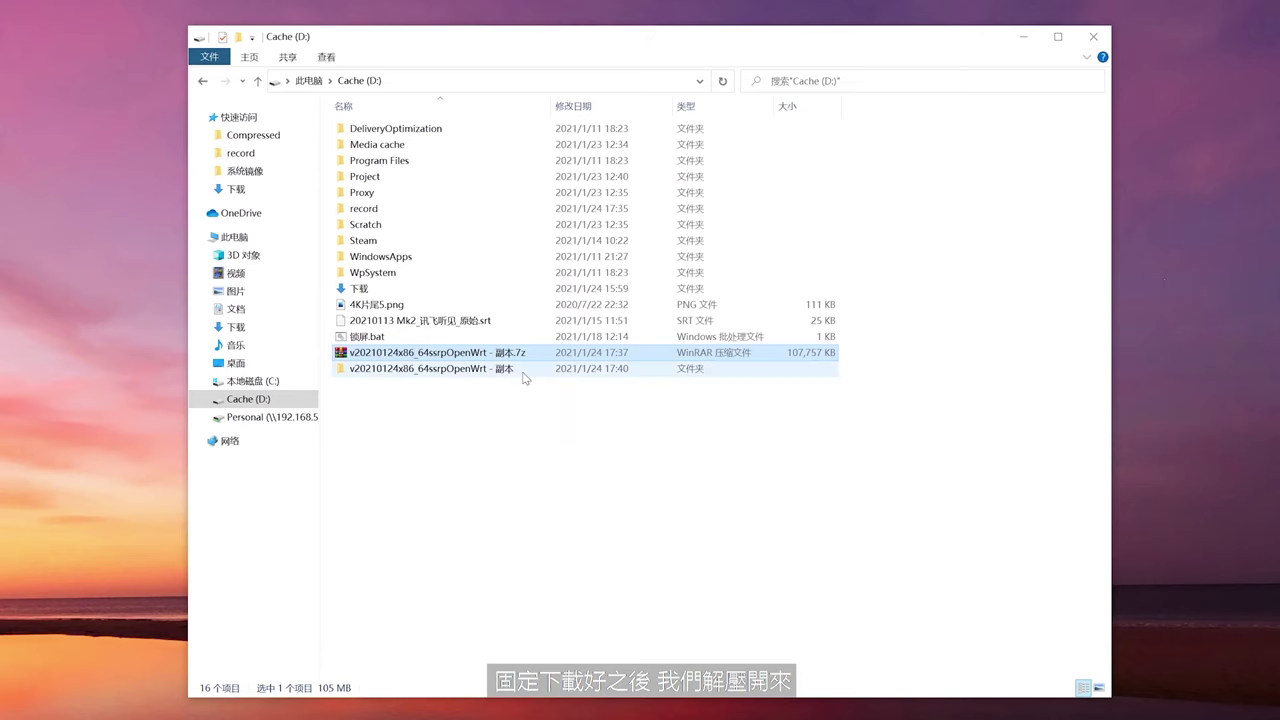
In the extracted firmware folder, unpack the non-EFI openwrt-x86-64-generic-squashfs-combined.img.gz into its own folder with 7-Zip and open that folder.
{"action": "double_click", "coordinate": [523, 370]}
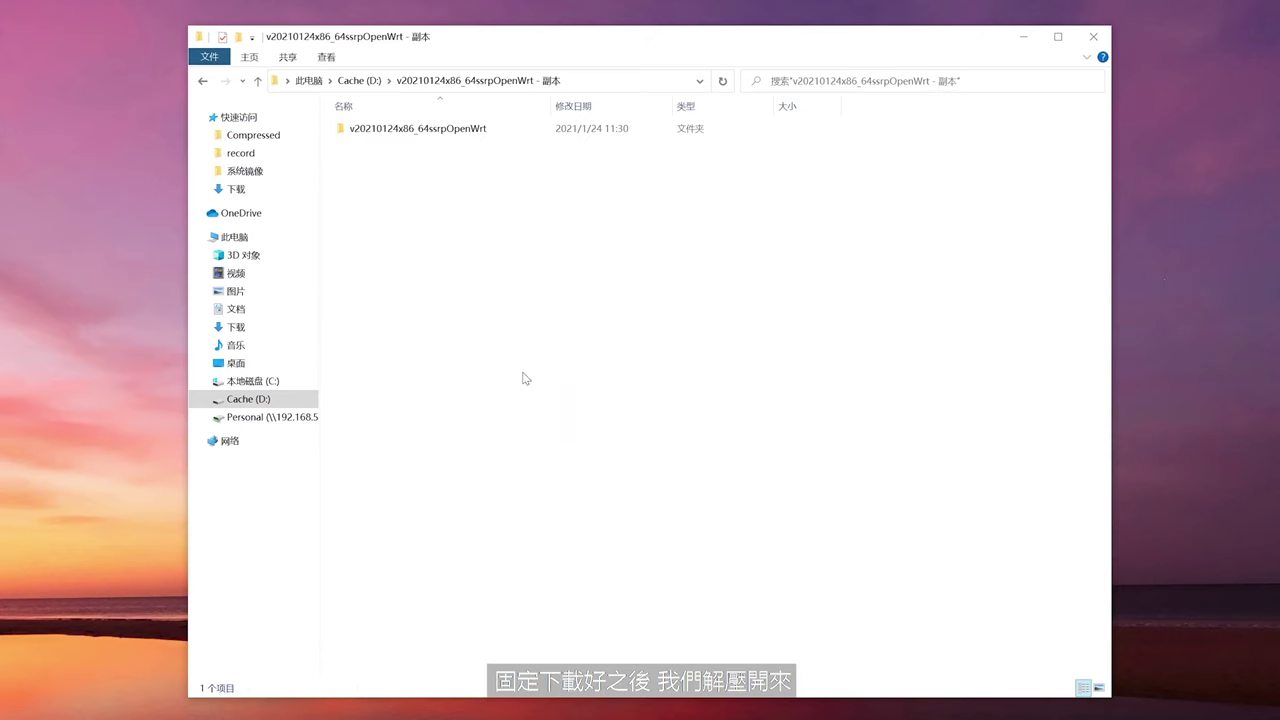
{"action": "double_click", "coordinate": [523, 130]}
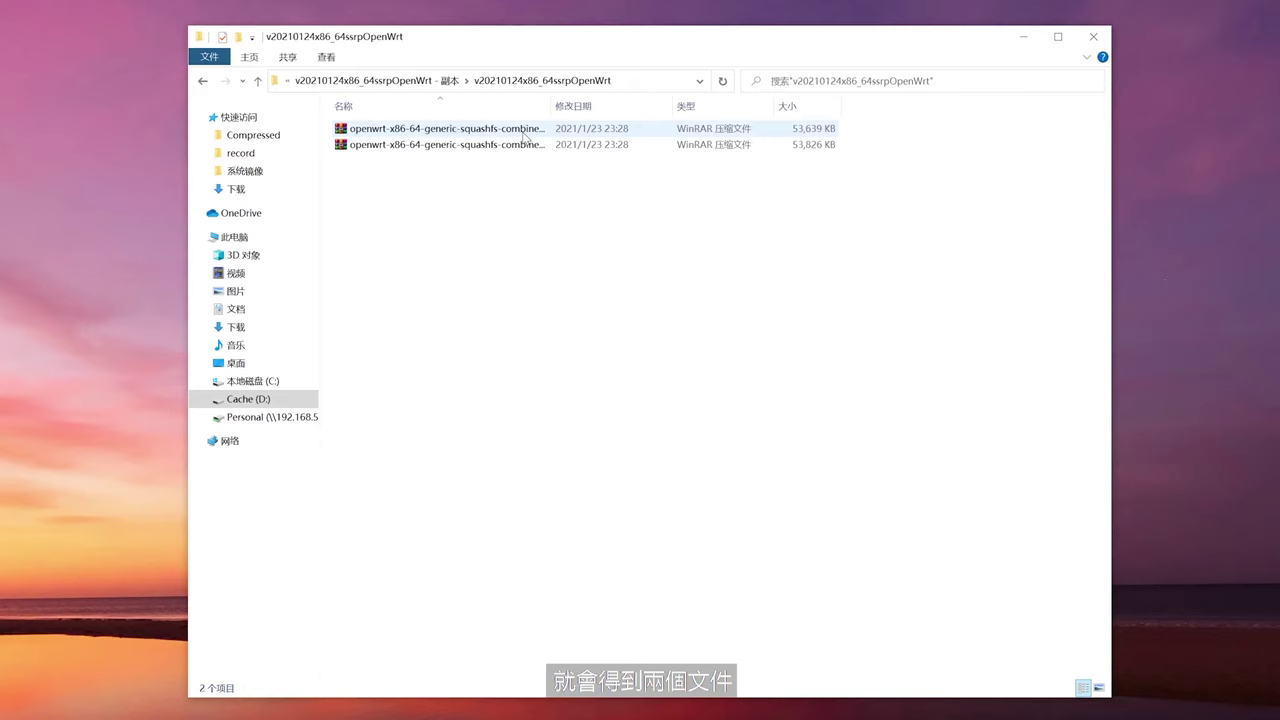
{"action": "right_click", "coordinate": [607, 130]}
{"action": "mouse_move", "coordinate": [734, 222]}
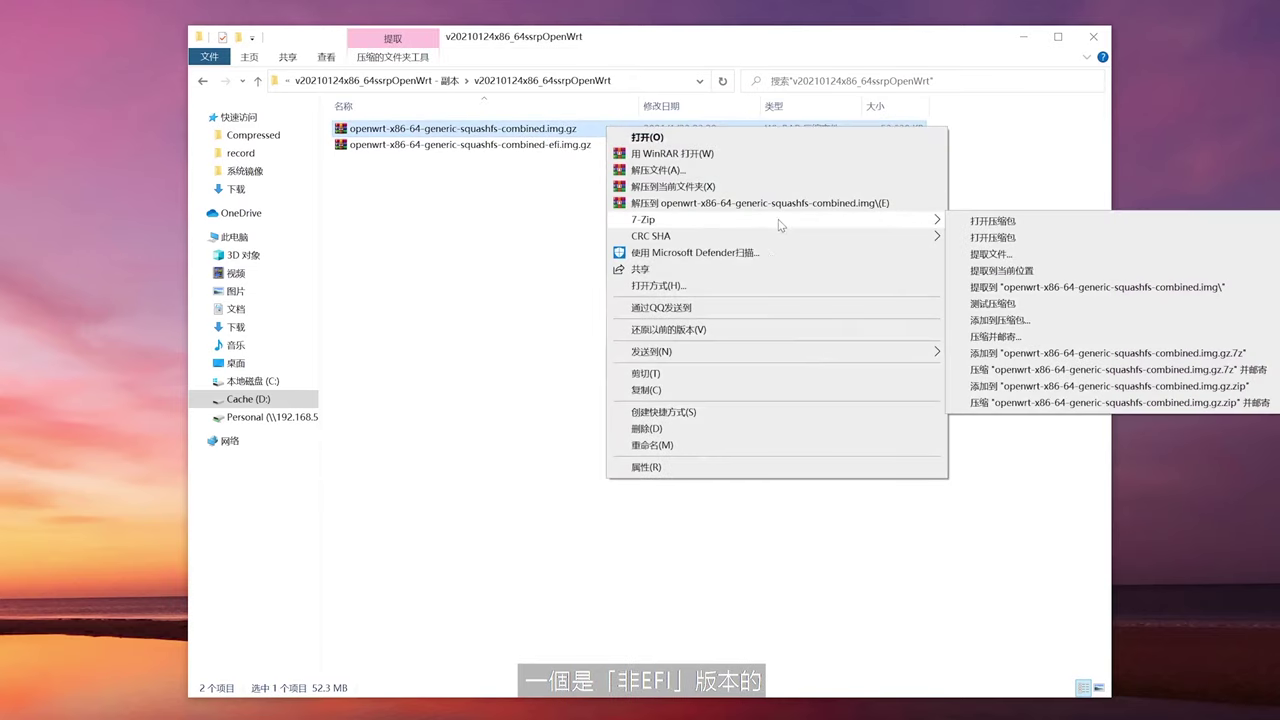
{"action": "left_click", "coordinate": [1000, 288]}
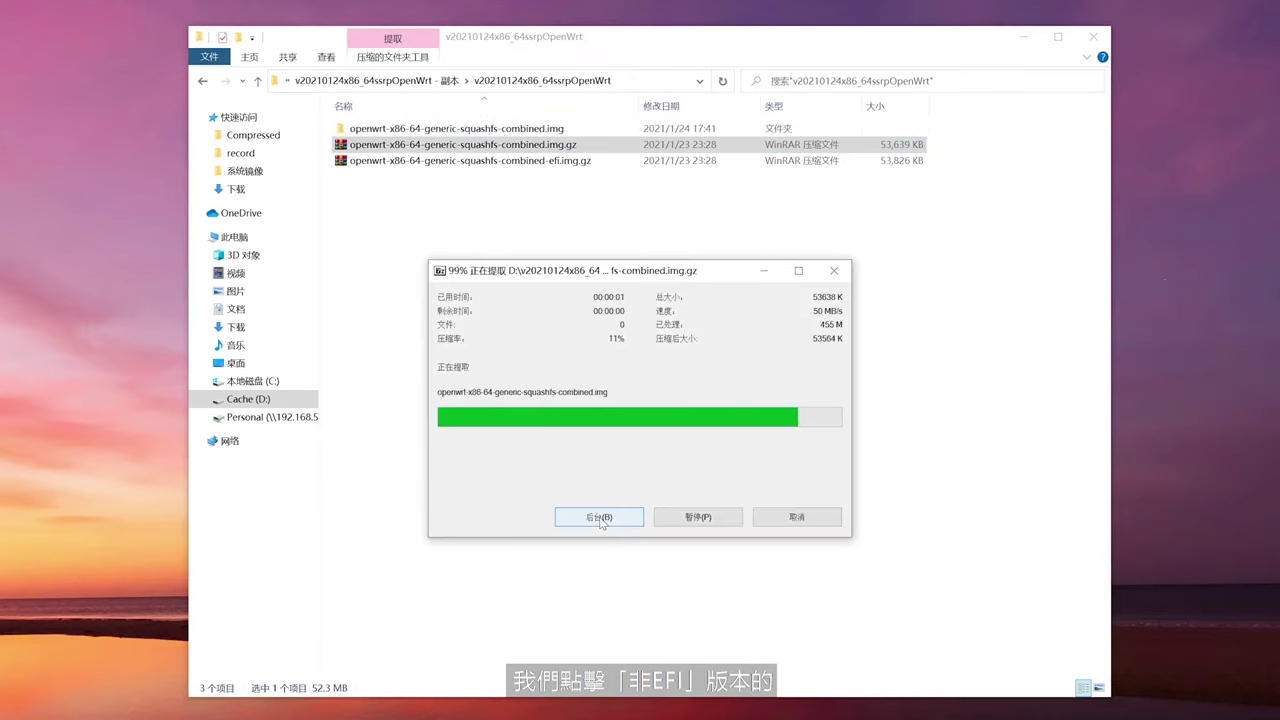
{"action": "double_click", "coordinate": [500, 129]}
{"action": "left_click", "coordinate": [526, 130]}
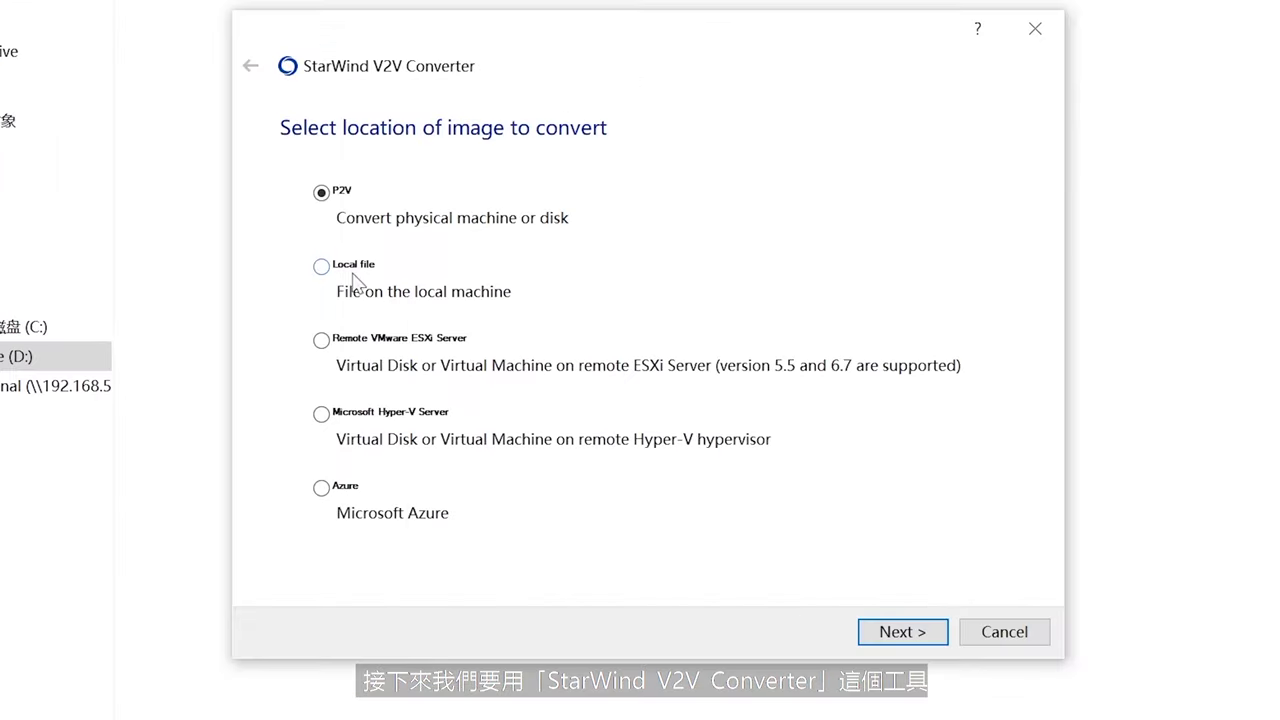
Set the conversion source to the local file D:\openwrt\openwrt-x86-64-generic-squashfs-combined.img in StarWind V2V Converter.
{"action": "left_click", "coordinate": [341, 277]}
{"action": "left_click", "coordinate": [890, 631]}
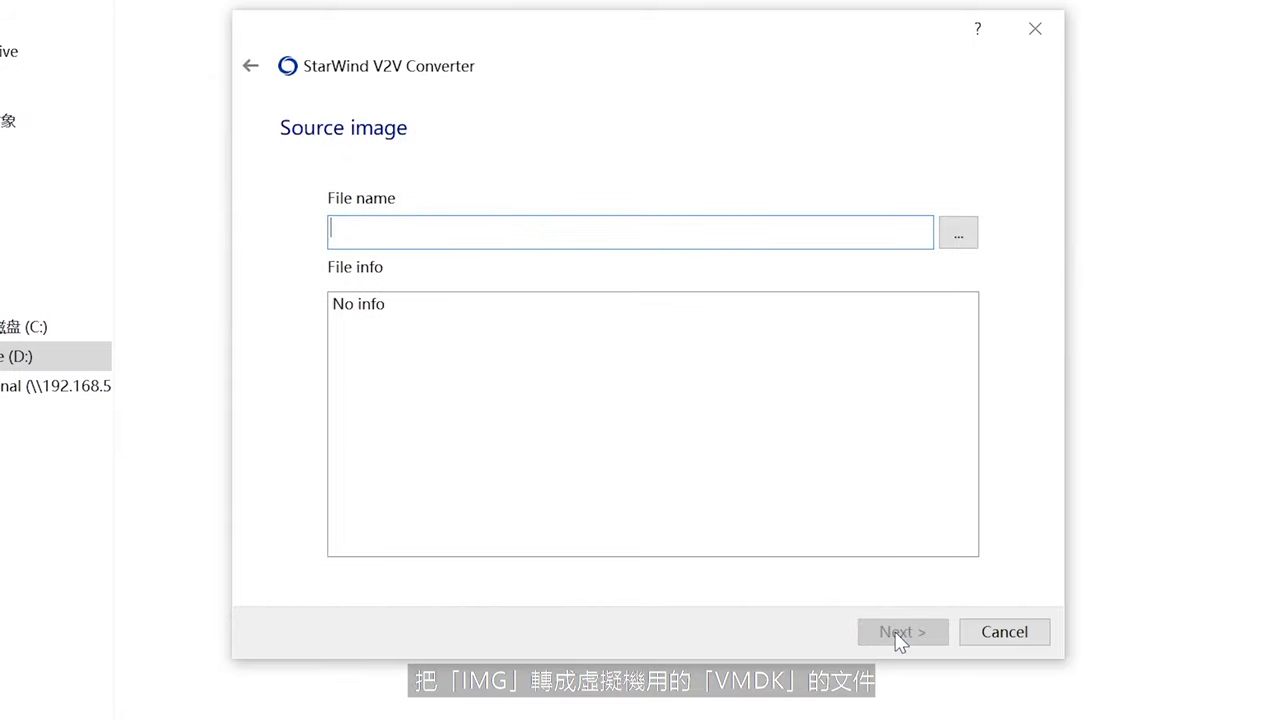
{"action": "left_click", "coordinate": [958, 232]}
{"action": "left_click", "coordinate": [600, 188]}
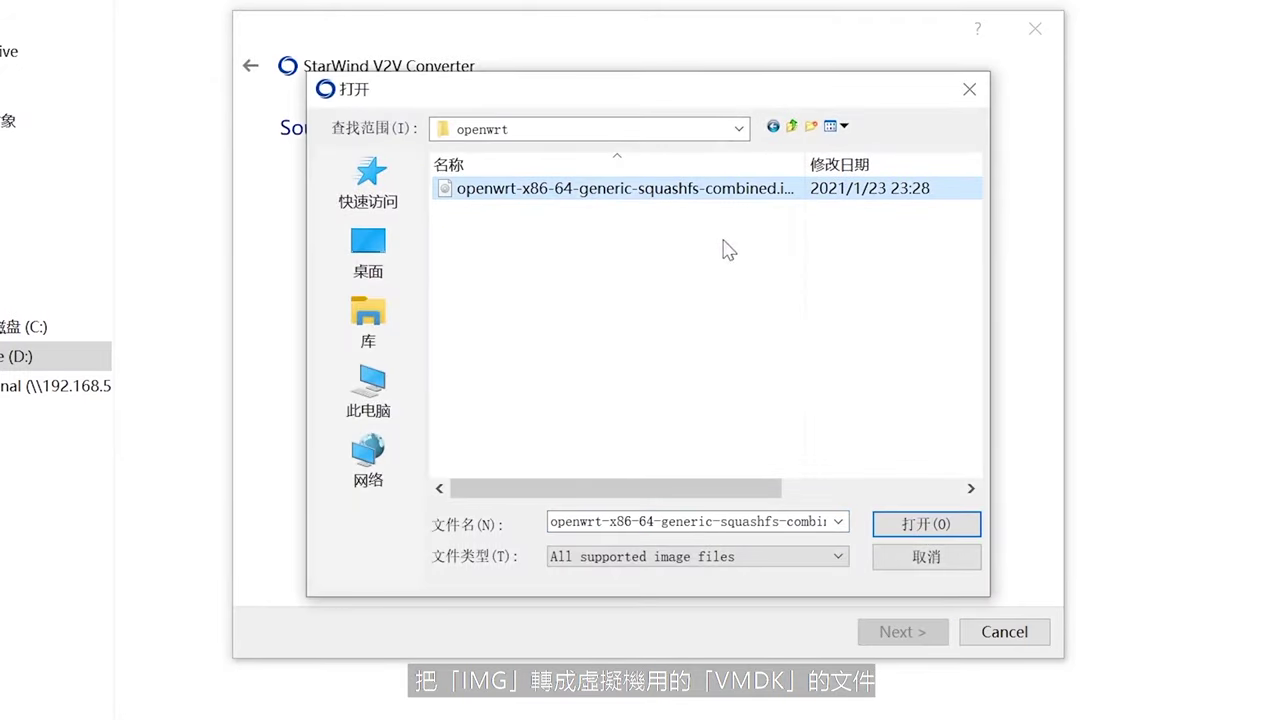
{"action": "left_click", "coordinate": [903, 522]}
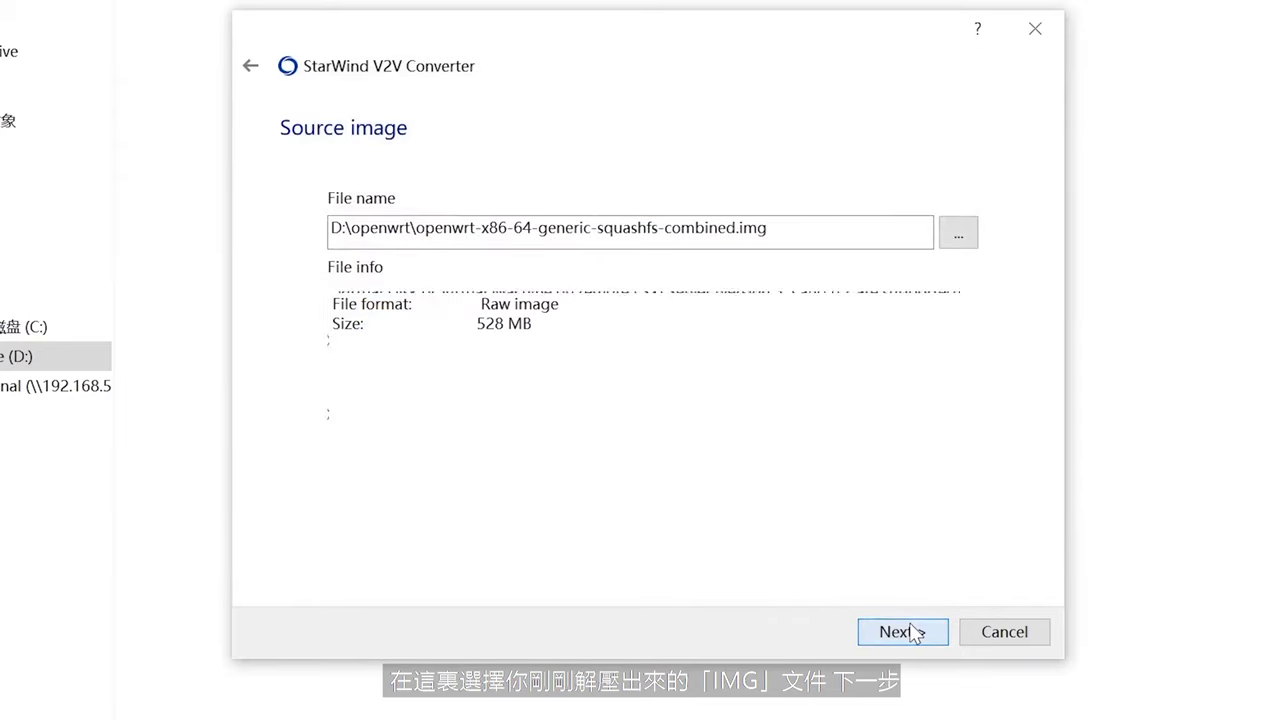
{"action": "left_click", "coordinate": [902, 632]}
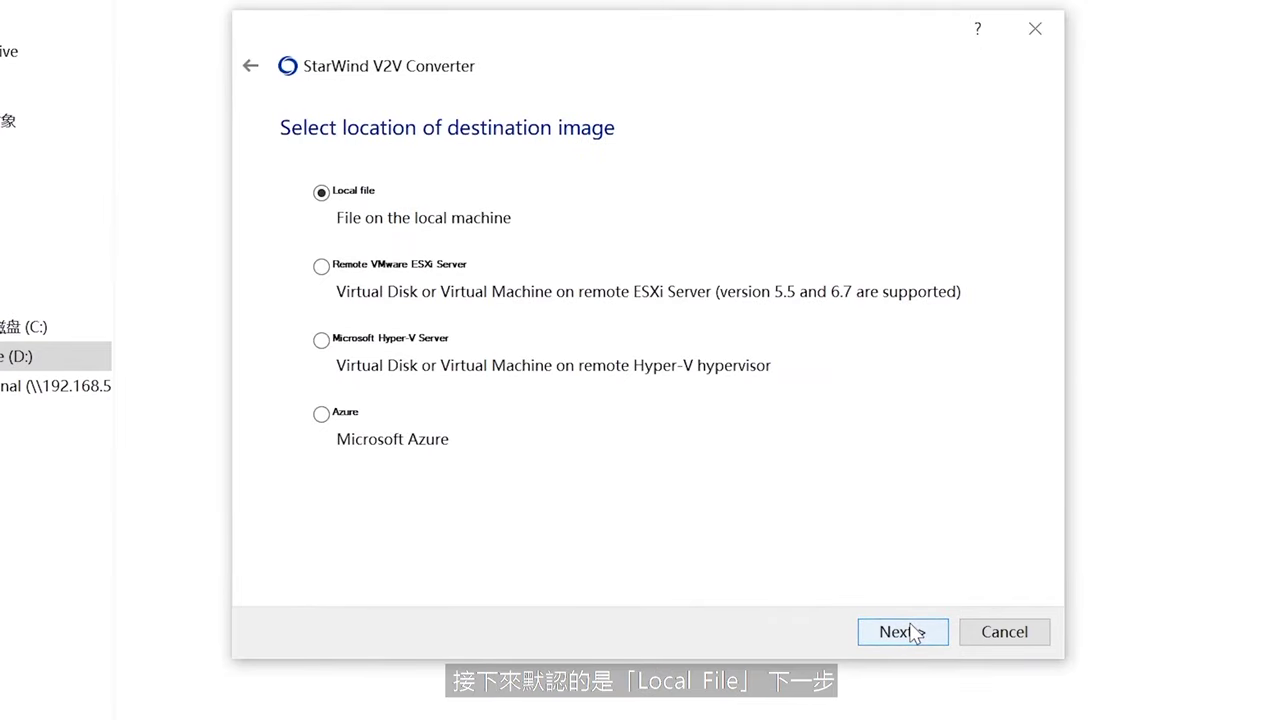
Convert the image to a local VMDK in ESXi Server image format, keeping the default type and destination file name.
{"action": "left_click", "coordinate": [903, 632]}
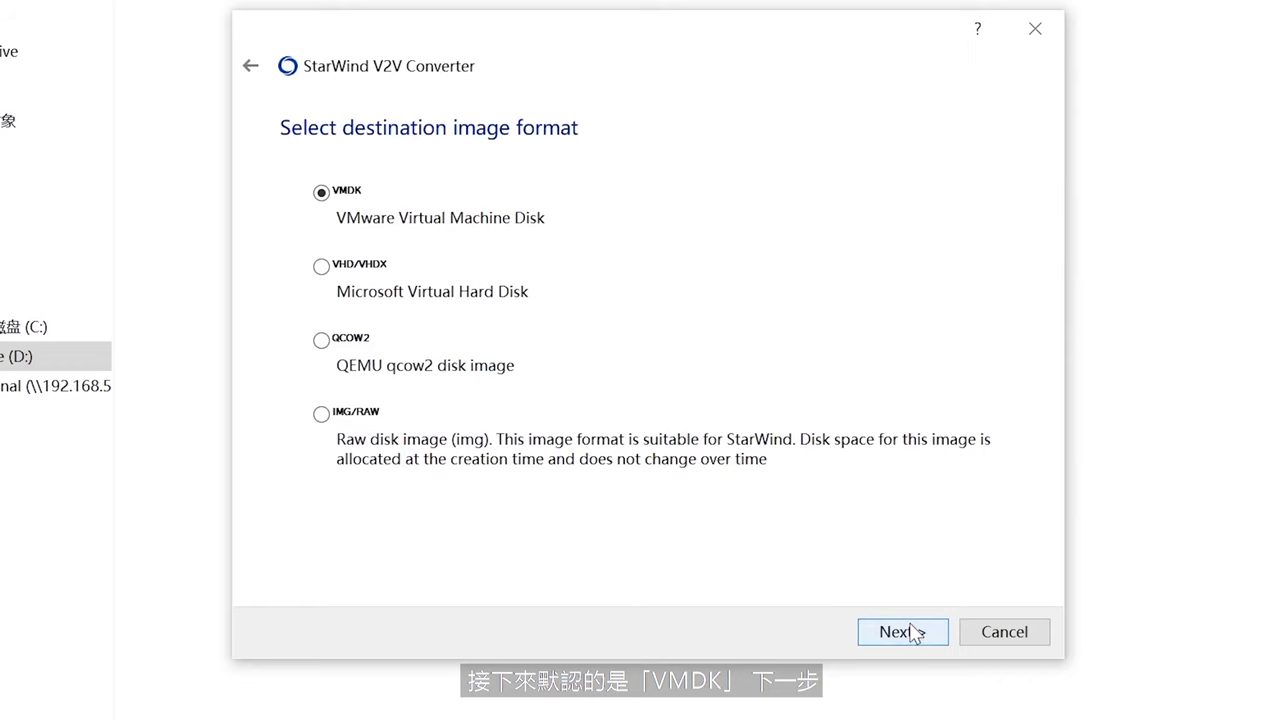
{"action": "left_click", "coordinate": [912, 630]}
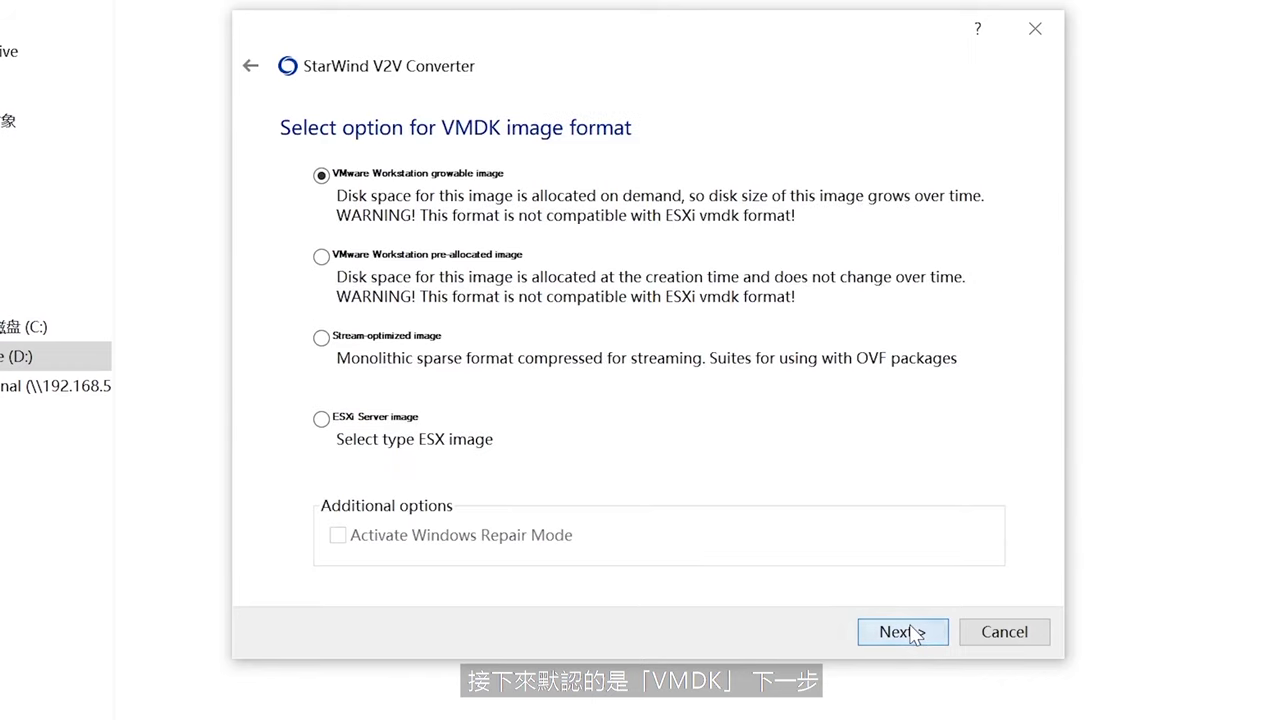
{"action": "left_click", "coordinate": [354, 416]}
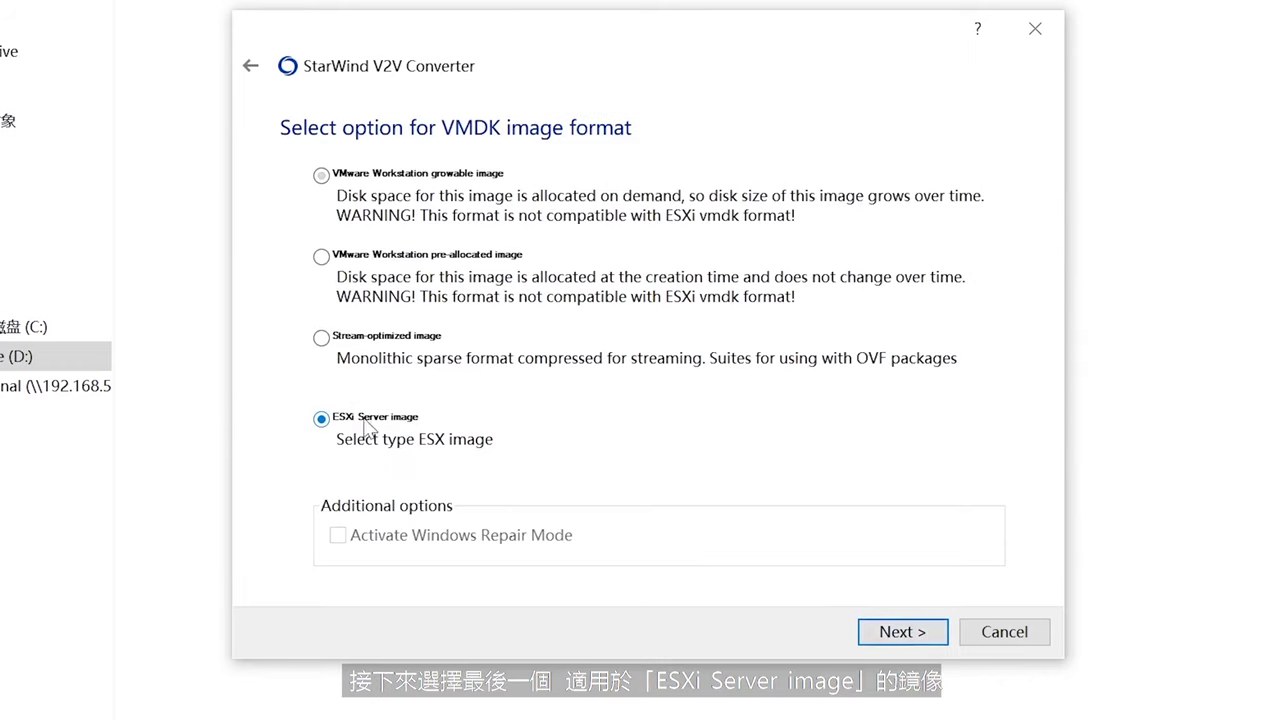
{"action": "left_click", "coordinate": [873, 633]}
{"action": "left_click", "coordinate": [872, 633]}
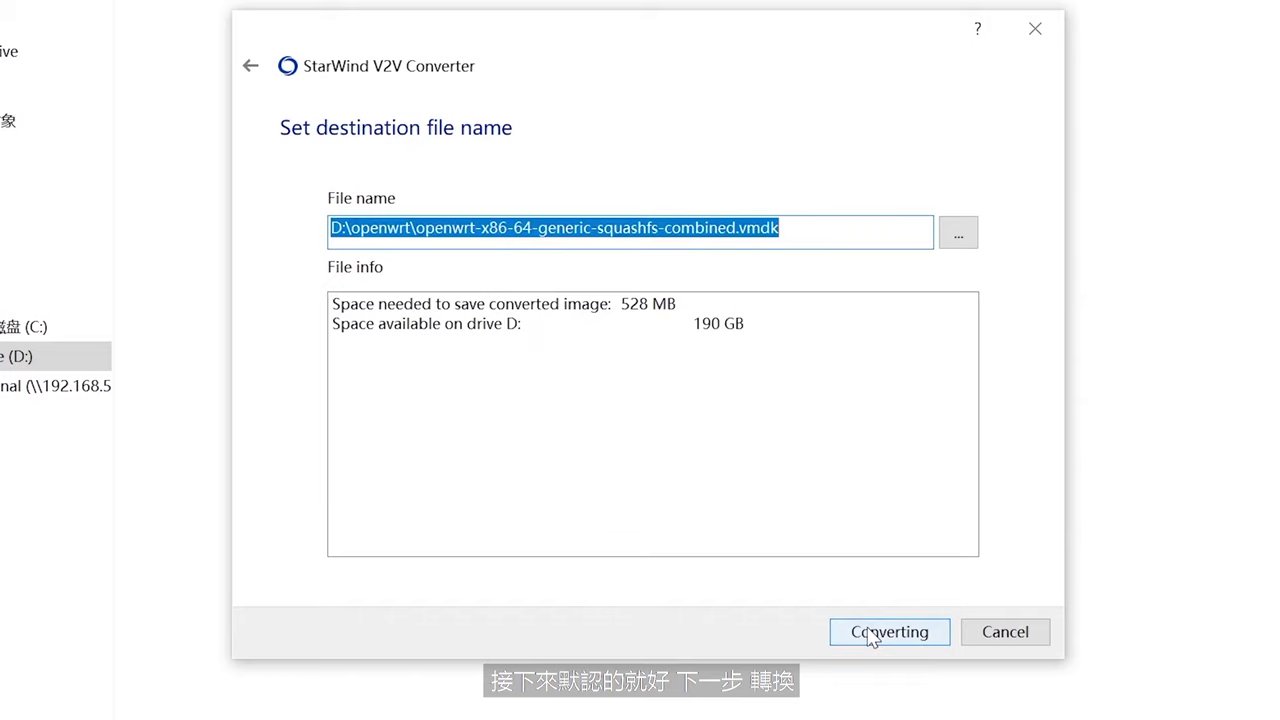
{"action": "left_click", "coordinate": [872, 630]}
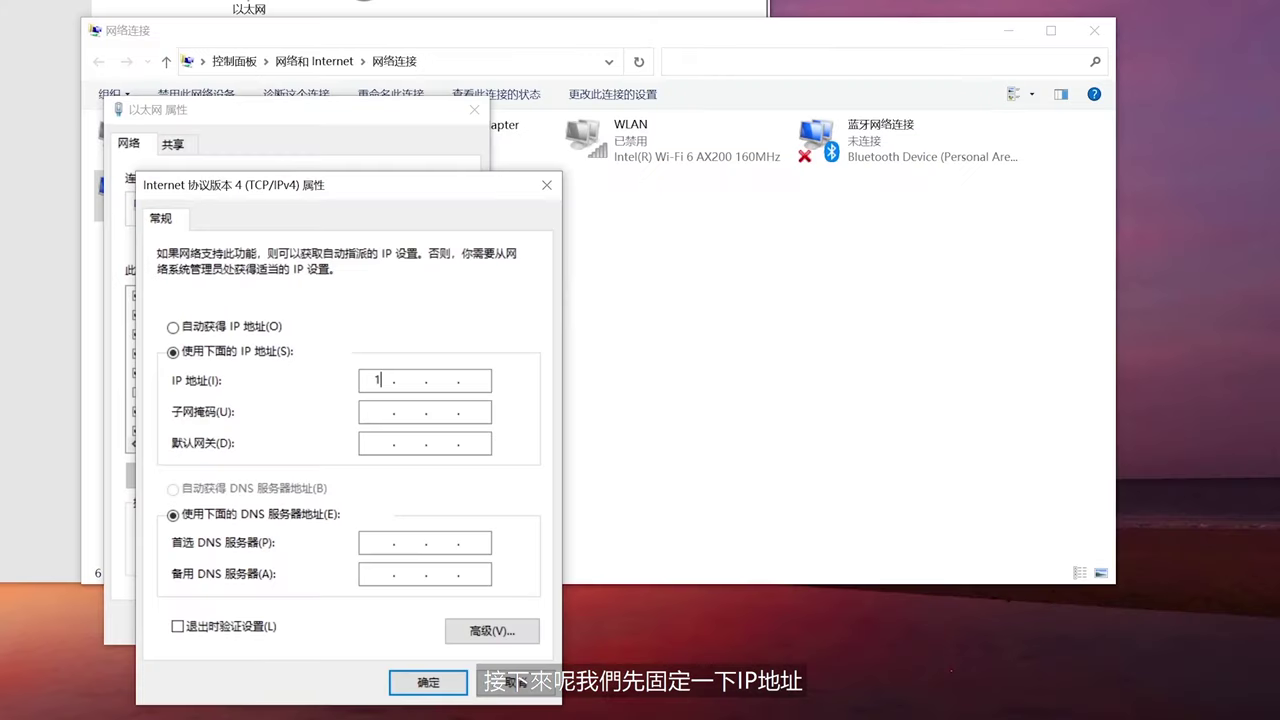
Assign the Ethernet adapter a static IPv4 address with subnet mask 255.255.255.0.
{"action": "type", "text": "2"}
{"action": "key", "text": "Tab"}
{"action": "type", "text": "255.255.255.0"}
{"action": "key", "text": "Tab"}
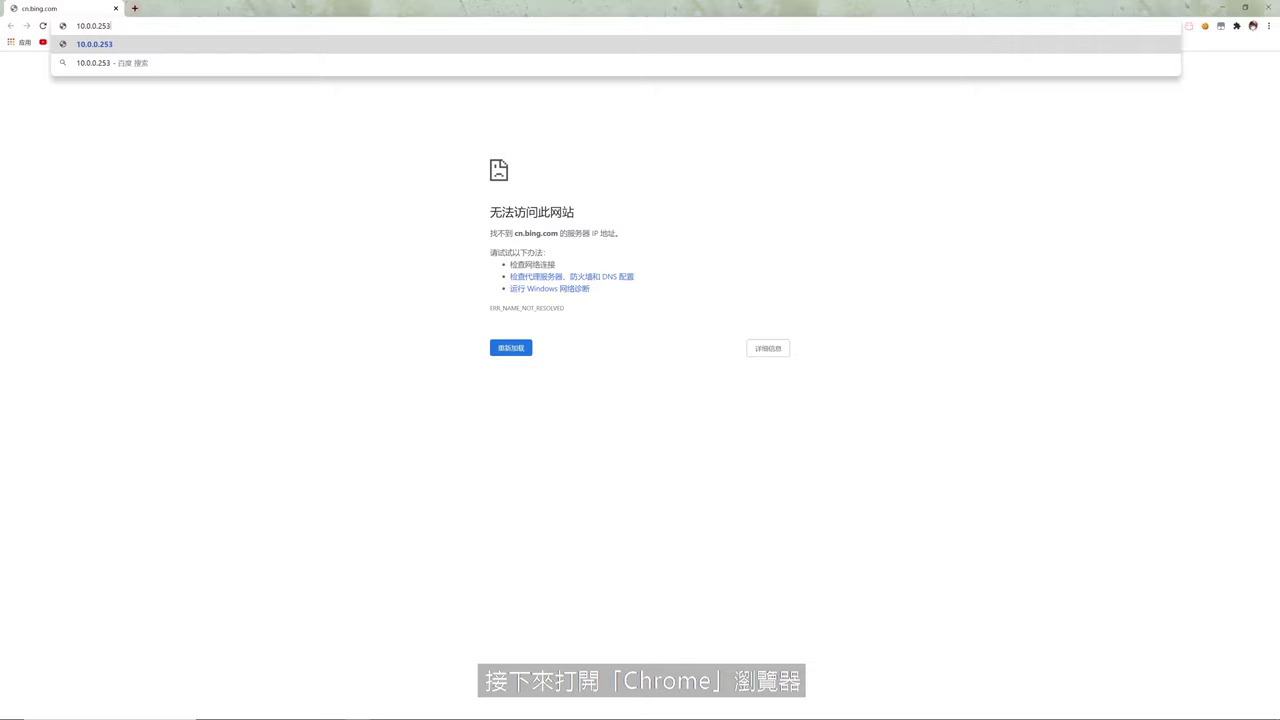
Open the ESXi web interface at 10.0.0.253 in Chrome, proceeding past the certificate warning.
{"action": "key", "text": "Return"}
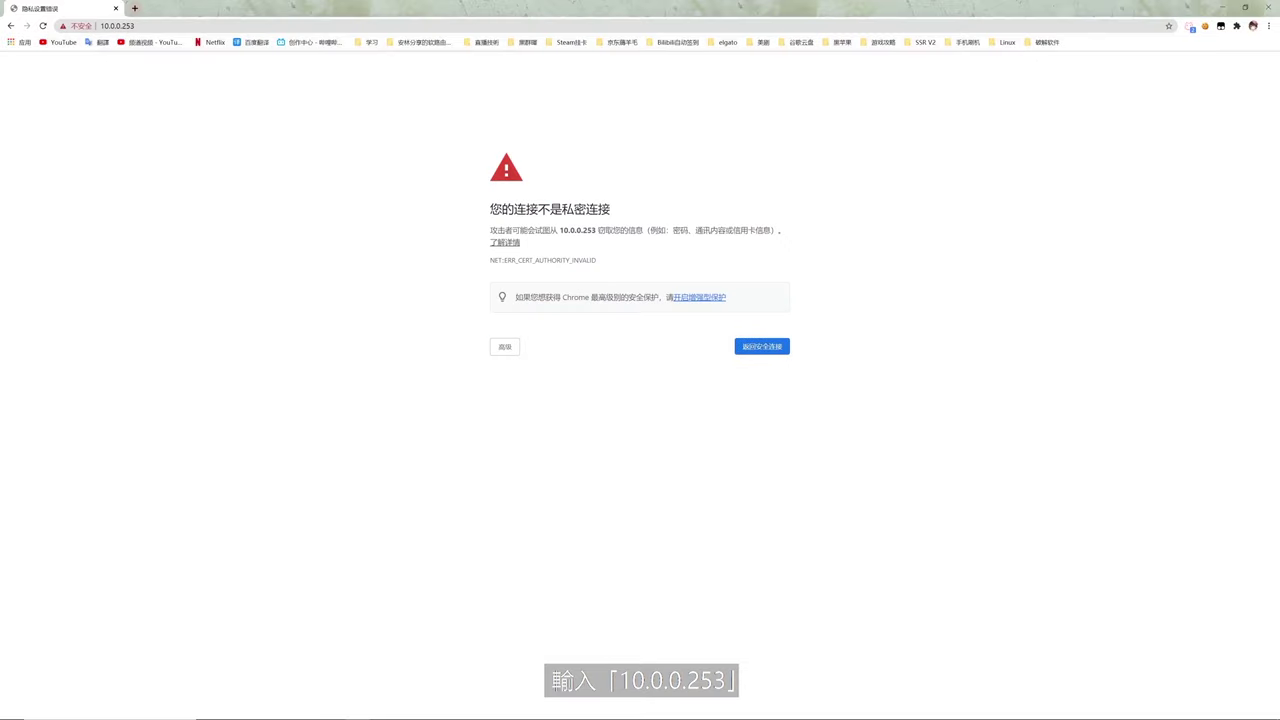
{"action": "left_click", "coordinate": [504, 346]}
{"action": "left_click", "coordinate": [523, 414]}
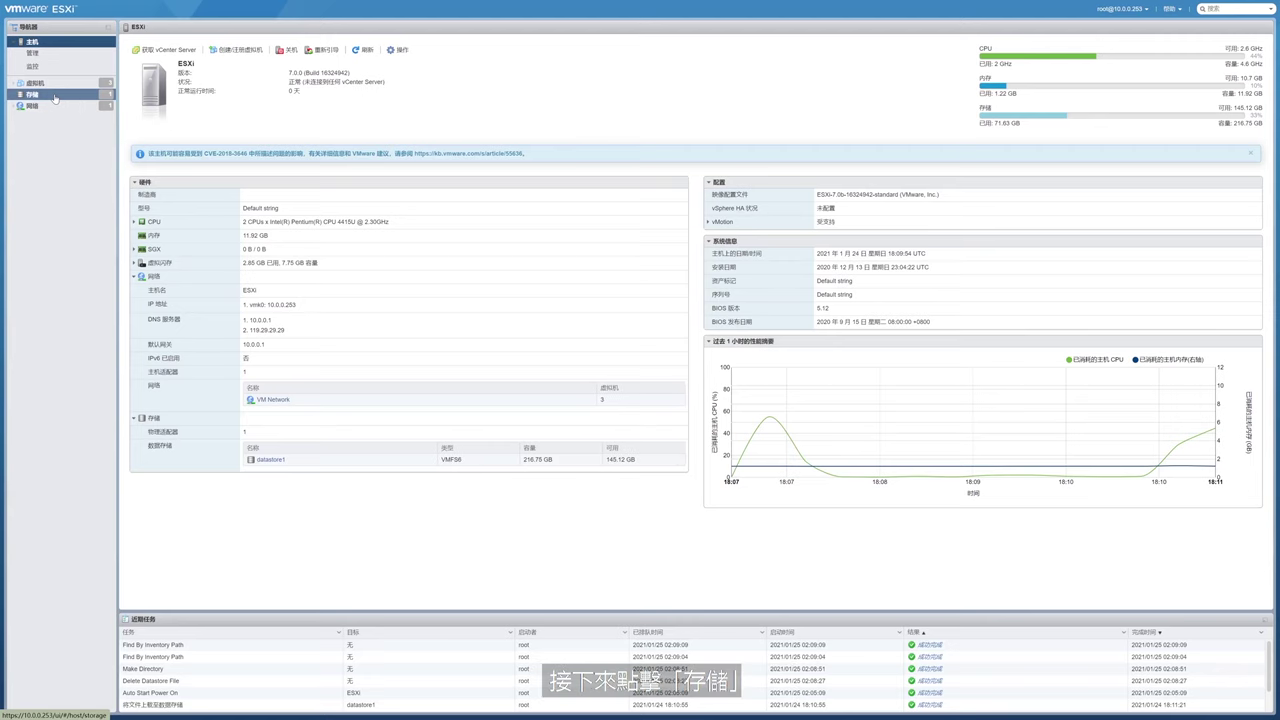
Open the datastore browser from the host's storage and create a directory named OP in datastore1.
{"action": "left_click", "coordinate": [33, 94]}
{"action": "left_click", "coordinate": [305, 63]}
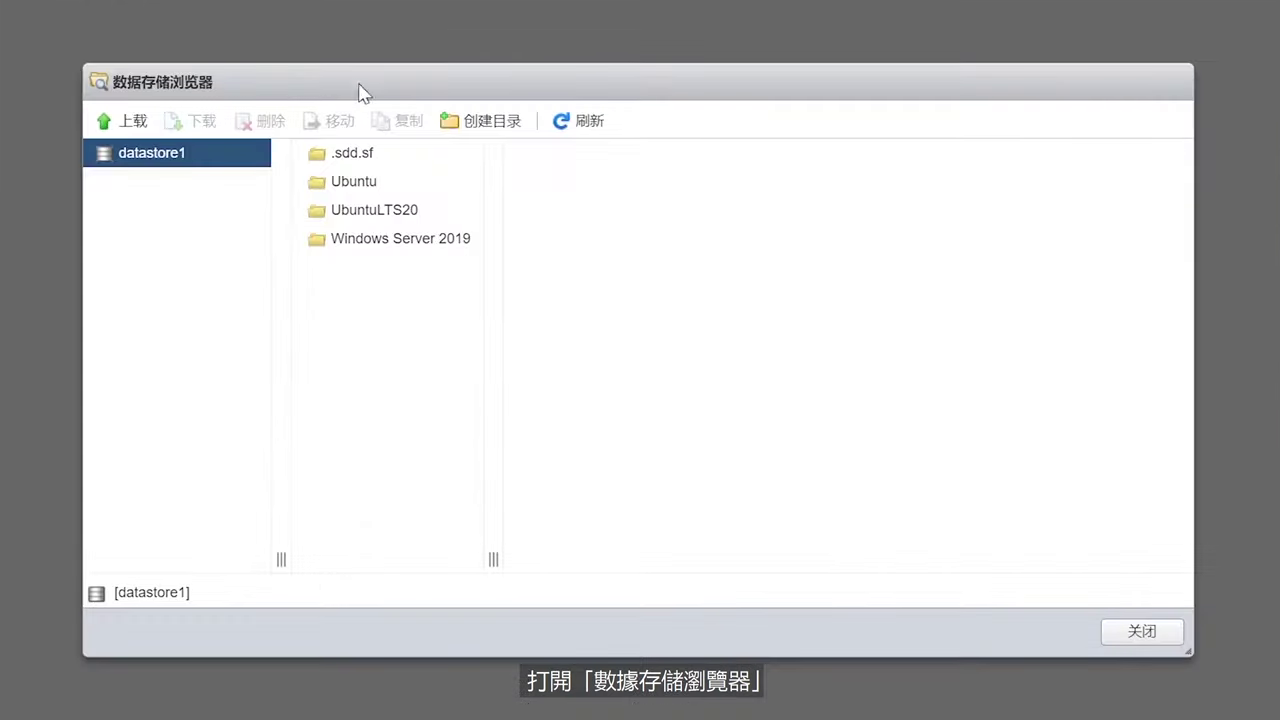
{"action": "left_click", "coordinate": [567, 258]}
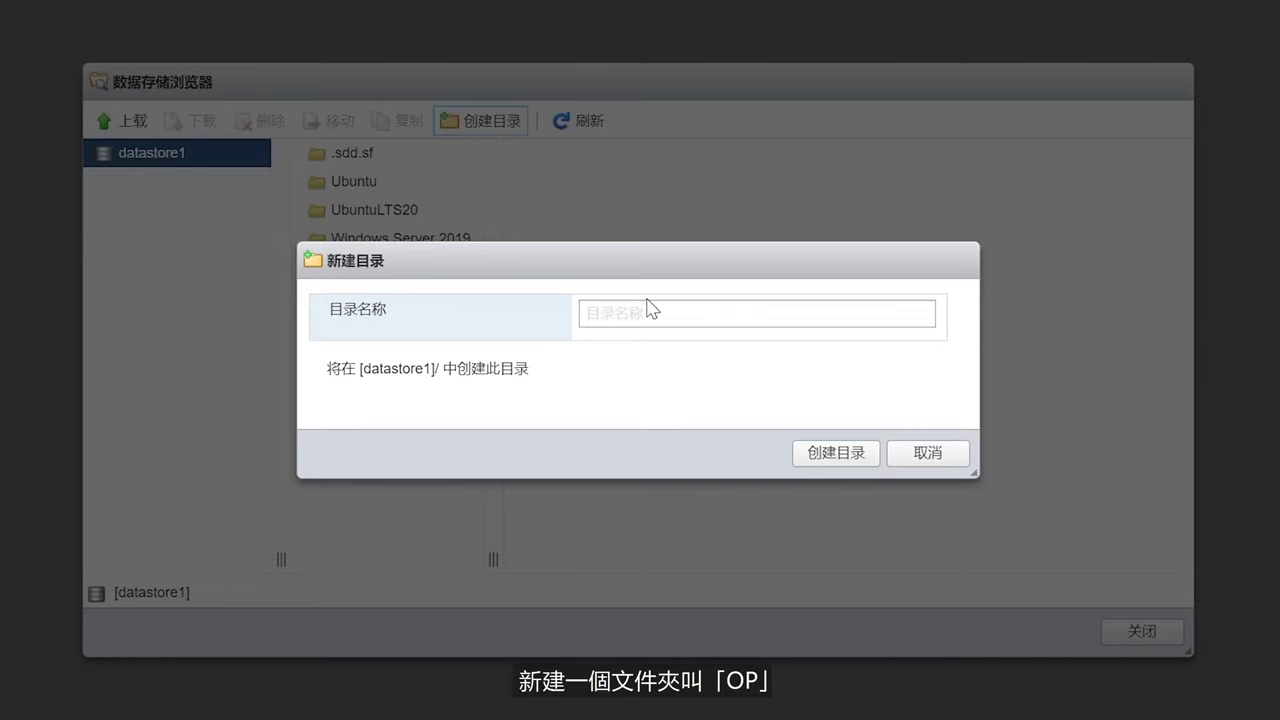
{"action": "left_click", "coordinate": [647, 312]}
{"action": "type", "text": "OP"}
{"action": "left_click", "coordinate": [820, 454]}
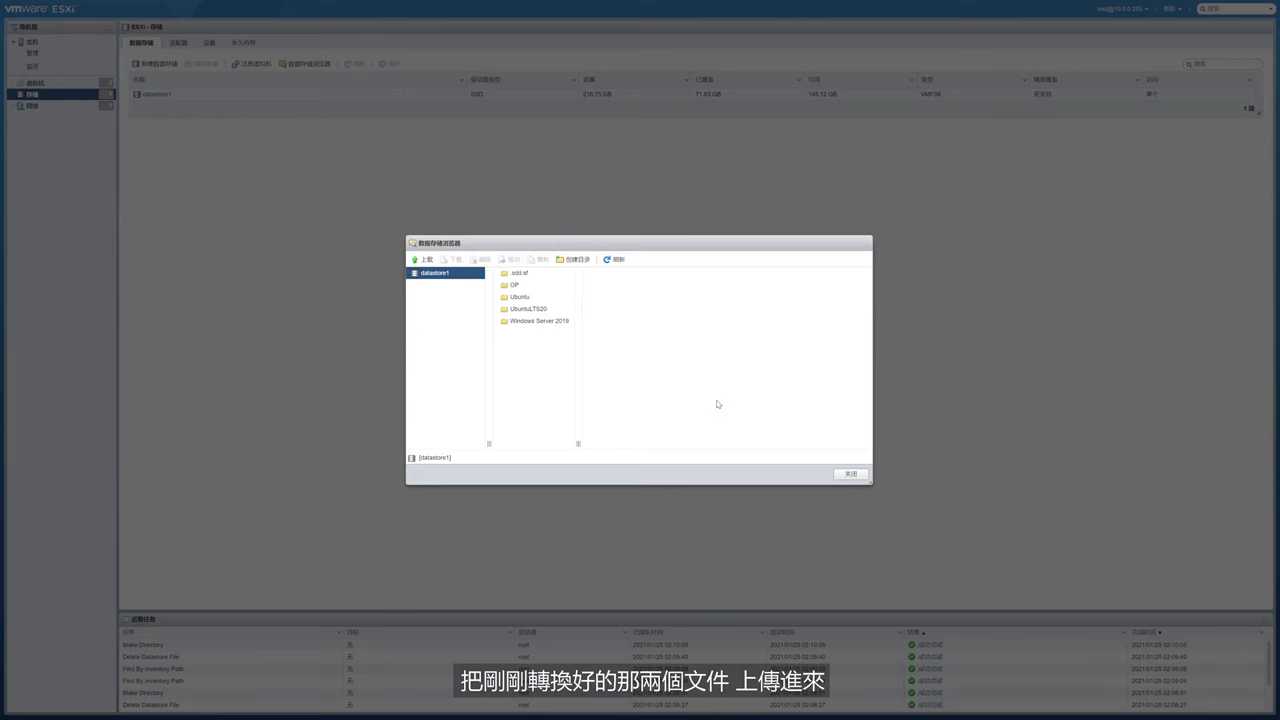
Upload openwrt-x86-64-generic-squashfs-combined.vmdk and its matching -flat.vmdk file into the OP directory.
{"action": "left_click", "coordinate": [538, 287]}
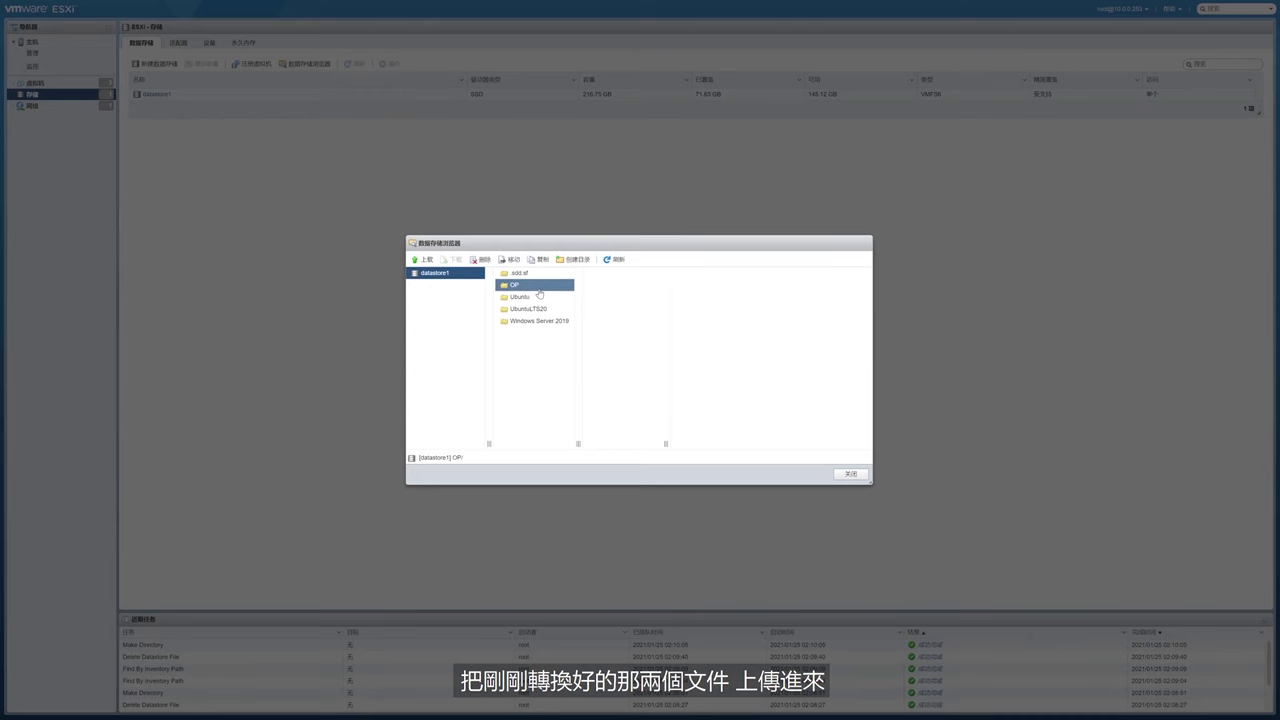
{"action": "left_click", "coordinate": [422, 259]}
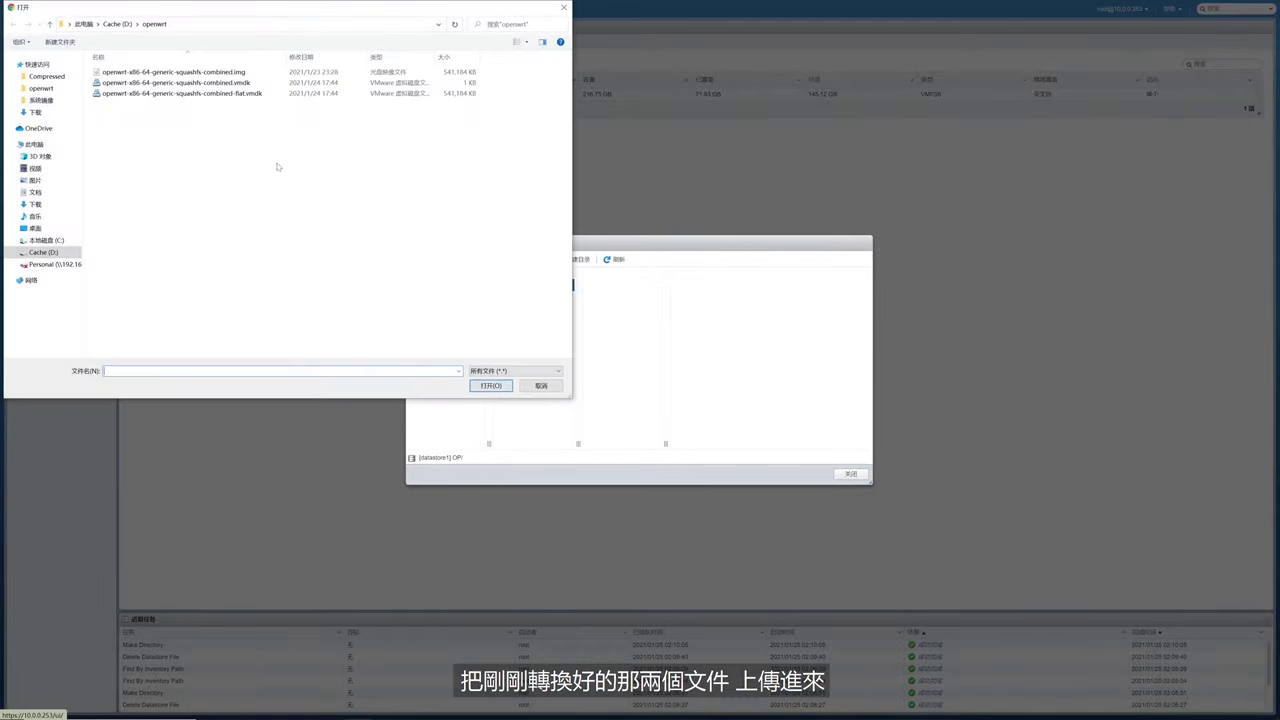
{"action": "left_click", "coordinate": [200, 82]}
{"action": "left_click", "coordinate": [490, 385]}
{"action": "left_click", "coordinate": [422, 259]}
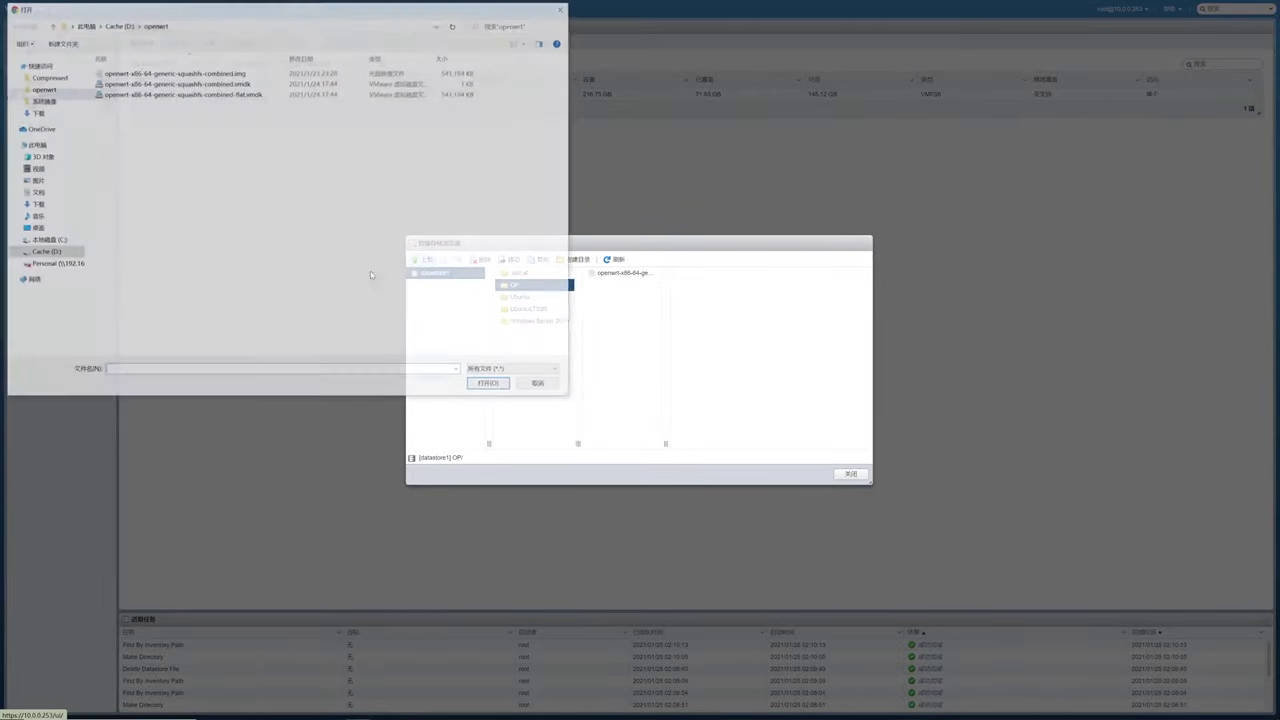
{"action": "left_click", "coordinate": [320, 93]}
{"action": "left_click", "coordinate": [502, 388]}
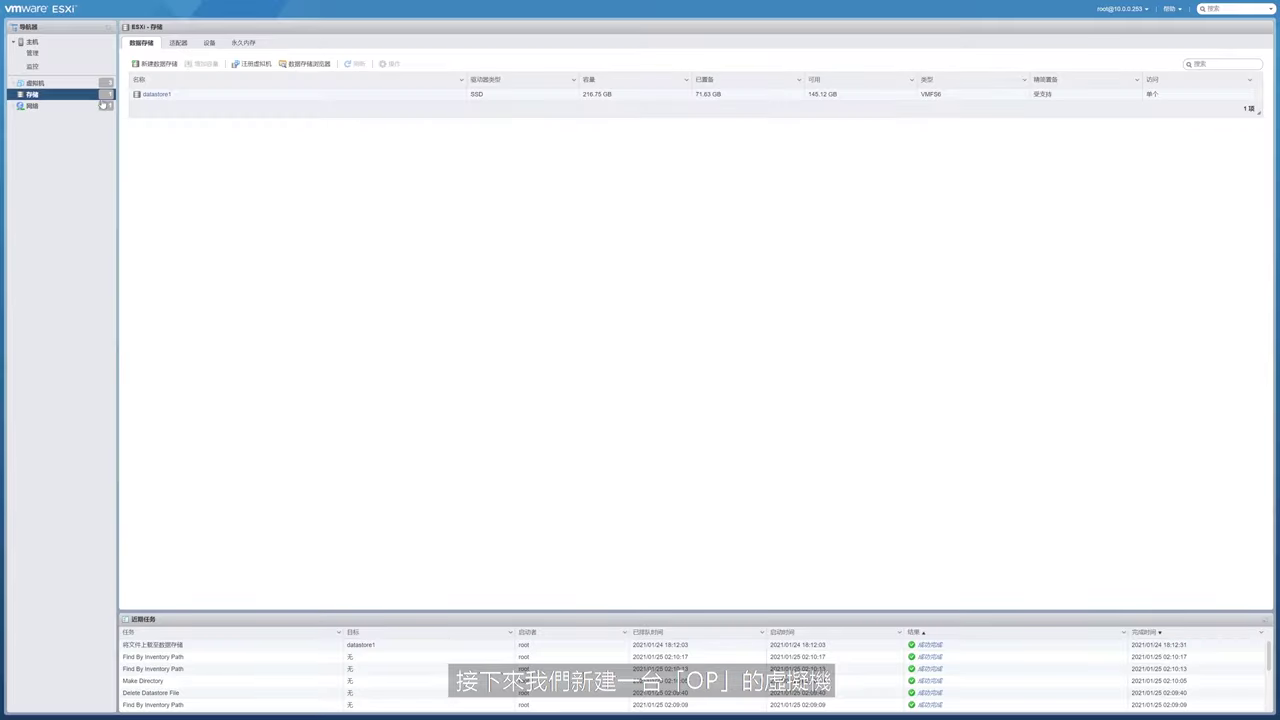
Start creating a new virtual machine and name it OpenWrt.
{"action": "left_click", "coordinate": [35, 83]}
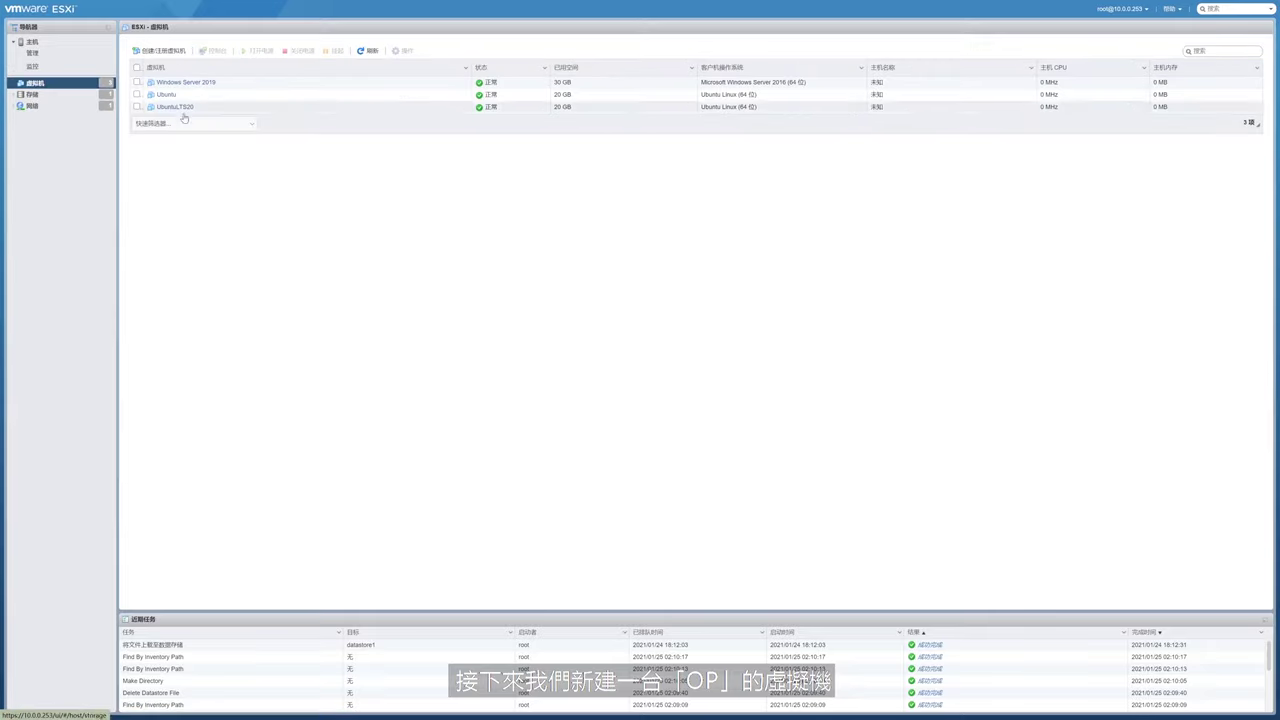
{"action": "left_click", "coordinate": [165, 50]}
{"action": "left_click", "coordinate": [768, 497]}
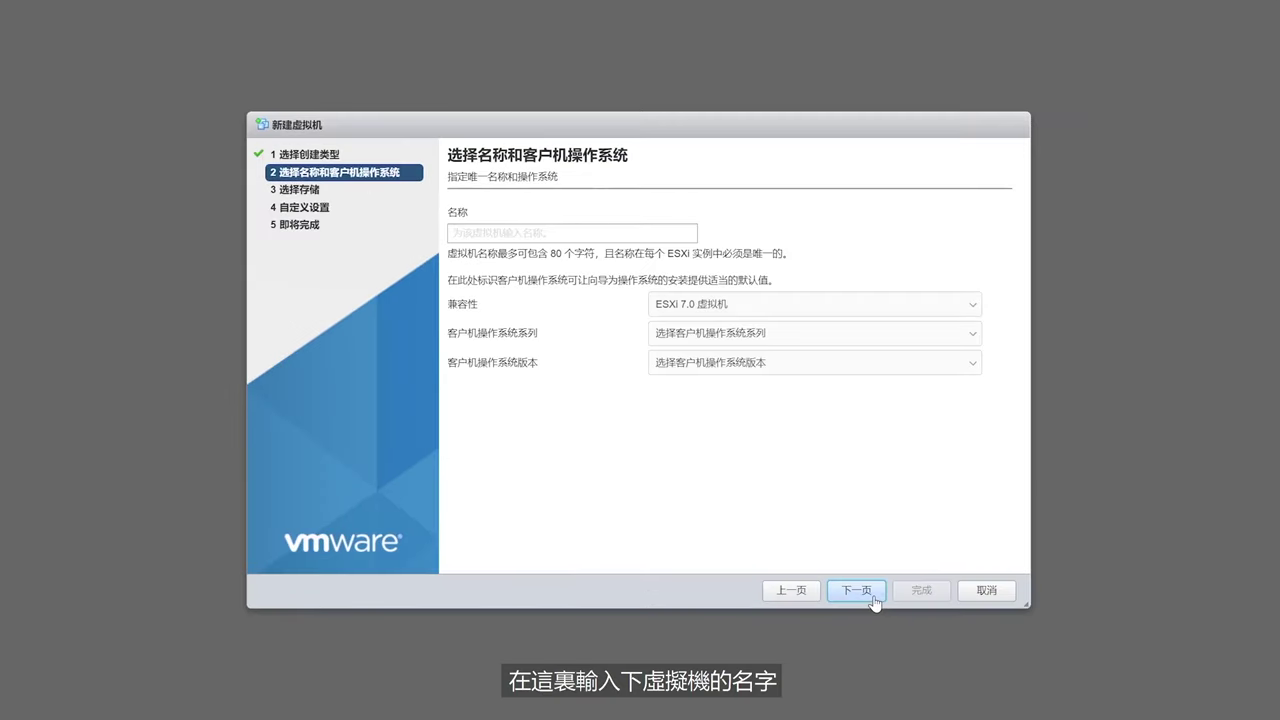
{"action": "type", "text": "OpenWrt"}
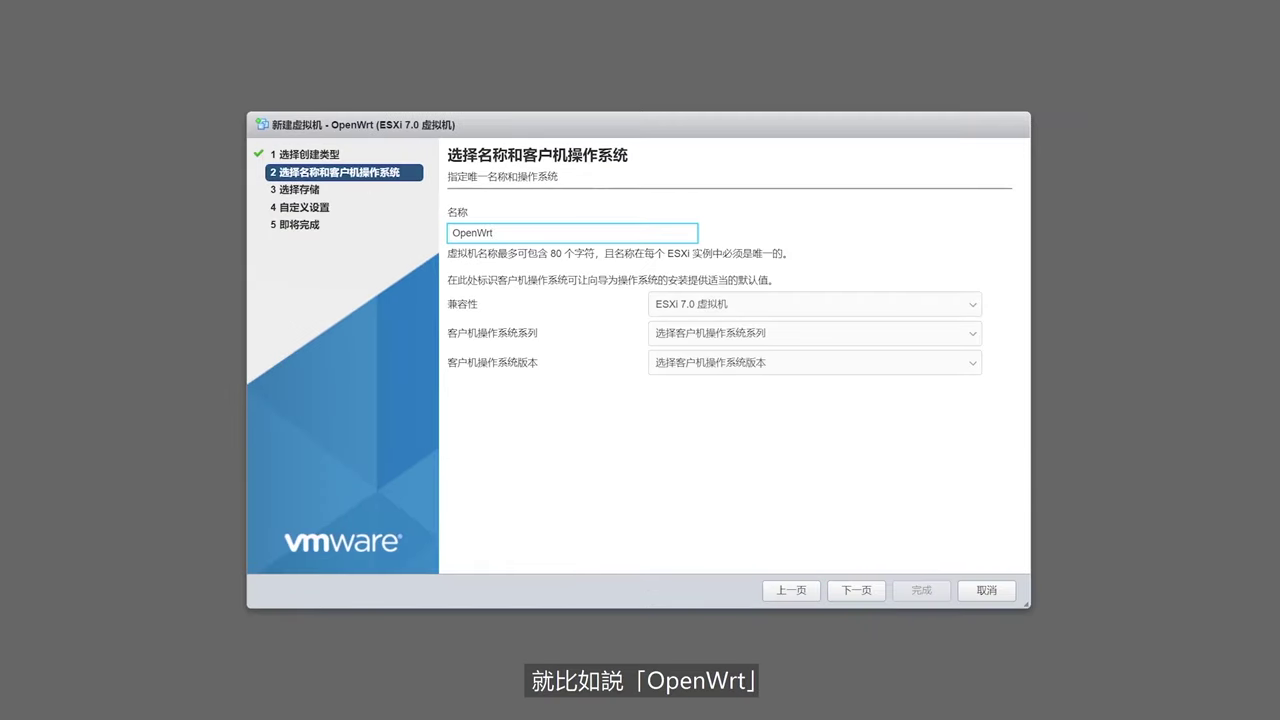
Set the guest OS to Linux, version 其他 4.x 或更高版本的 Linux (64 位), and continue to the custom settings, keeping the default storage.
{"action": "left_click", "coordinate": [956, 336]}
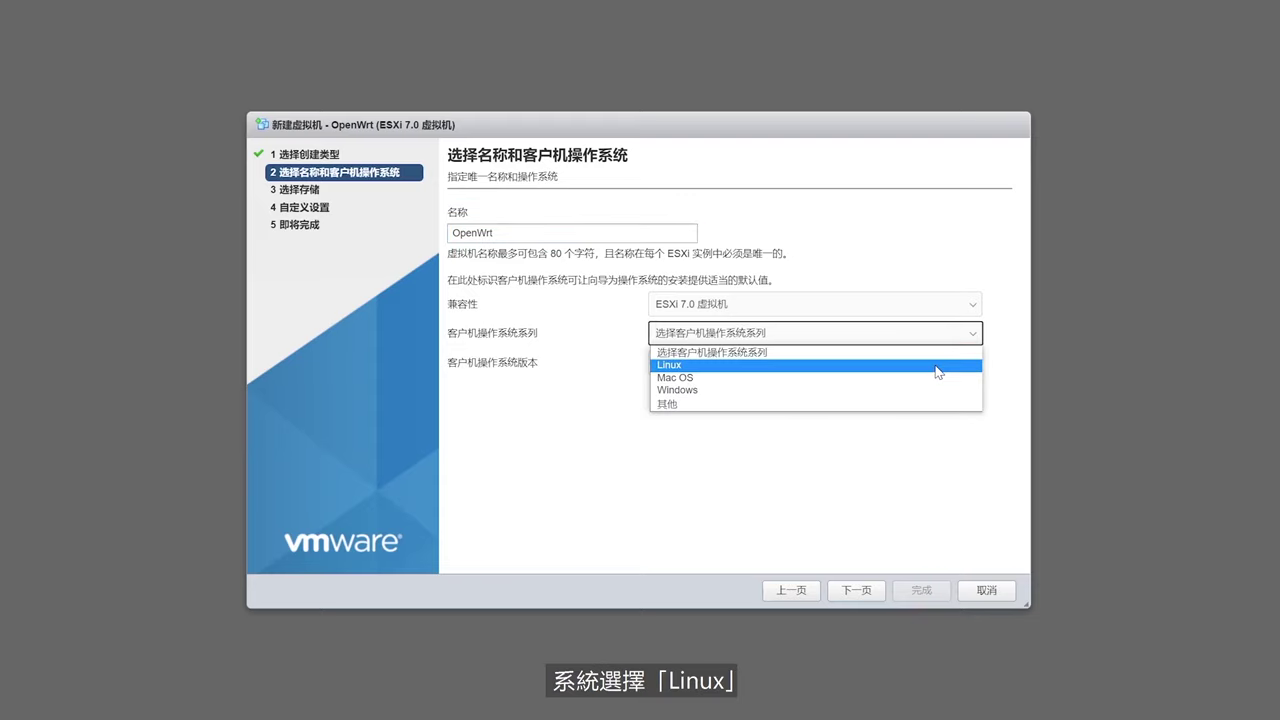
{"action": "left_click", "coordinate": [945, 367]}
{"action": "left_click", "coordinate": [945, 368]}
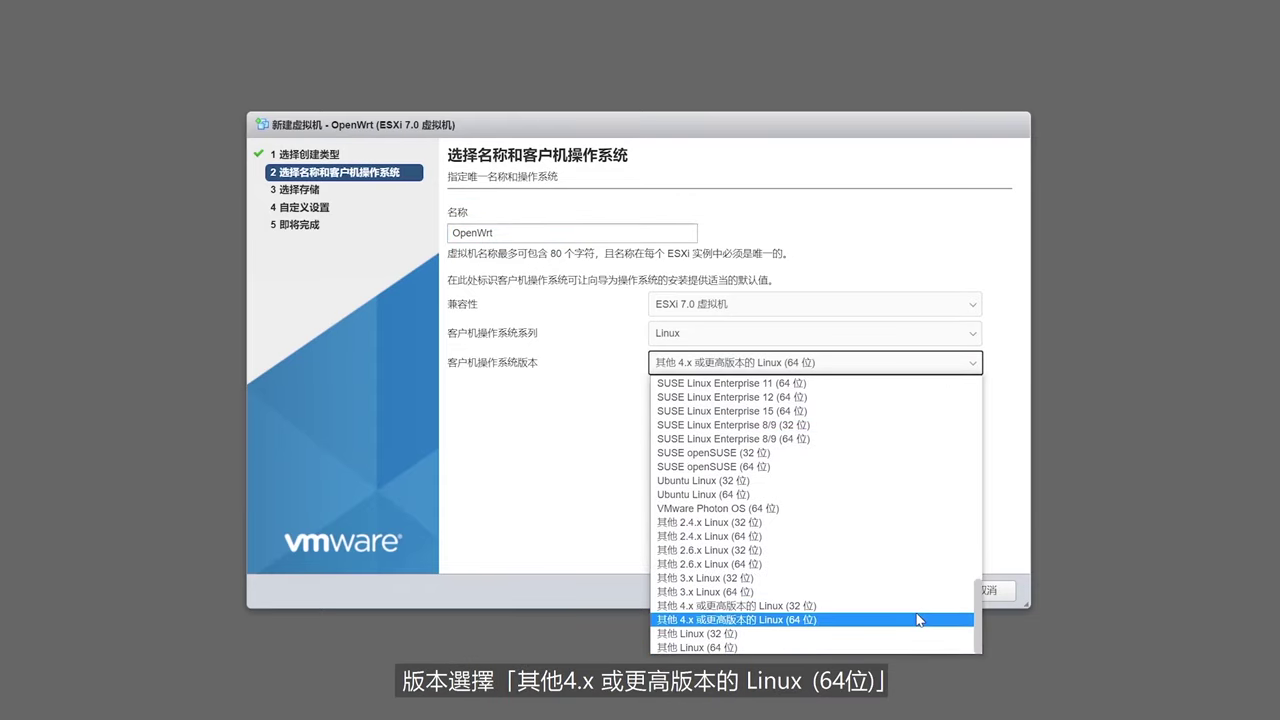
{"action": "left_click", "coordinate": [916, 611]}
{"action": "left_click", "coordinate": [864, 591]}
{"action": "left_click", "coordinate": [864, 591]}
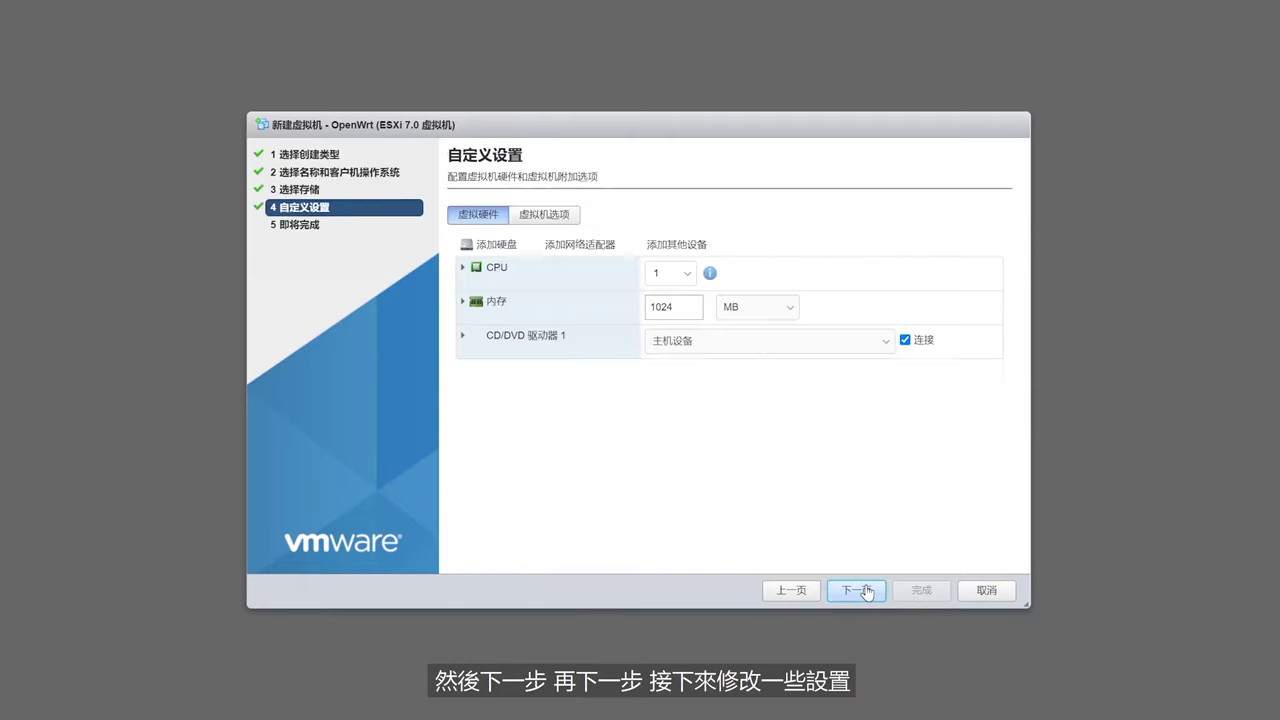
Set the virtual machine's CPU count to 2 and choose its cores per socket.
{"action": "left_click", "coordinate": [462, 267]}
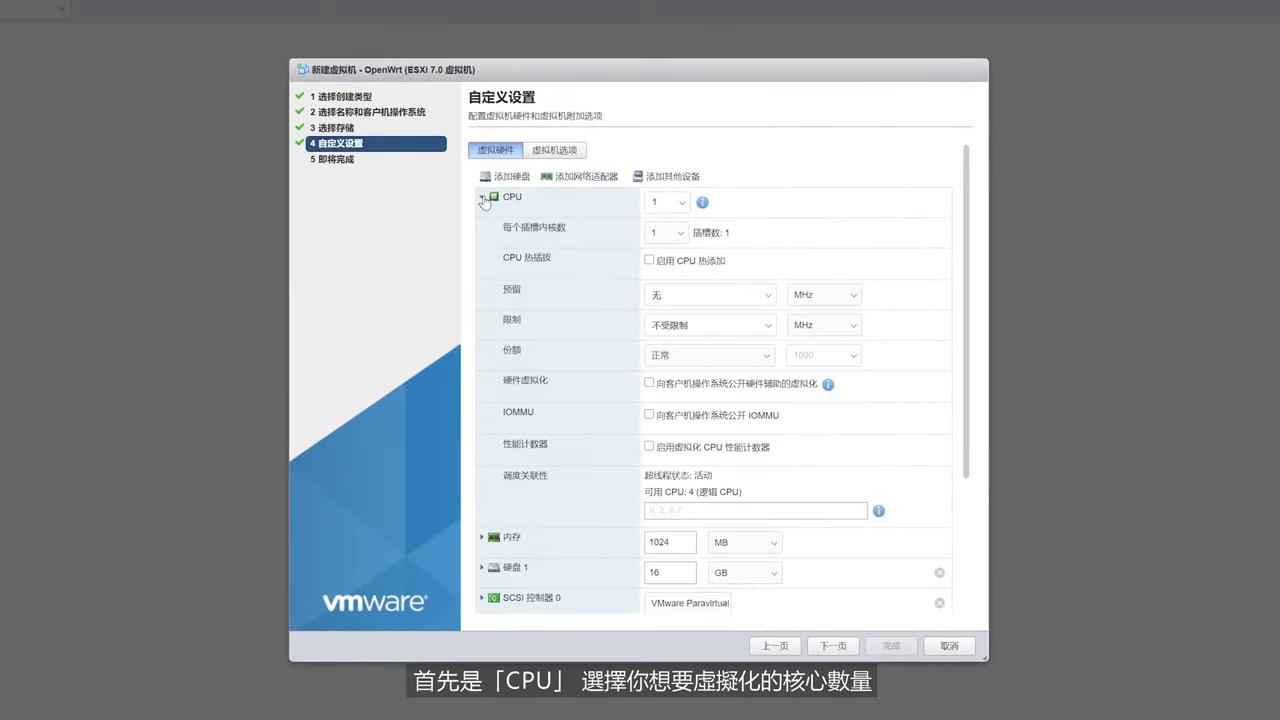
{"action": "left_click", "coordinate": [667, 202]}
{"action": "left_click", "coordinate": [660, 228]}
{"action": "left_click", "coordinate": [667, 232]}
{"action": "left_click", "coordinate": [676, 250]}
{"action": "left_click", "coordinate": [481, 197]}
Set the virtual machine's memory to 2 GB and reserve all guest memory.
{"action": "left_click", "coordinate": [745, 232]}
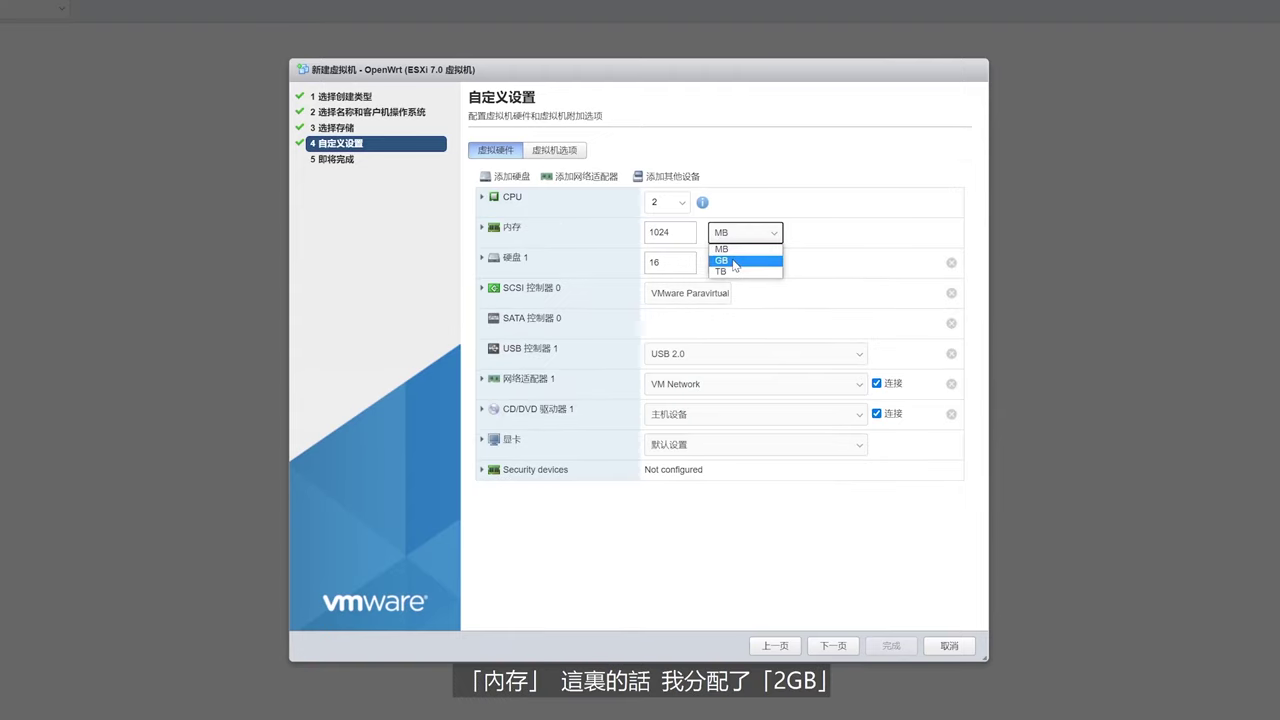
{"action": "left_click", "coordinate": [725, 259]}
{"action": "key", "text": "shift+Tab"}
{"action": "type", "text": "2"}
{"action": "left_click", "coordinate": [482, 228]}
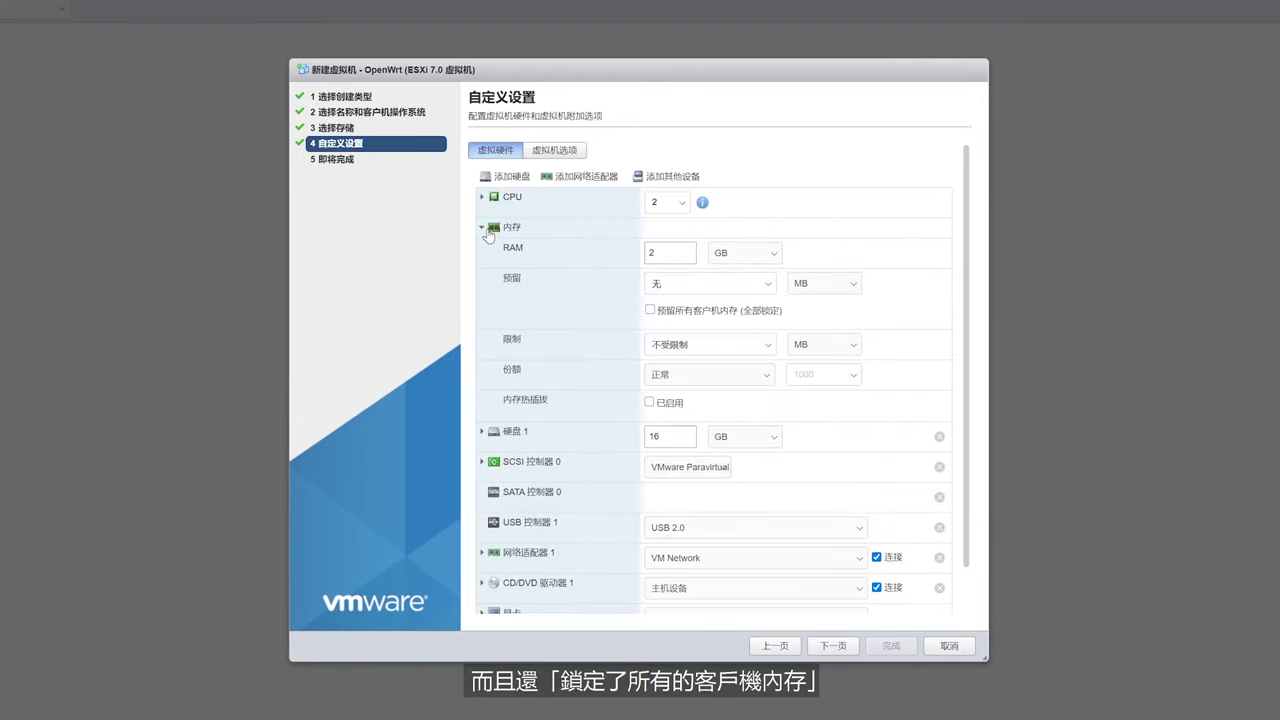
{"action": "left_click", "coordinate": [650, 311]}
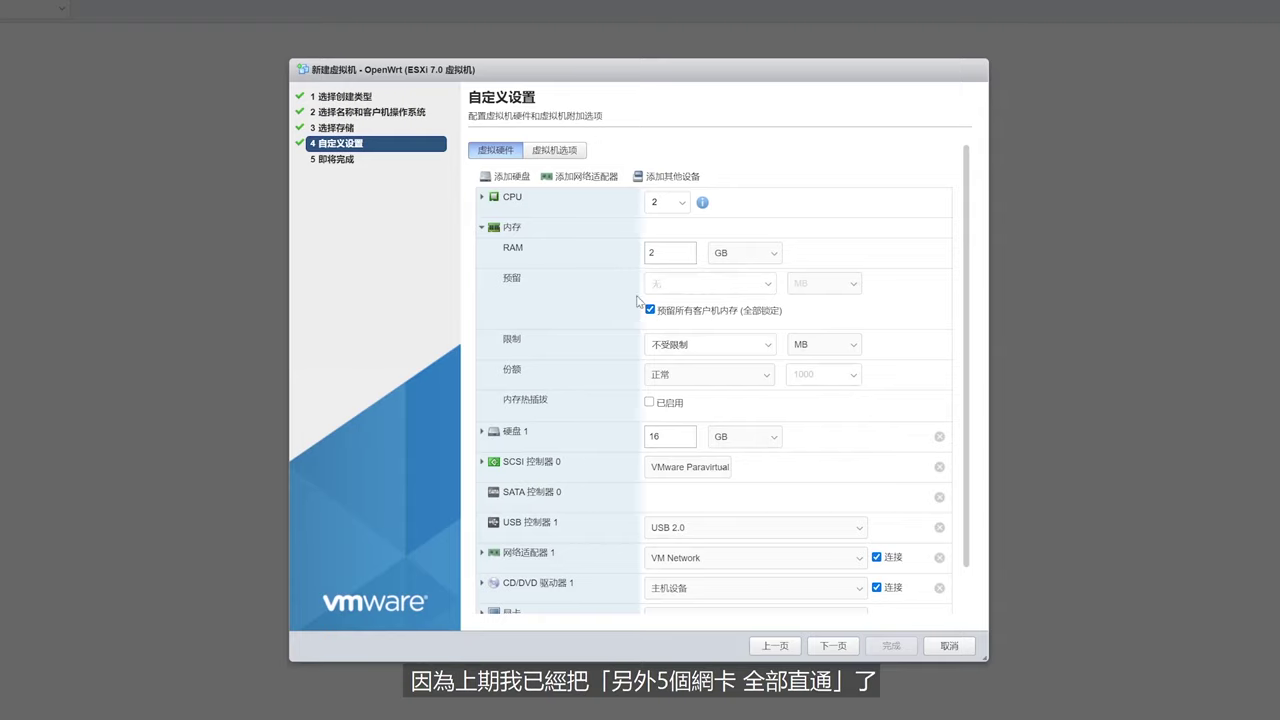
{"action": "left_click", "coordinate": [481, 228]}
Remove the default hard disk and CD/DVD drive, and set network adapter 1's type to VMXNET 3.
{"action": "left_click", "coordinate": [950, 262]}
{"action": "left_click", "coordinate": [950, 384]}
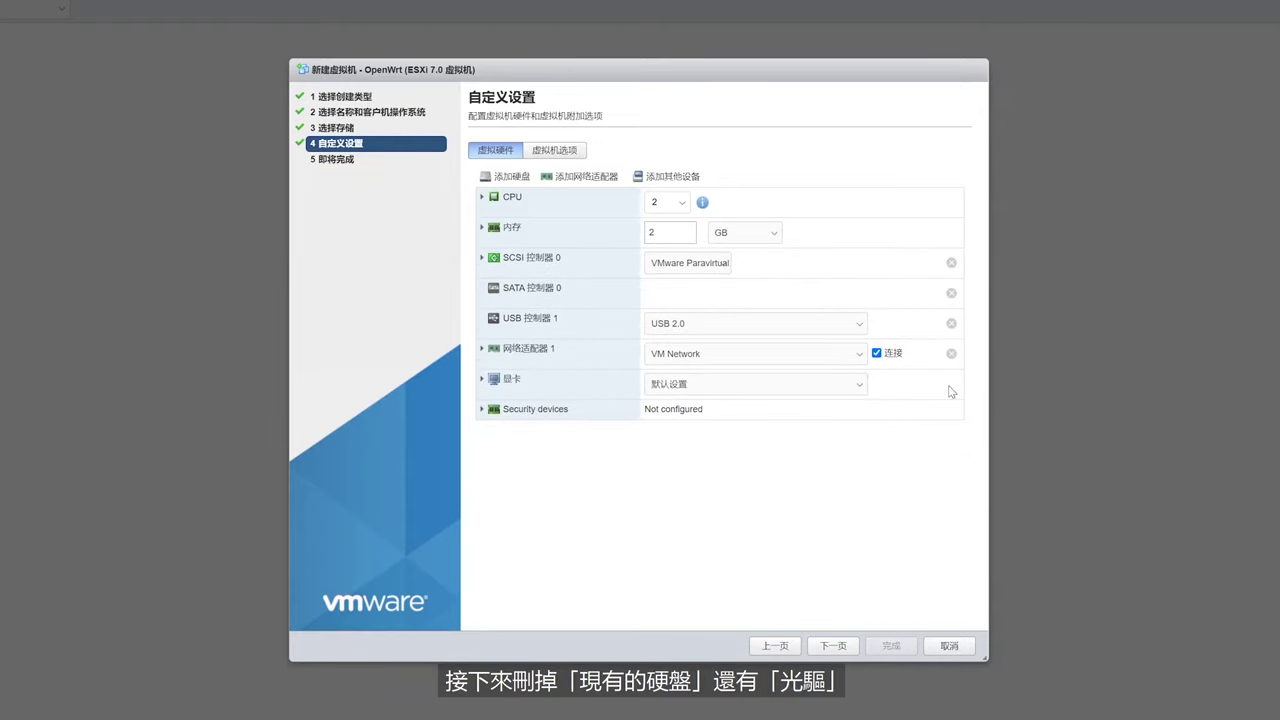
{"action": "left_click", "coordinate": [482, 349]}
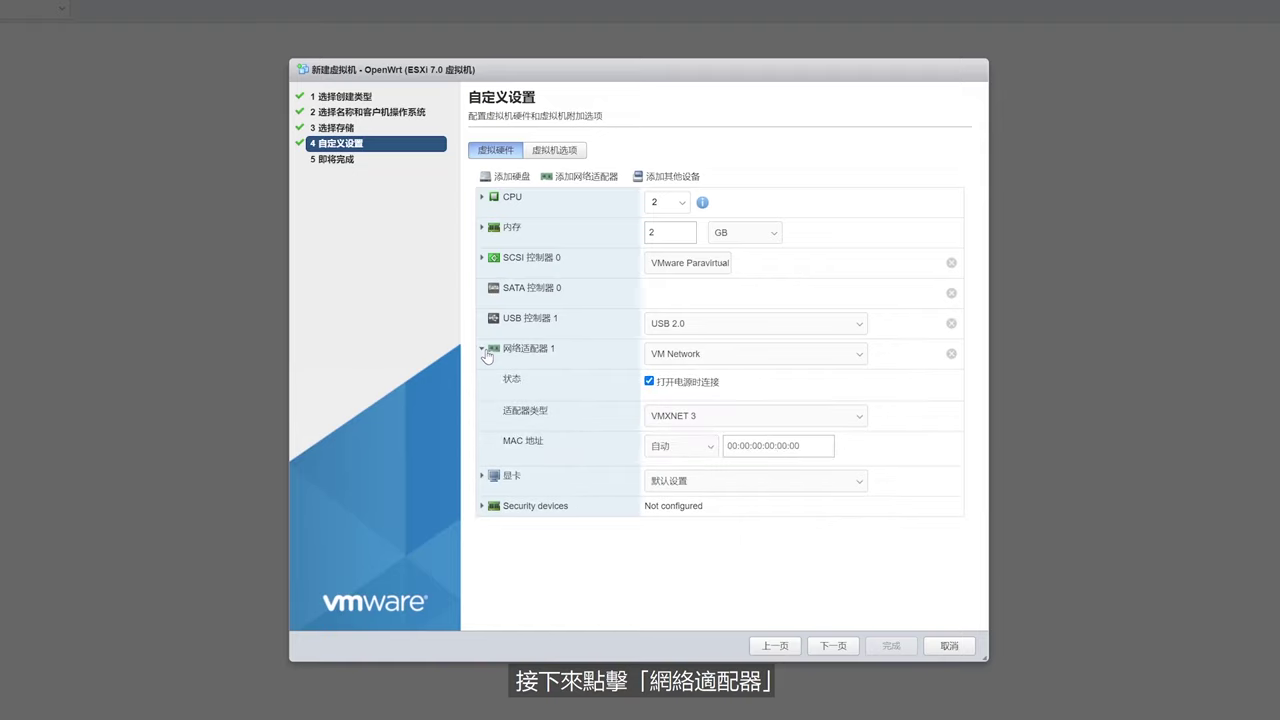
{"action": "left_click", "coordinate": [736, 418]}
{"action": "left_click", "coordinate": [743, 457]}
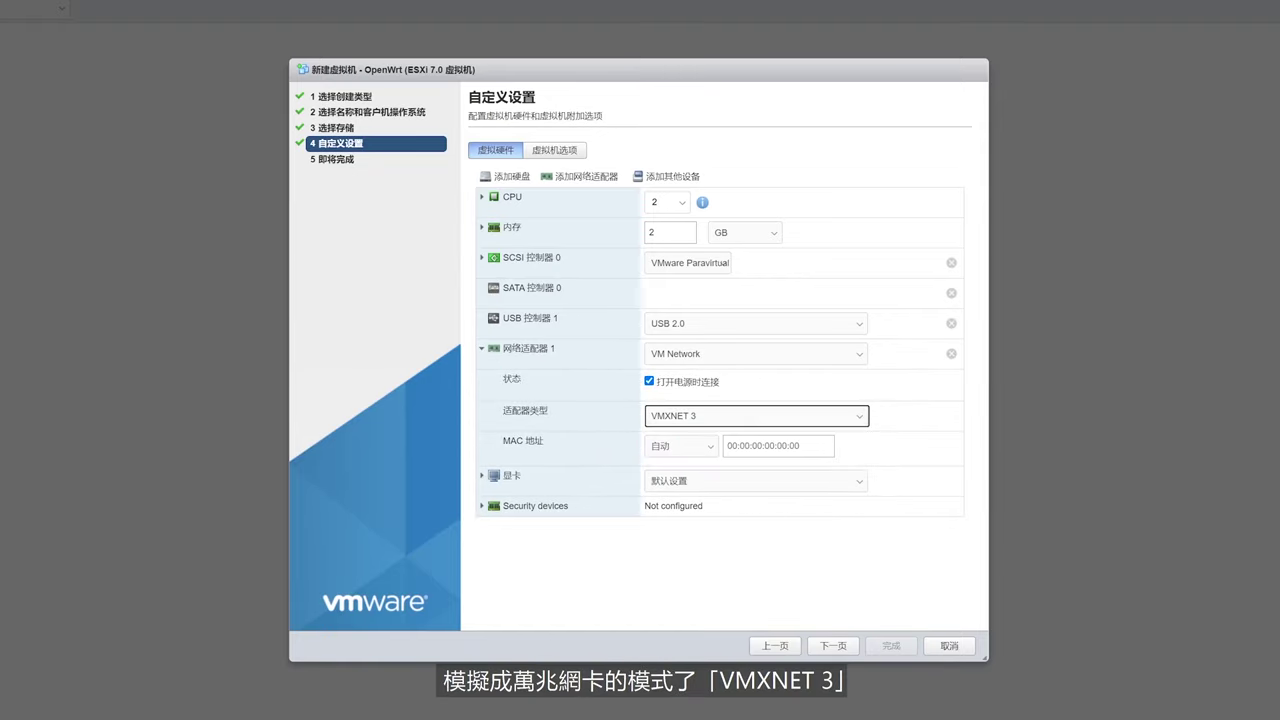
{"action": "left_click", "coordinate": [482, 349]}
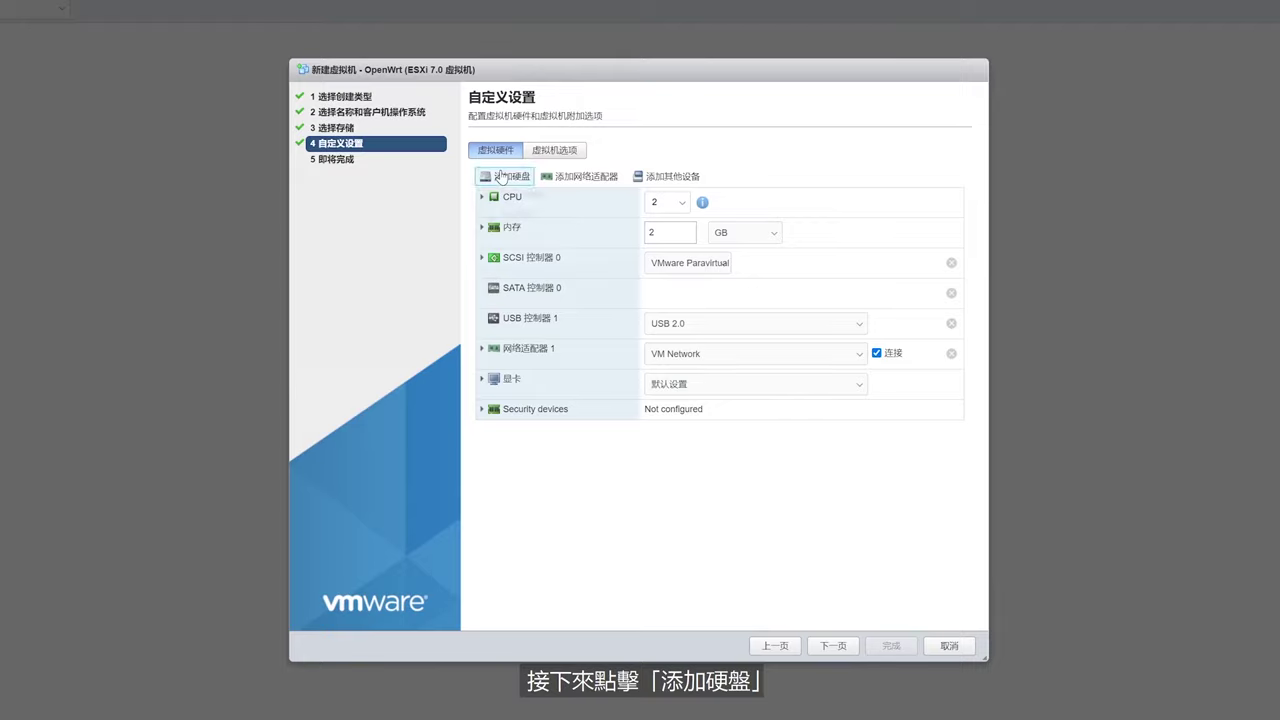
Add openwrt-x86-64-generic-squashfs-combined.vmdk from the OP folder in datastore1 as an existing hard disk.
{"action": "left_click", "coordinate": [503, 178]}
{"action": "left_click", "coordinate": [516, 214]}
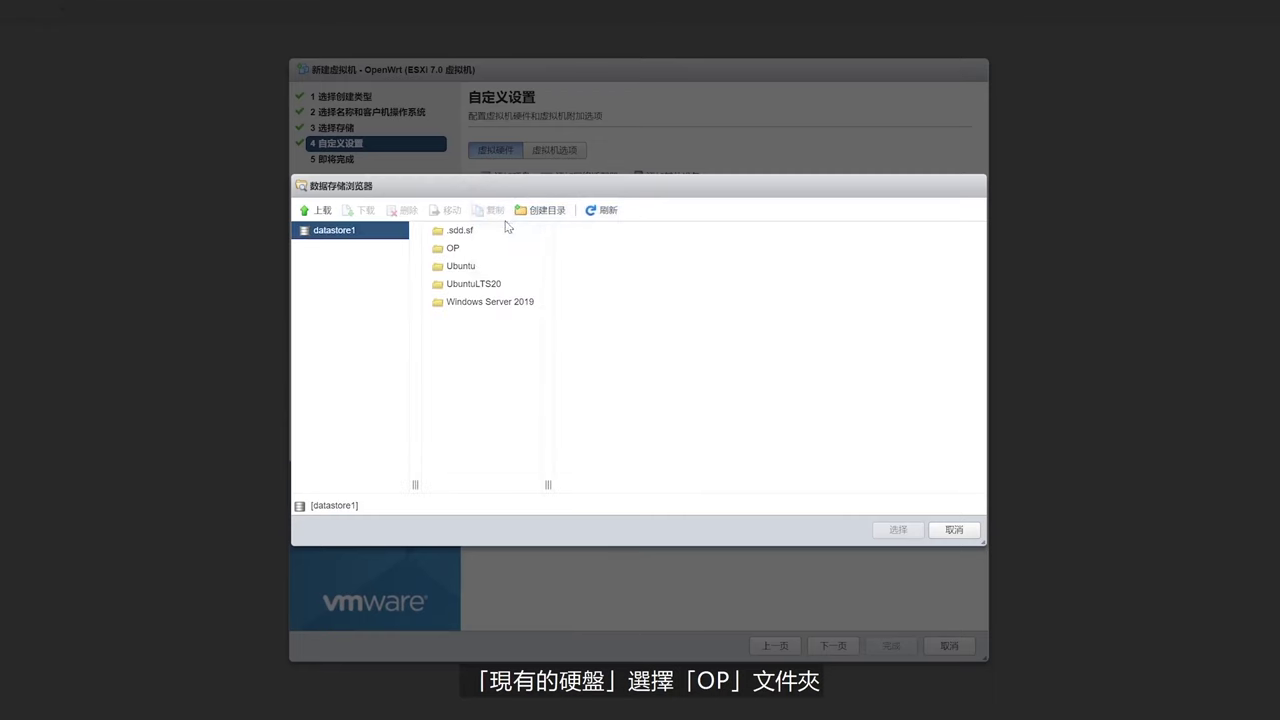
{"action": "left_click", "coordinate": [476, 250]}
{"action": "left_click", "coordinate": [615, 230]}
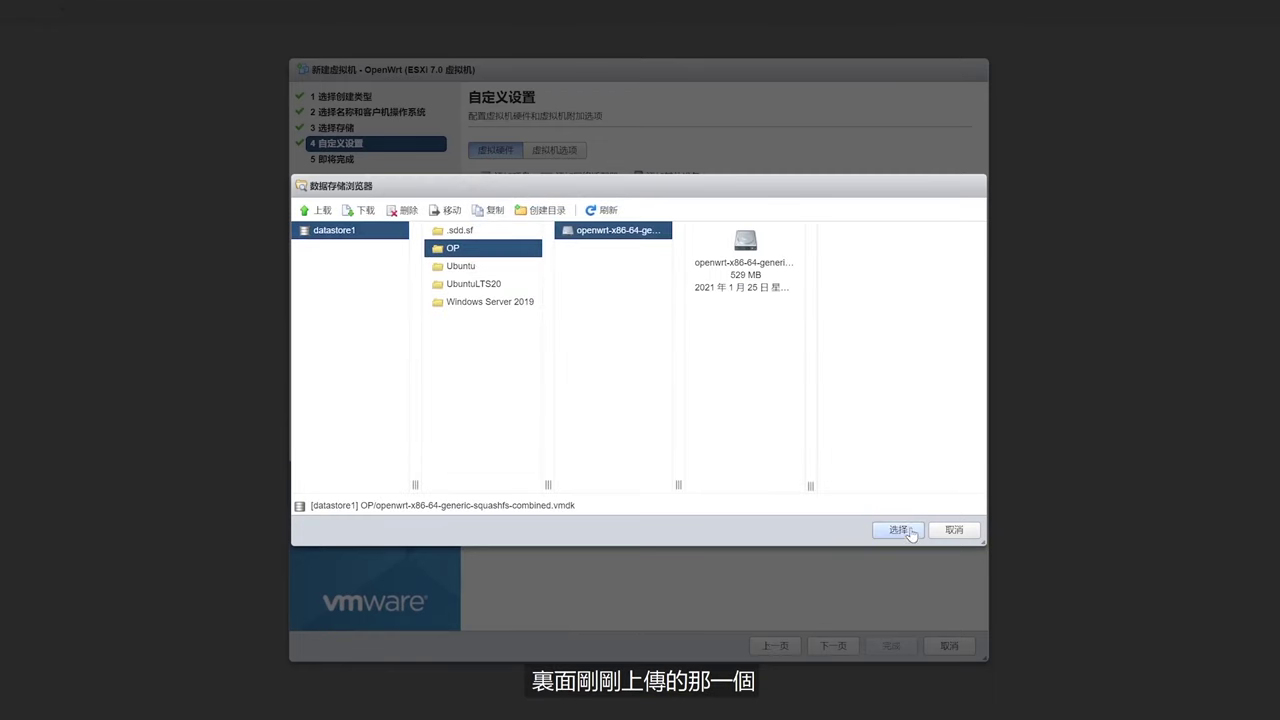
{"action": "left_click", "coordinate": [900, 530]}
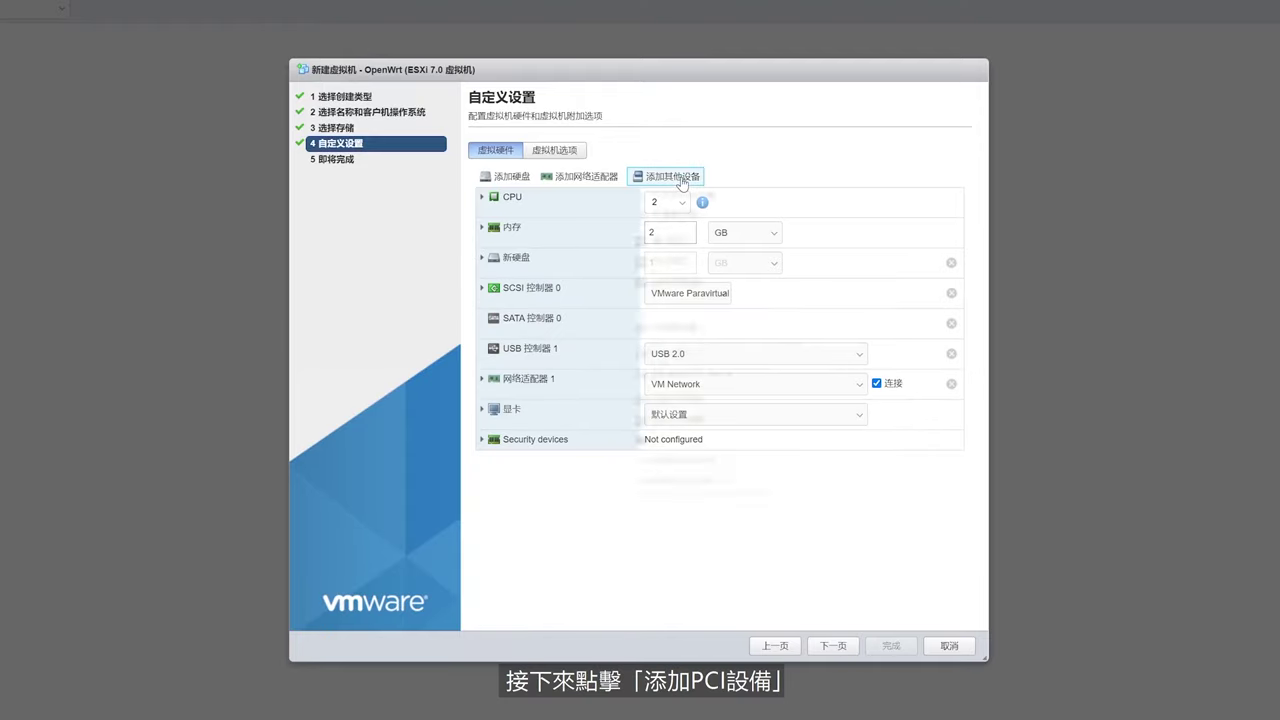
Add the five passthrough 82574L Gigabit Network Connection ports to the virtual machine as PCI devices.
{"action": "left_click", "coordinate": [667, 176]}
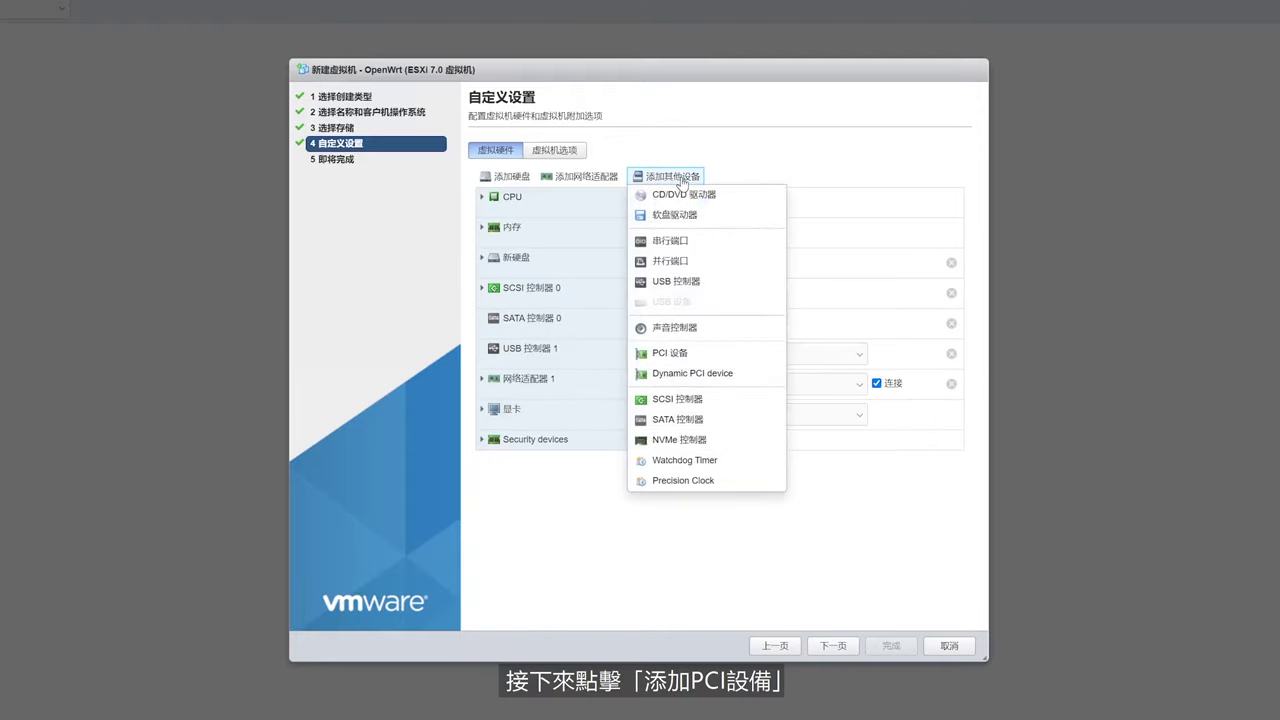
{"action": "left_click", "coordinate": [707, 353]}
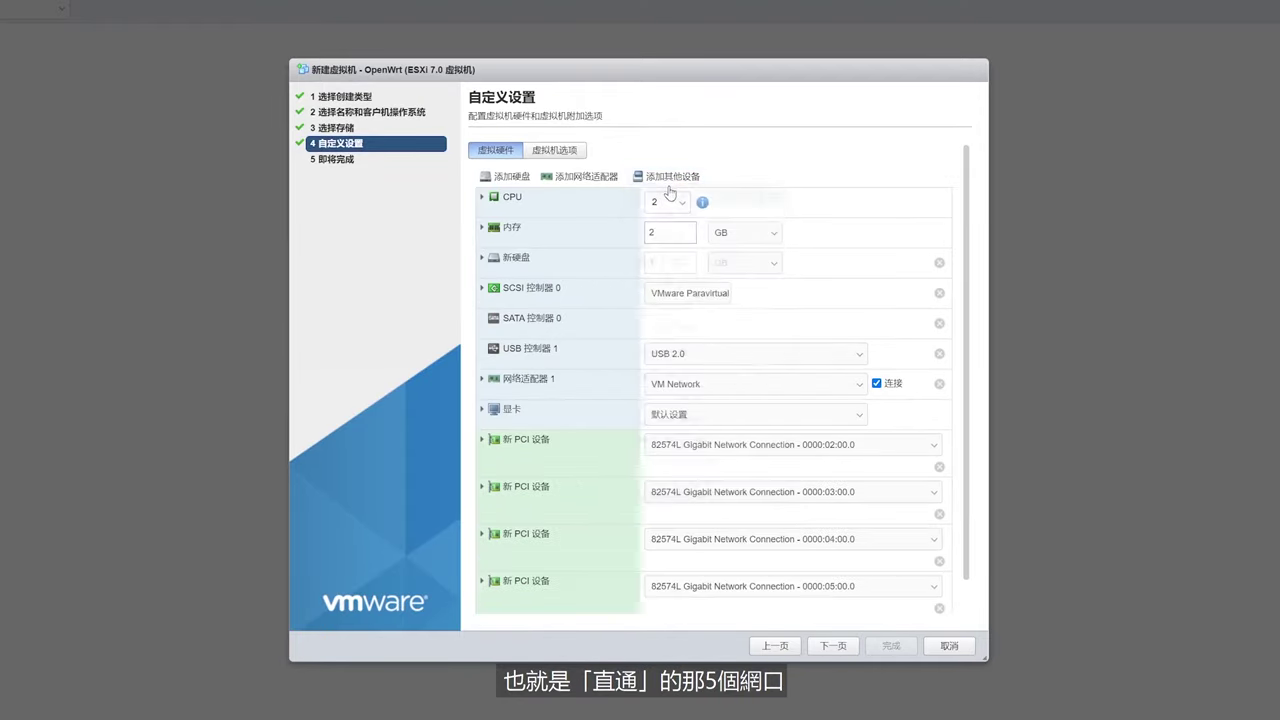
{"action": "scroll", "coordinate": [720, 400], "scroll_direction": "down", "scroll_amount": 2}
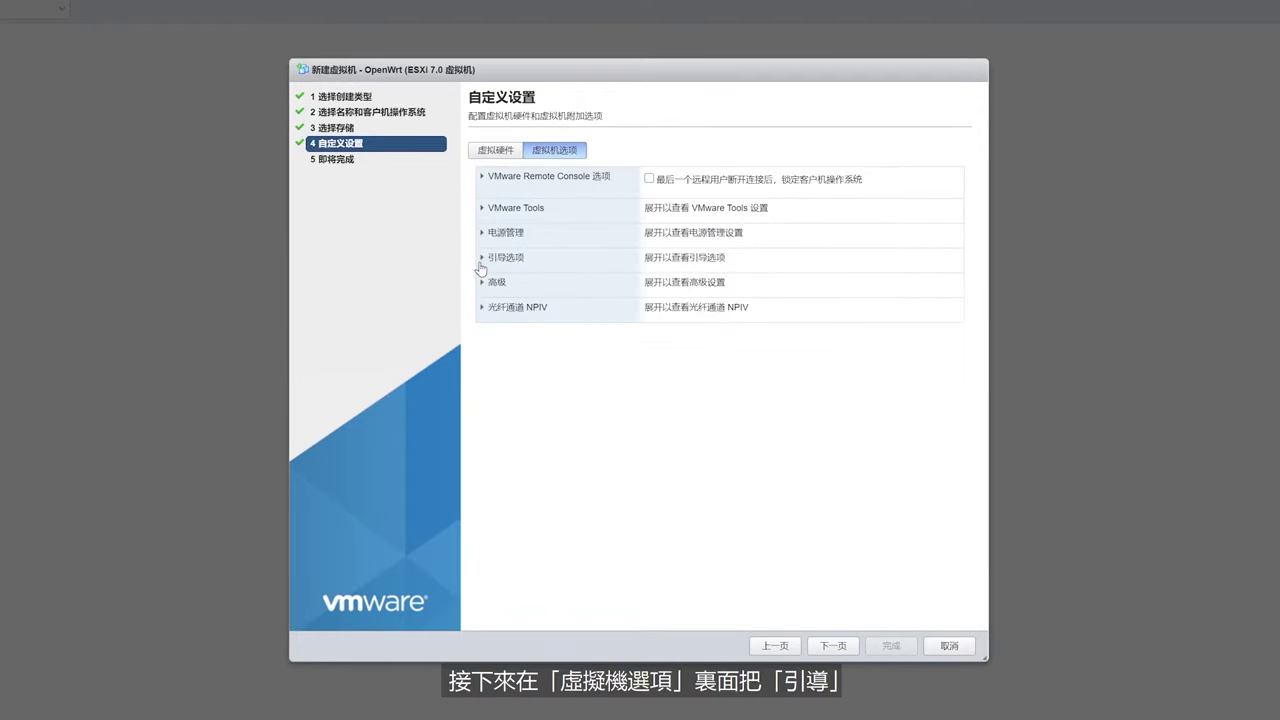
Change the boot firmware in the virtual machine's boot options and finish creating the OpenWrt virtual machine.
{"action": "left_click", "coordinate": [481, 258]}
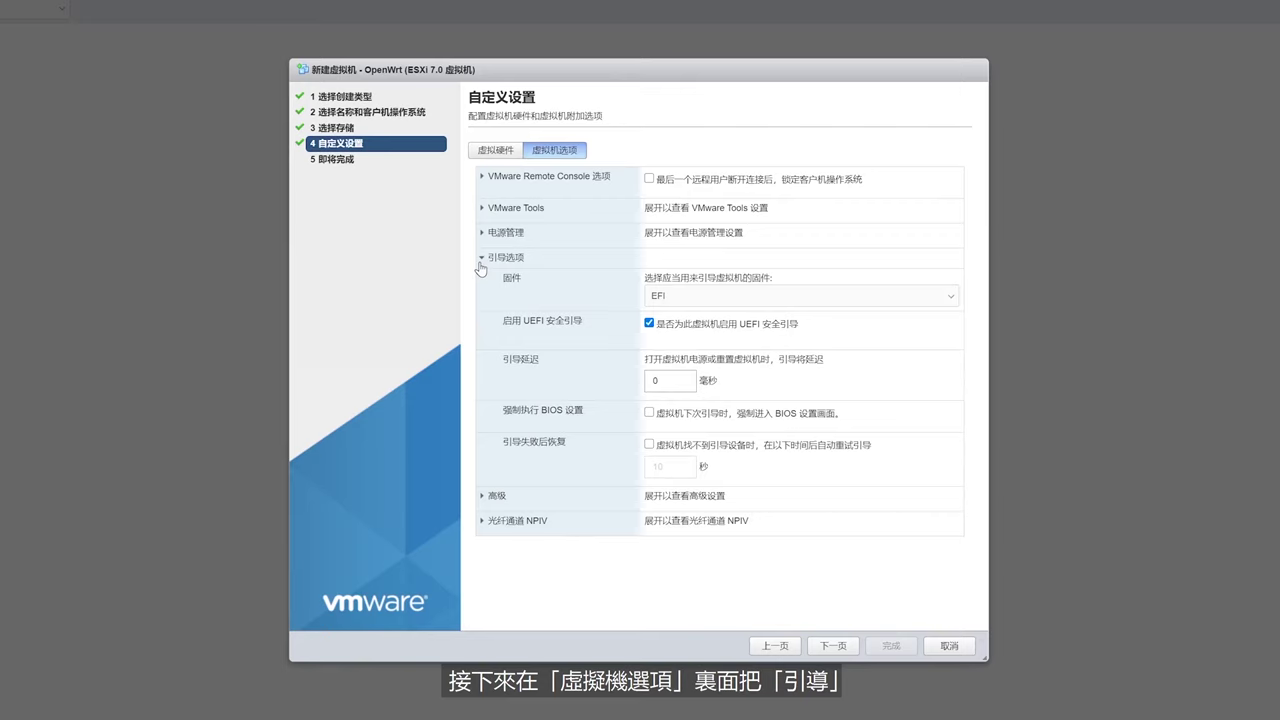
{"action": "left_click", "coordinate": [800, 296]}
{"action": "left_click", "coordinate": [785, 321]}
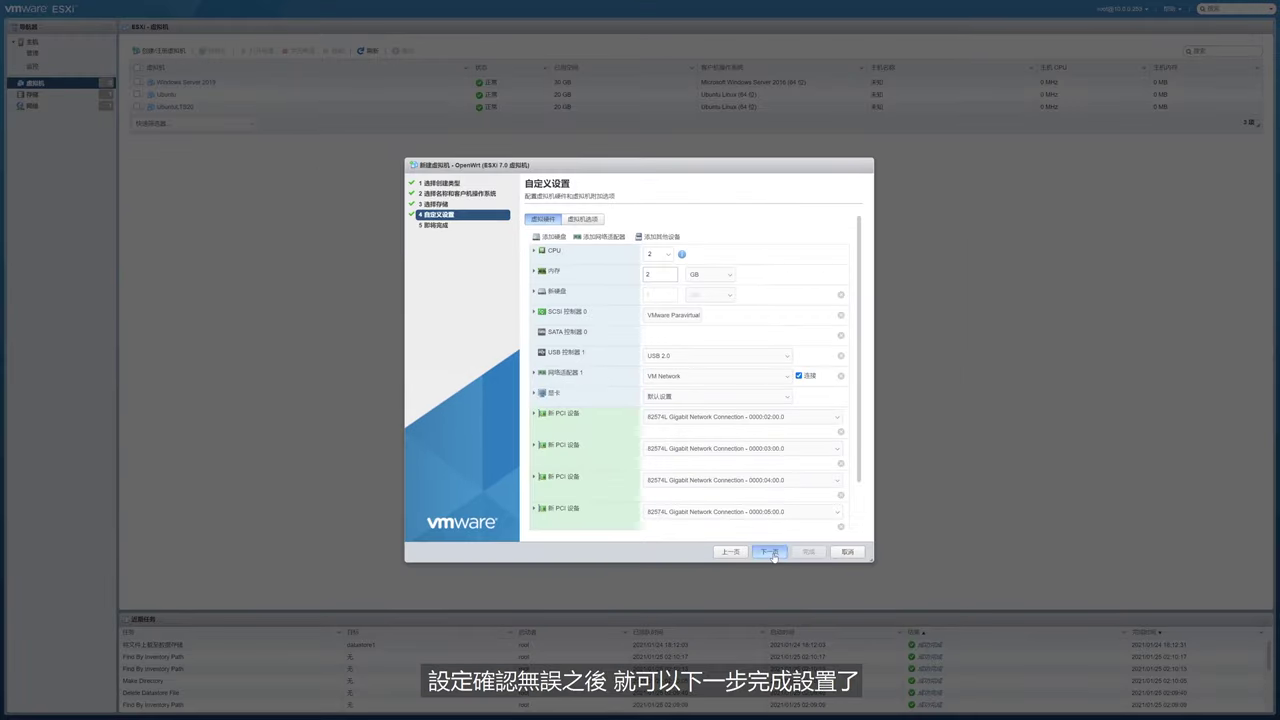
{"action": "left_click", "coordinate": [833, 645]}
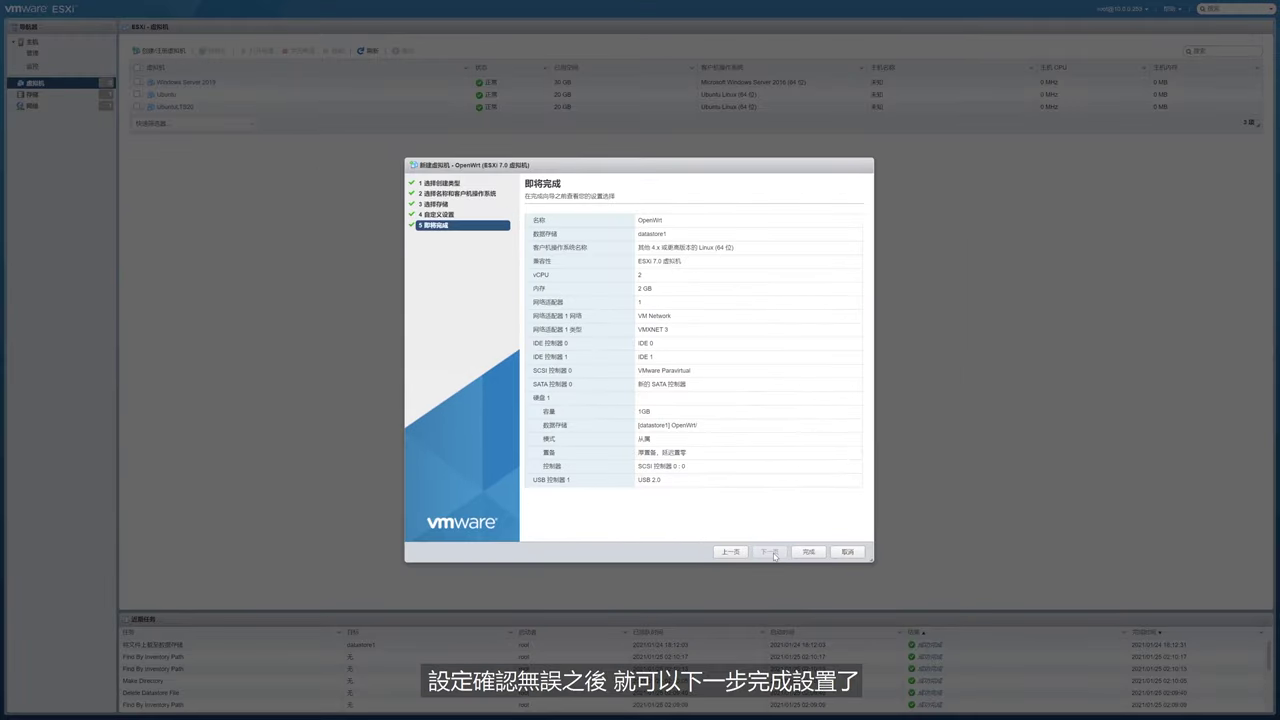
{"action": "left_click", "coordinate": [809, 552]}
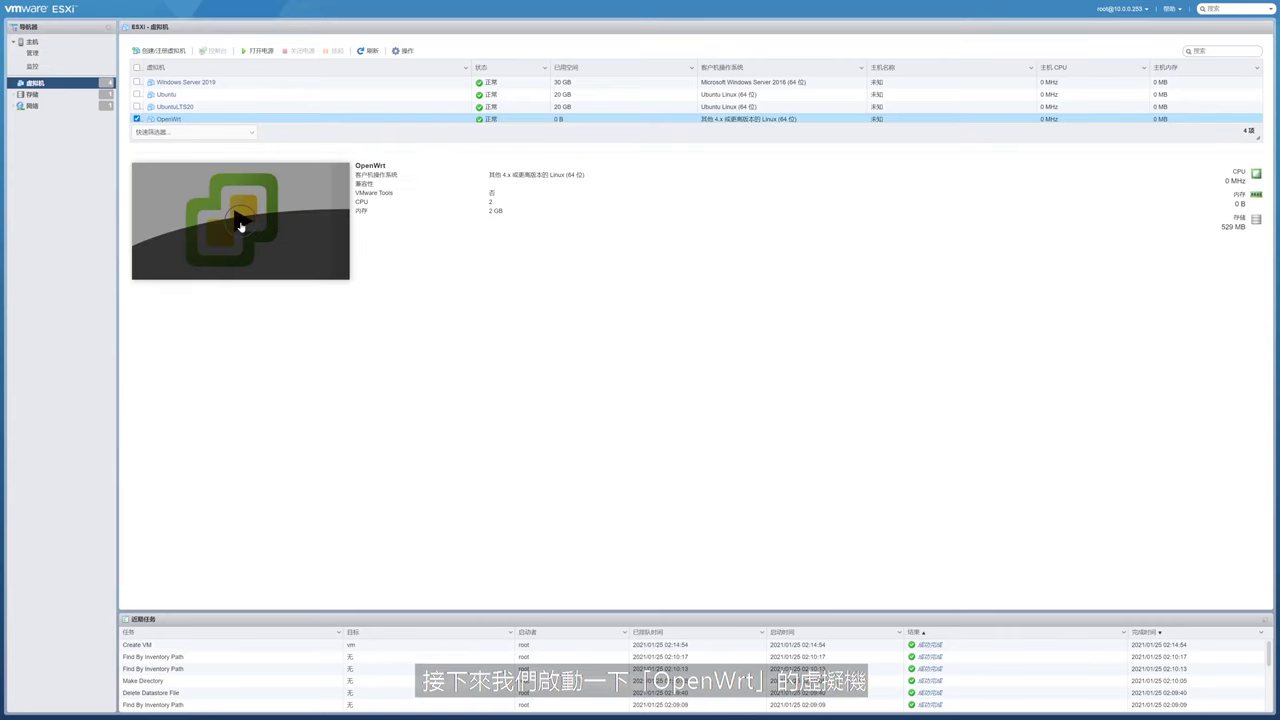
Power on the OpenWrt virtual machine and open etc/config/network in vi from its console.
{"action": "left_click", "coordinate": [240, 224]}
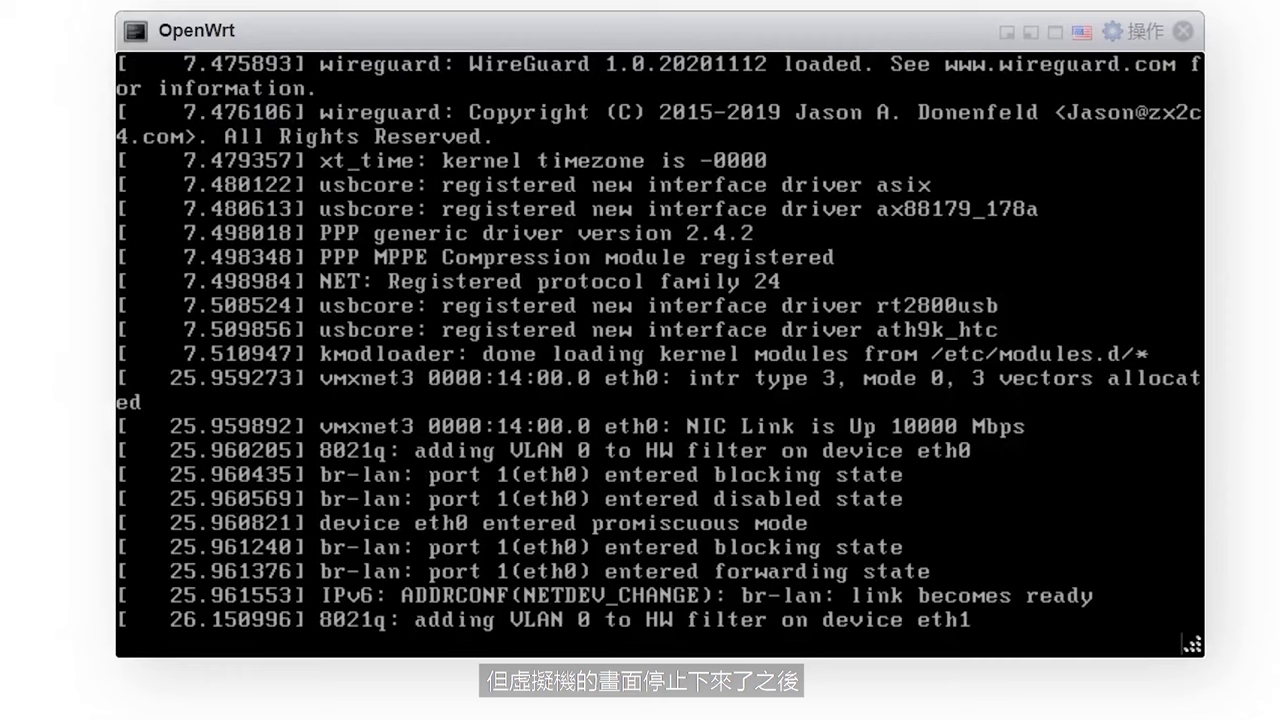
{"action": "key", "text": "Return"}
{"action": "type", "text": "vi etc"}
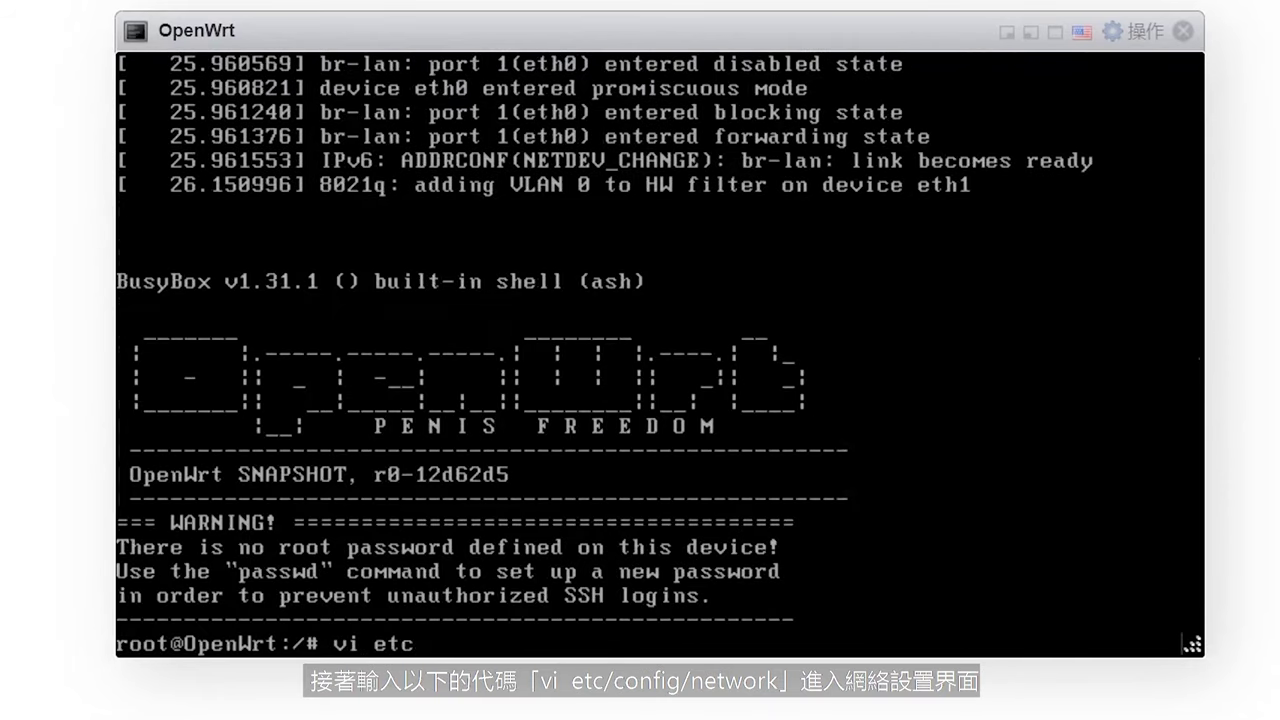
{"action": "type", "text": "/config/network"}
{"action": "key", "text": "Return"}
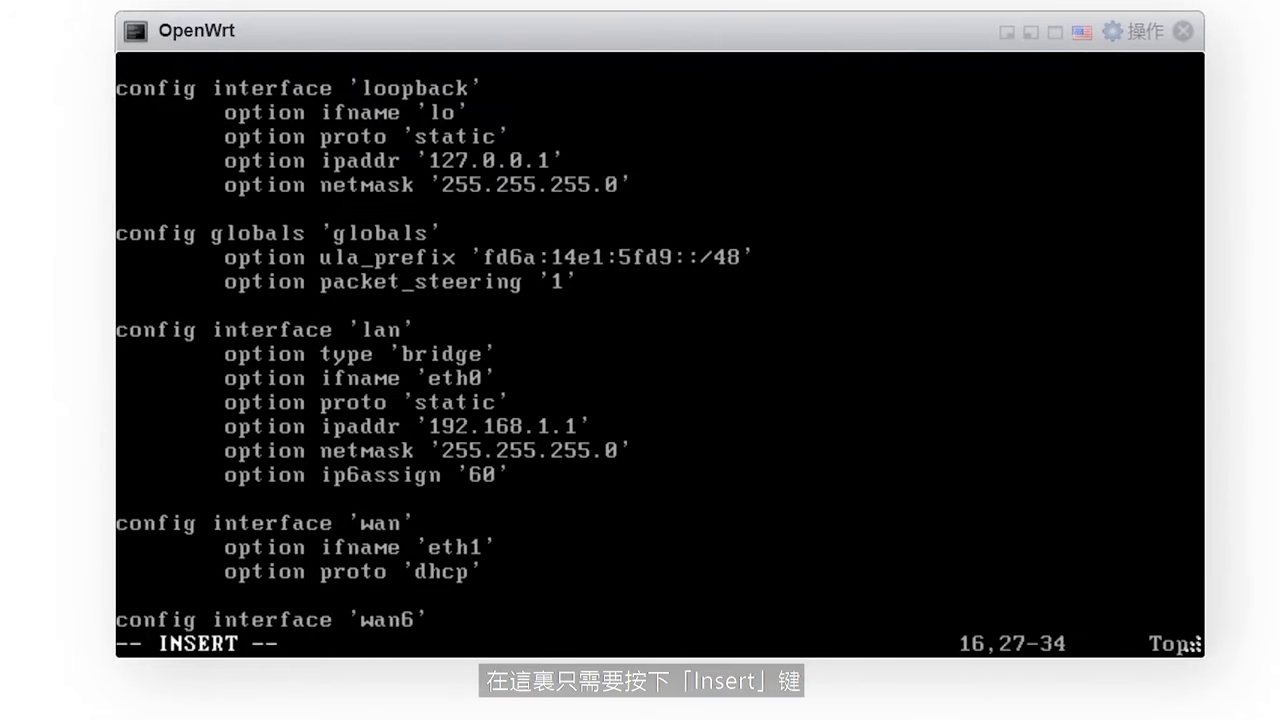
Change the ipaddr option of the lan interface to 10.0.0.1.
{"action": "key", "text": "Left"}
{"action": "key", "text": "Left"}
{"action": "key", "text": "Left"}
{"action": "key", "text": "Left"}
{"action": "key", "text": "Left"}
{"action": "key", "text": "Left"}
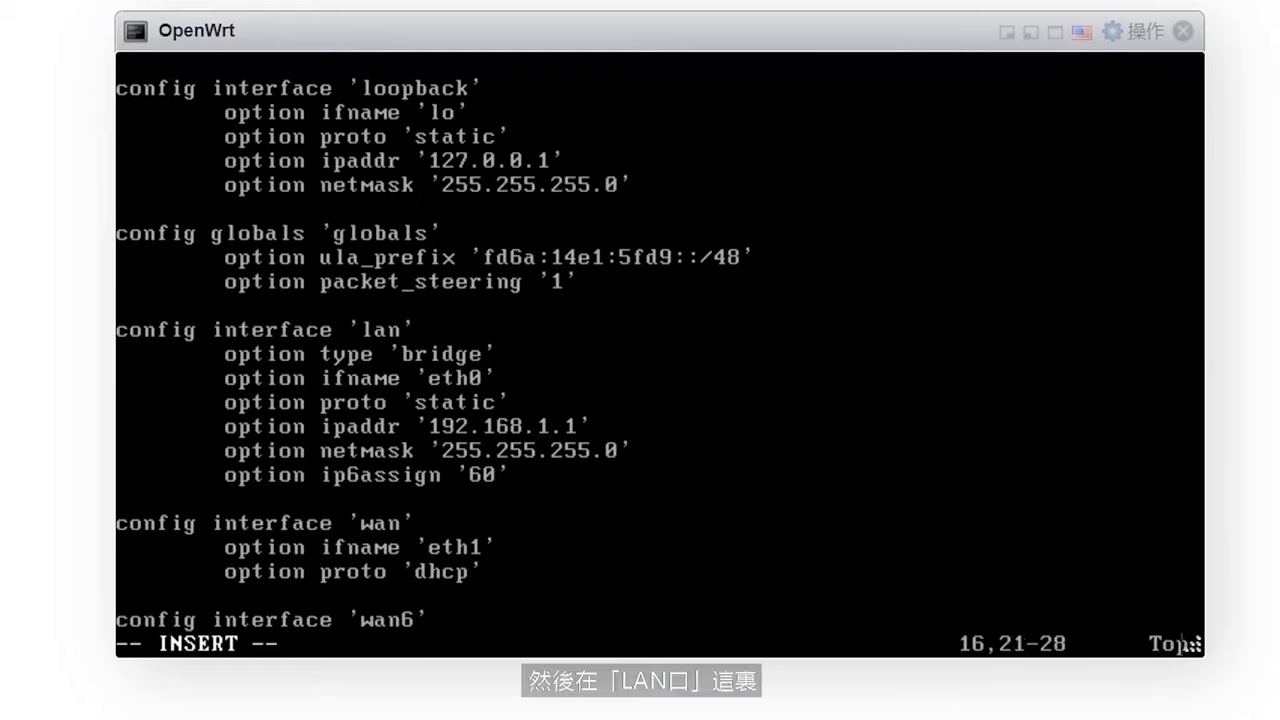
{"action": "key", "text": "Left"}
{"action": "key", "text": "BackSpace"}
{"action": "key", "text": "BackSpace"}
{"action": "key", "text": "BackSpace"}
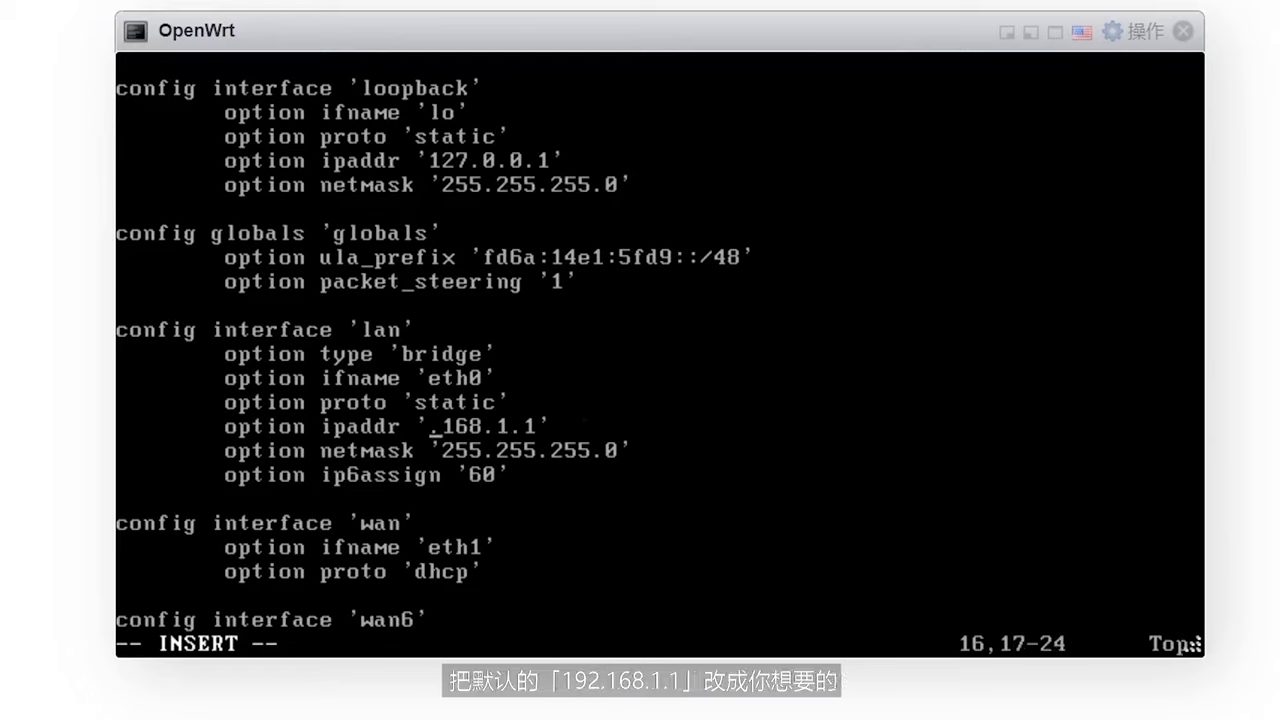
{"action": "key", "text": "Delete"}
{"action": "key", "text": "Delete"}
{"action": "key", "text": "Delete"}
{"action": "key", "text": "Delete"}
{"action": "key", "text": "Delete"}
{"action": "key", "text": "Delete"}
{"action": "type", "text": "10.0.0"}
{"action": "key", "text": "Right"}
{"action": "key", "text": "Right"}
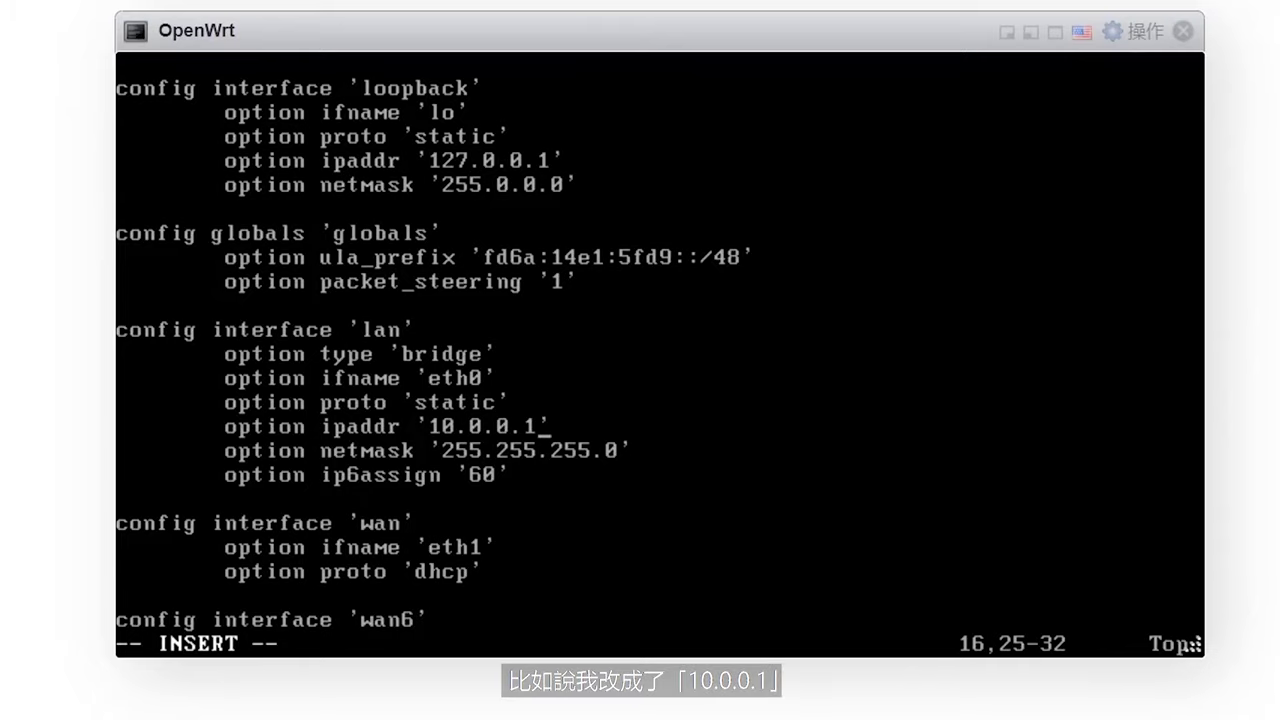
Save the network configuration, quit vi and reboot OpenWrt.
{"action": "key", "text": "Escape"}
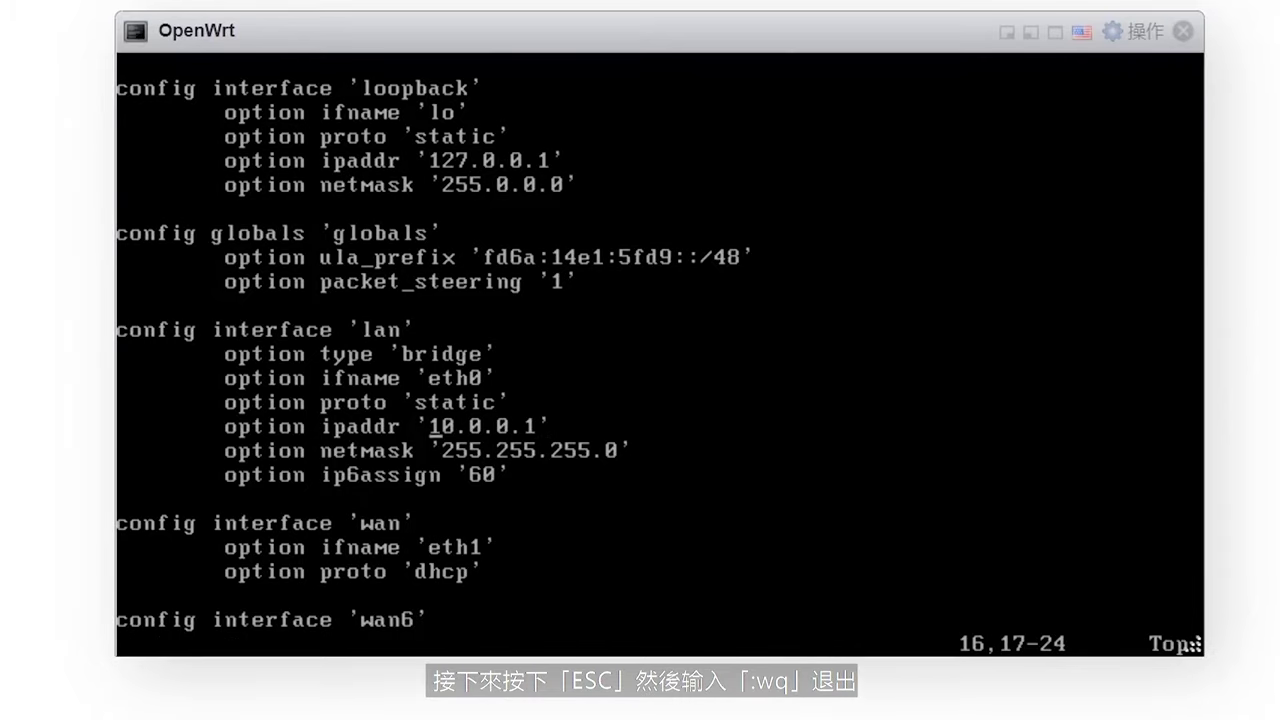
{"action": "type", "text": ":wq"}
{"action": "key", "text": "Return"}
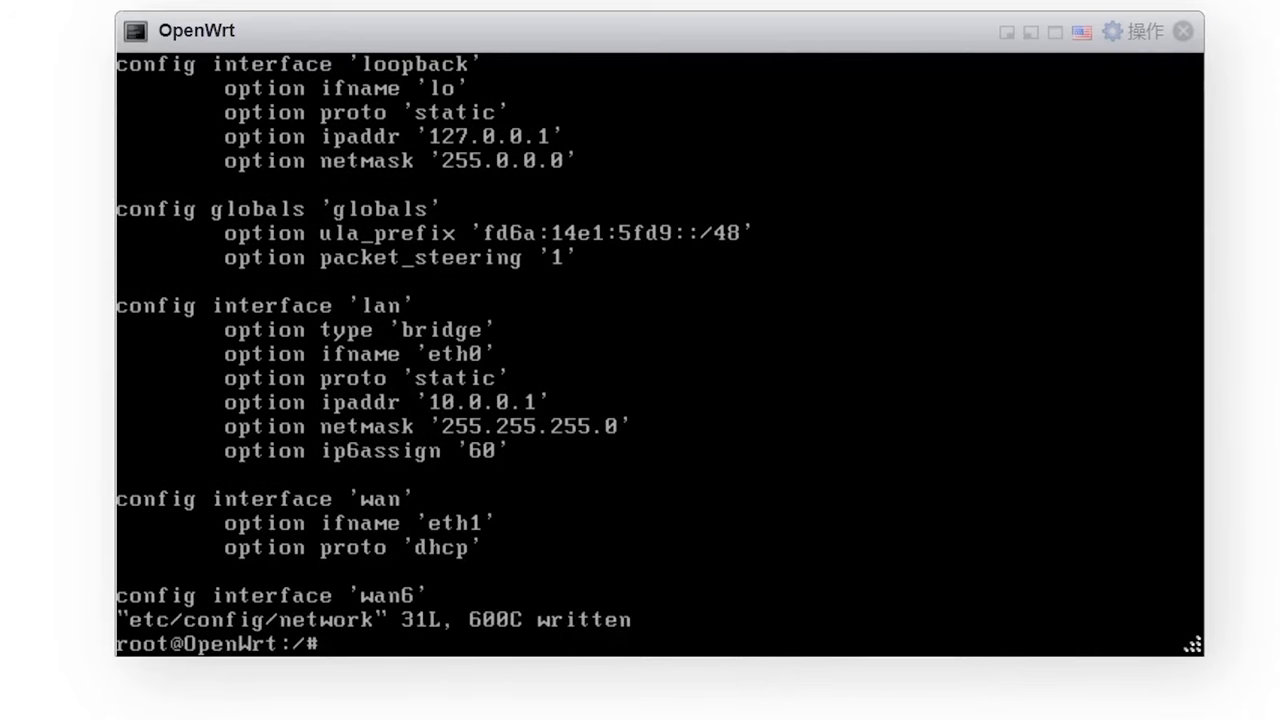
{"action": "type", "text": "reboo"}
{"action": "type", "text": "t"}
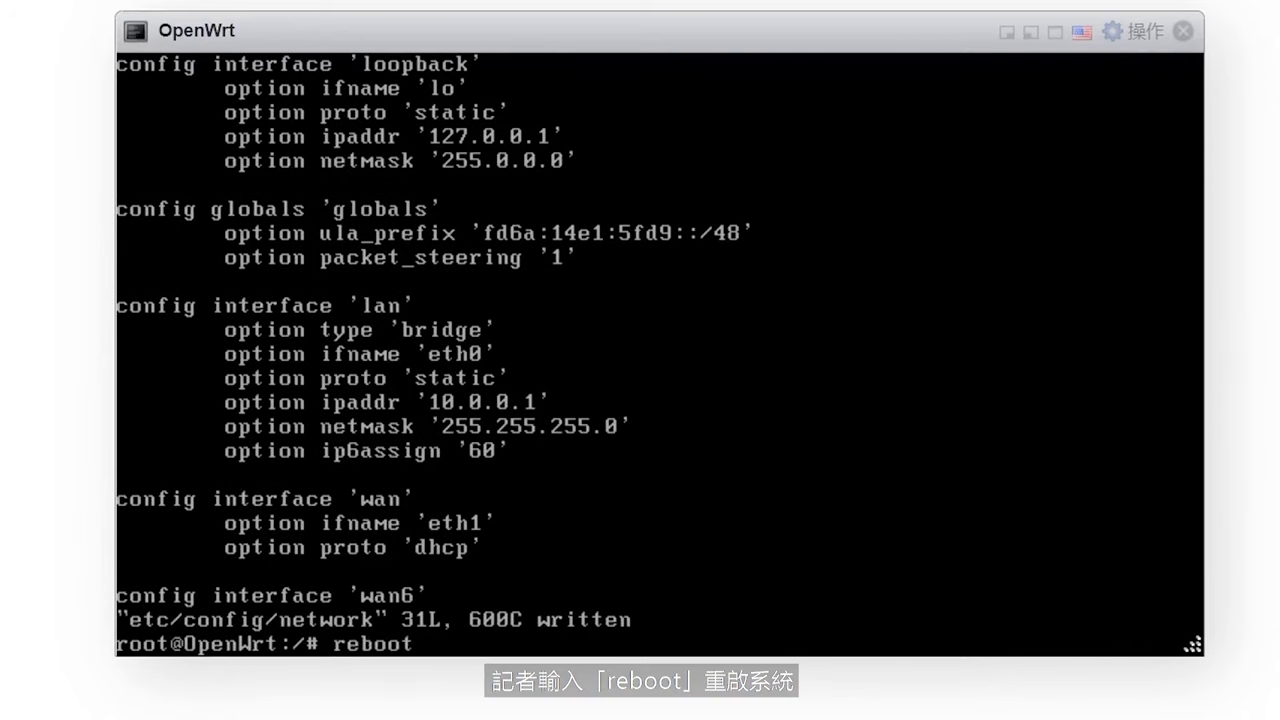
{"action": "key", "text": "Return"}
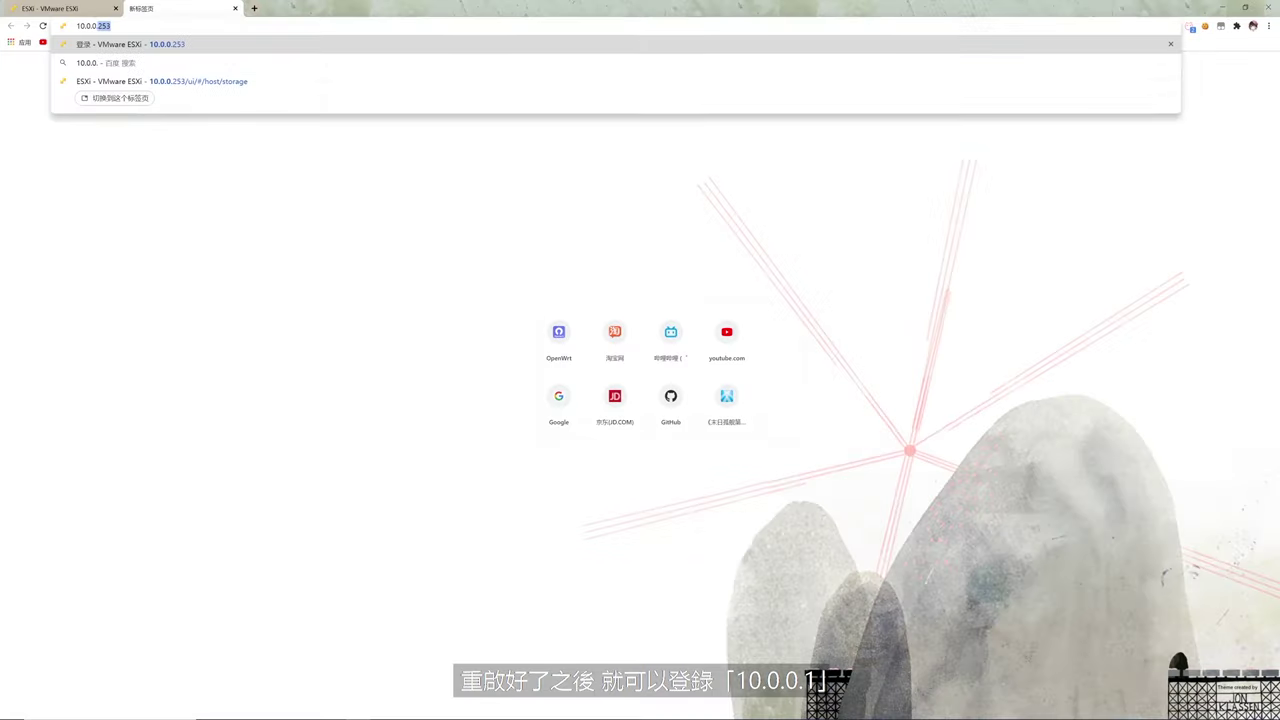
Open the OpenWrt web interface at 10.0.0.1 in Chrome, and save and apply Argon as the system theme.
{"action": "type", "text": "10.0.0.1"}
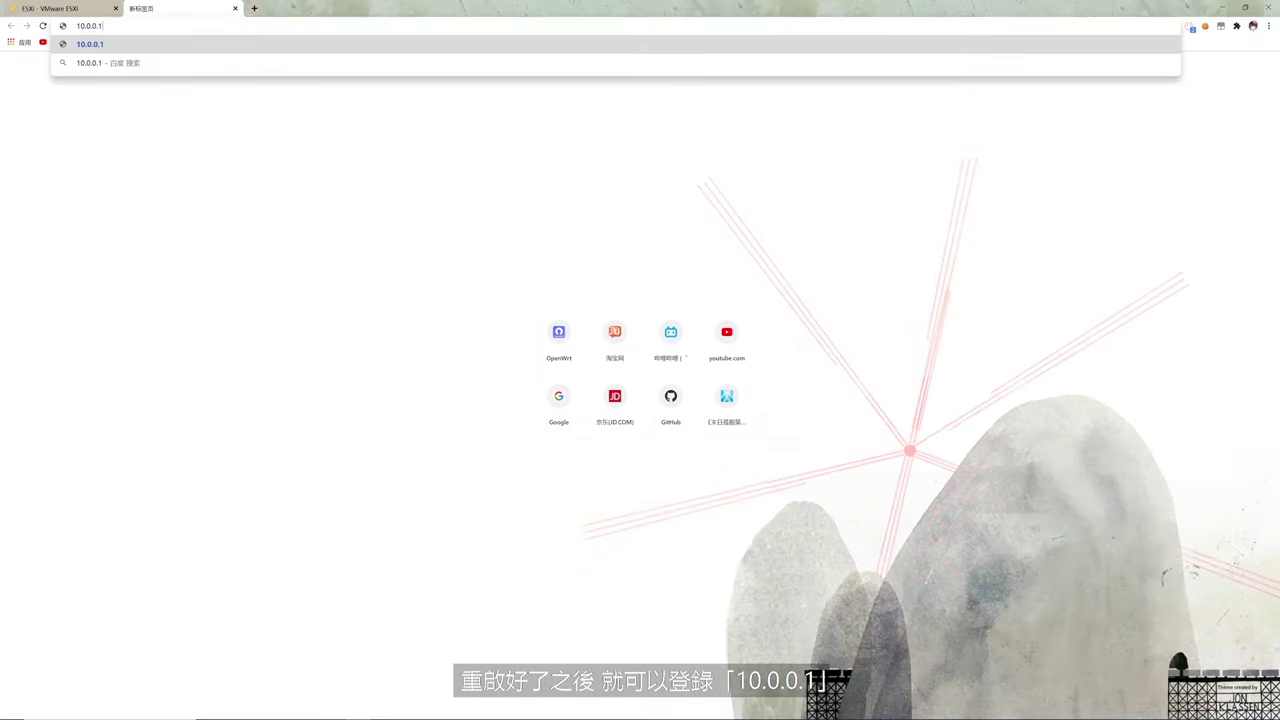
{"action": "key", "text": "Return"}
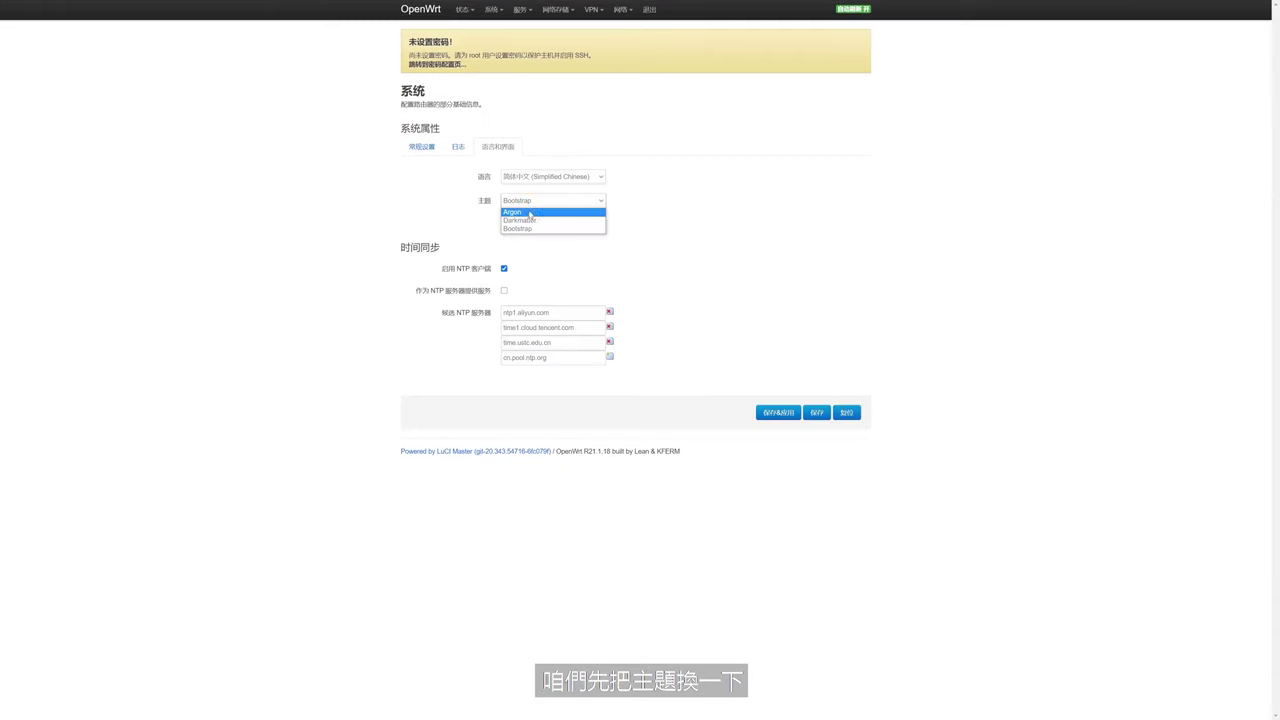
{"action": "left_click", "coordinate": [548, 227]}
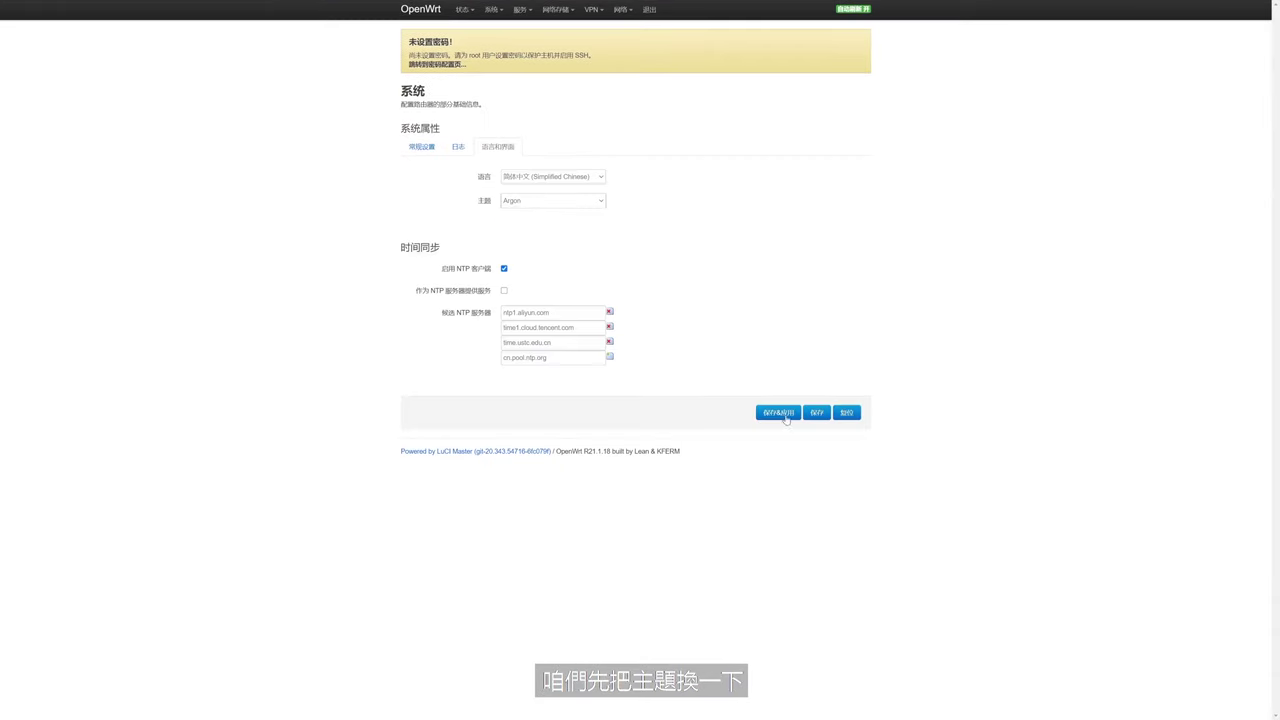
{"action": "left_click", "coordinate": [778, 412]}
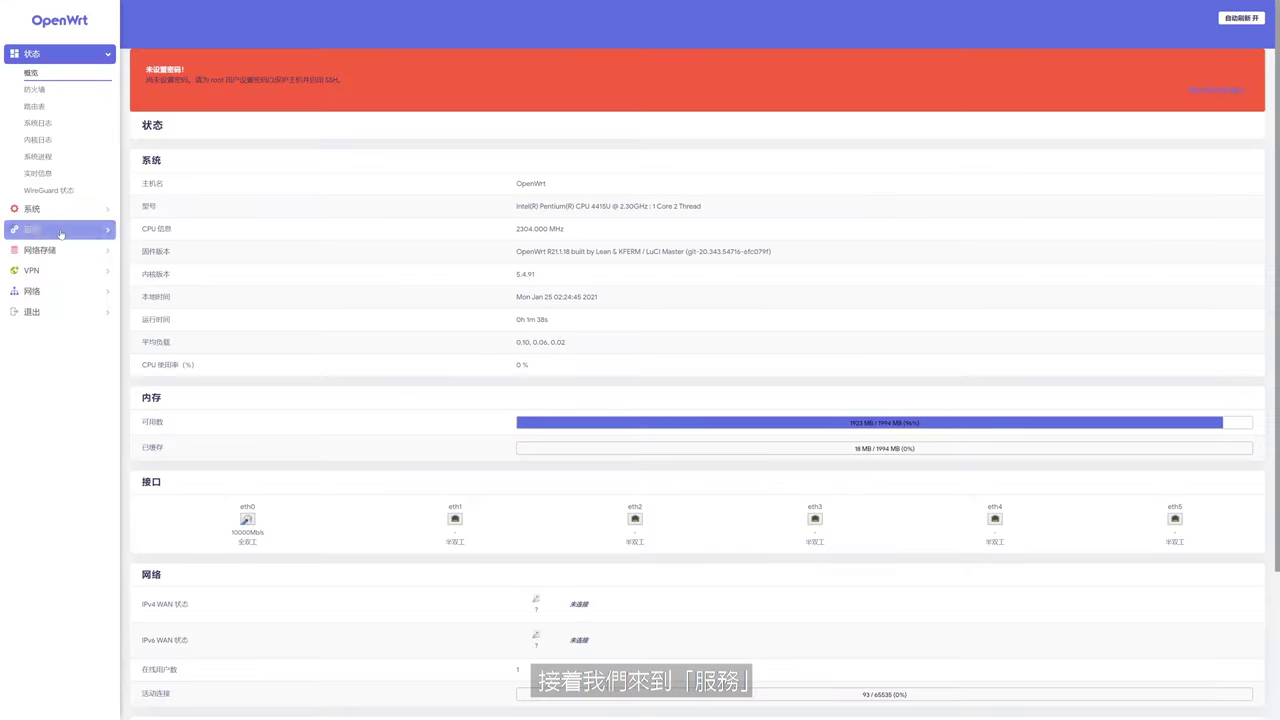
Browse the OpenWrt services, viewing the JD auto sign-in (京东签到服务) and NetEase UU game accelerator pages.
{"action": "left_click", "coordinate": [32, 94]}
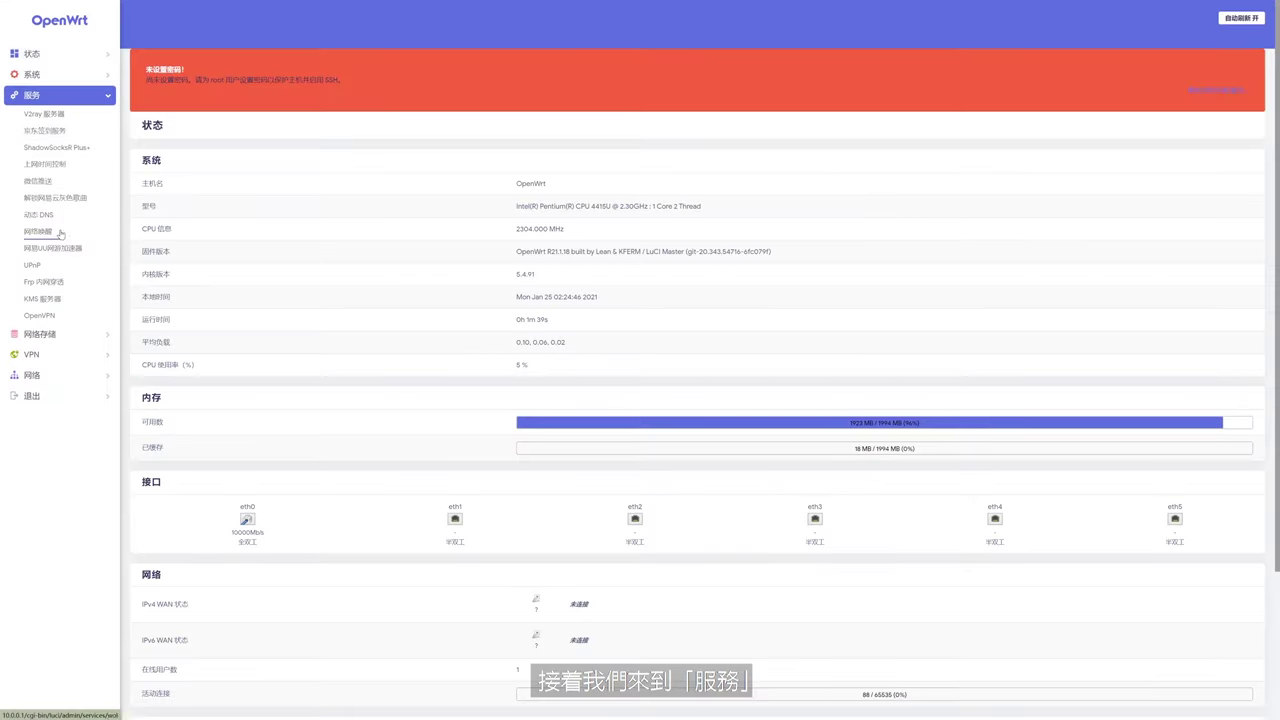
{"action": "left_click", "coordinate": [45, 131]}
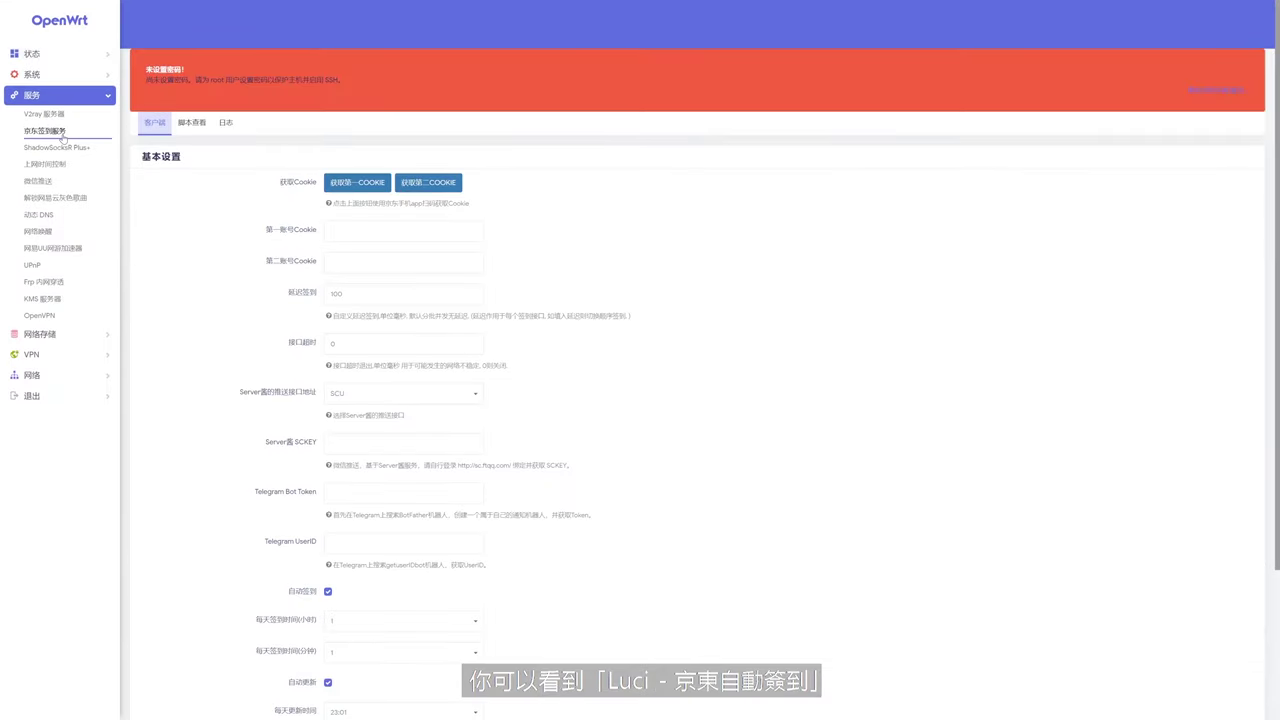
{"action": "left_click", "coordinate": [52, 247]}
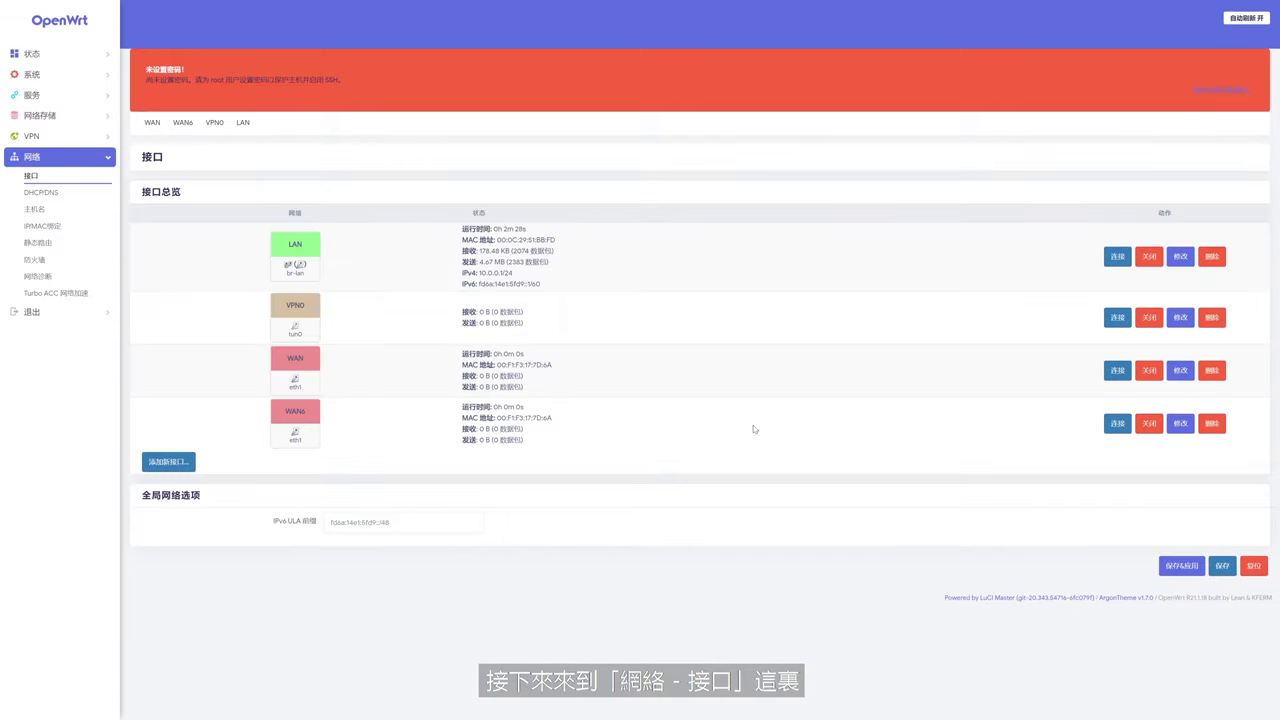
Delete the VPN0 and WAN6 network interfaces, and save and apply the changes.
{"action": "left_click", "coordinate": [1212, 317]}
{"action": "left_click", "coordinate": [689, 55]}
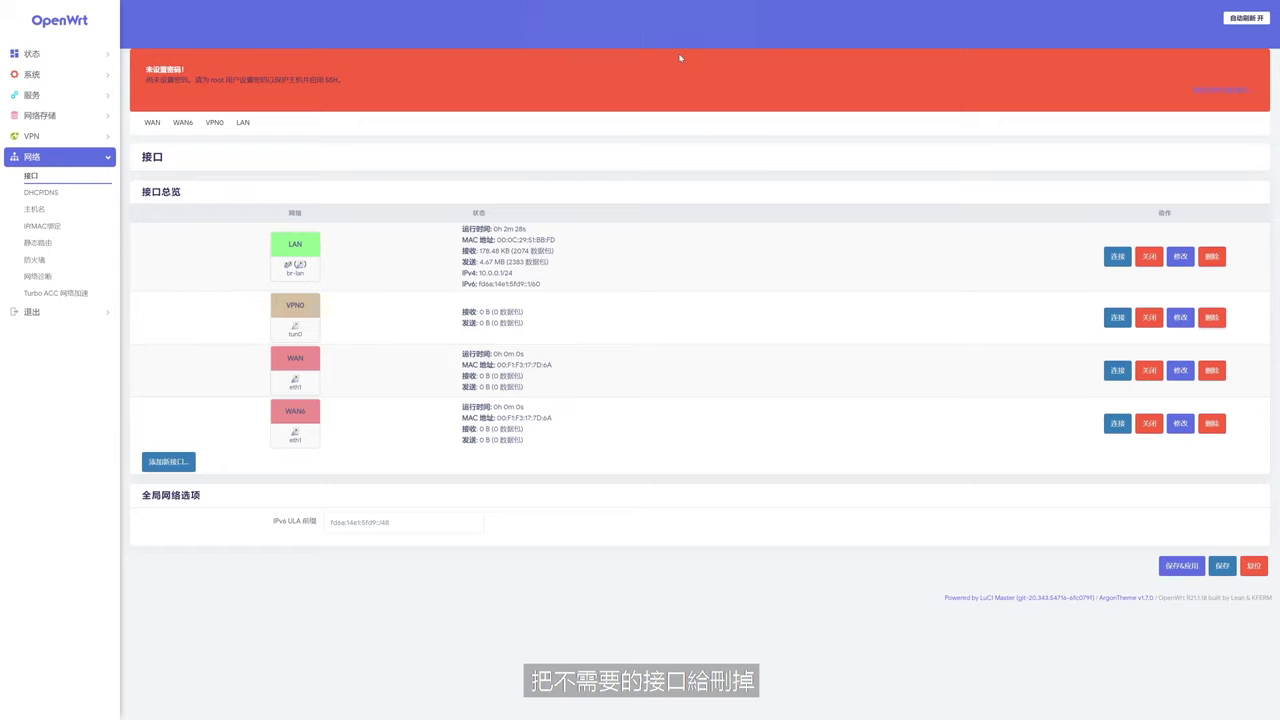
{"action": "left_click", "coordinate": [1212, 370]}
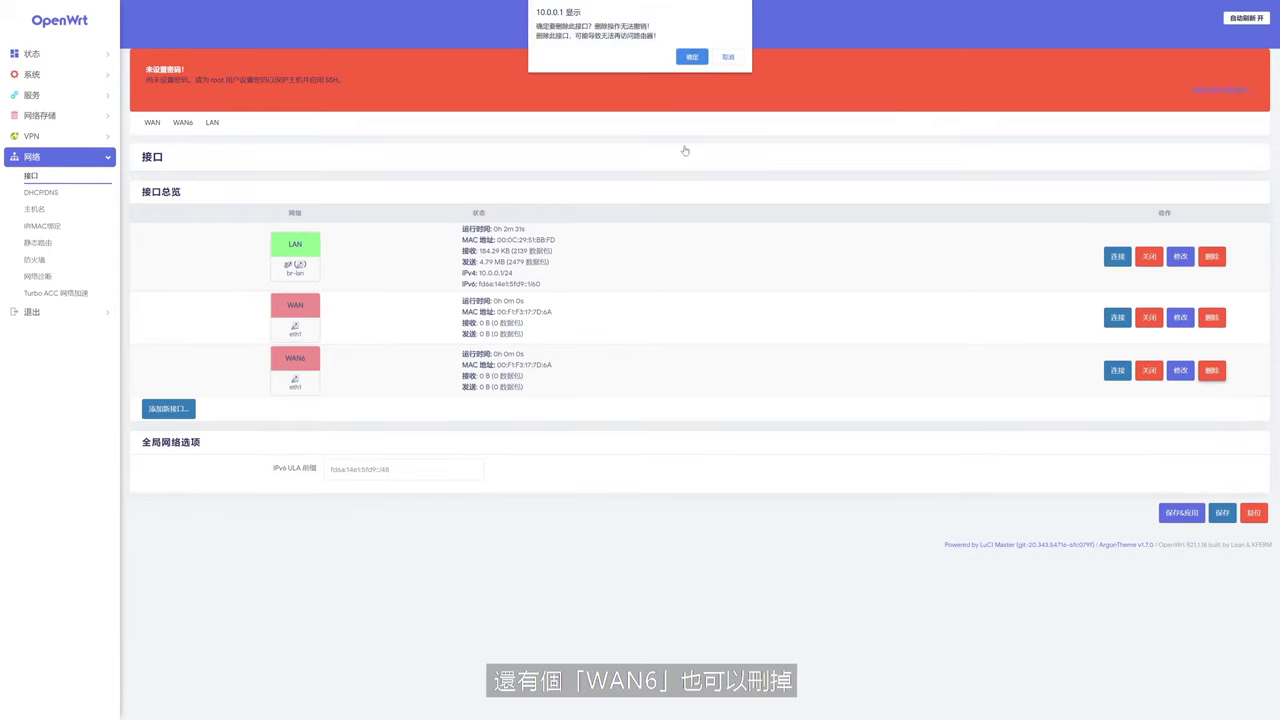
{"action": "left_click", "coordinate": [690, 57]}
{"action": "left_click", "coordinate": [1181, 459]}
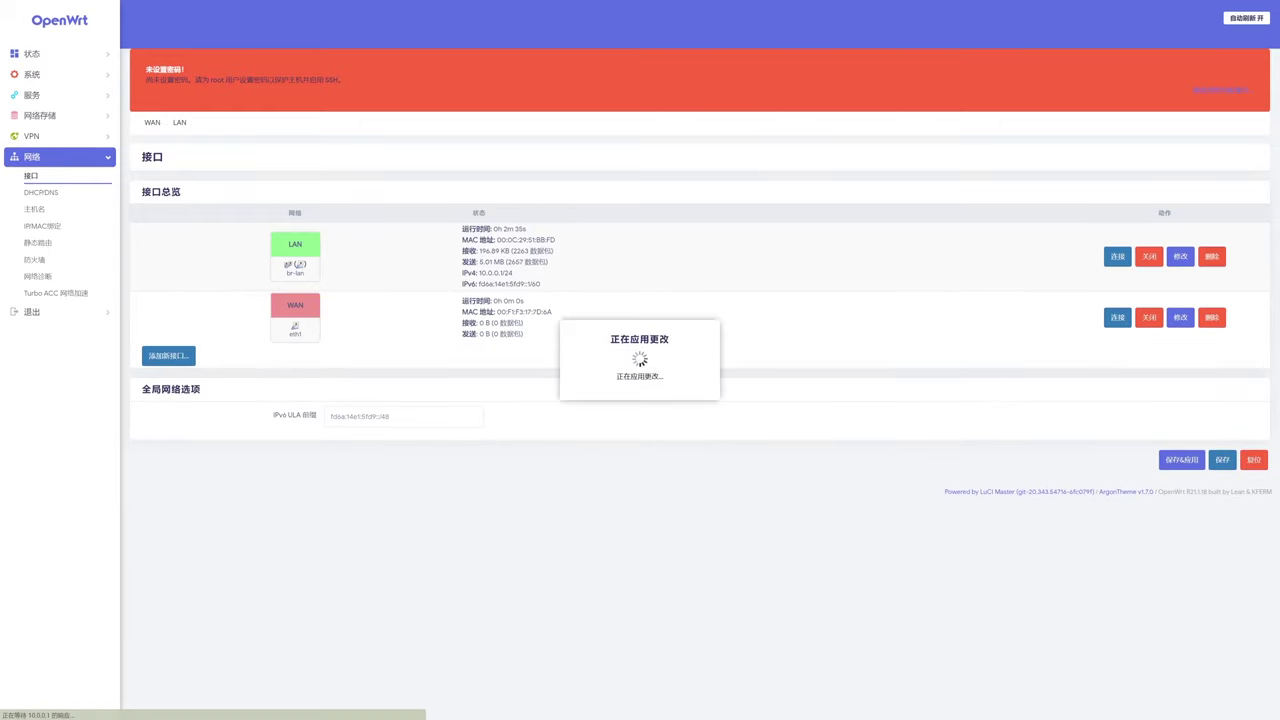
Add adapters eth1 through eth5 to the LAN interface's bridge in its physical settings, and save and apply.
{"action": "left_click", "coordinate": [1180, 257]}
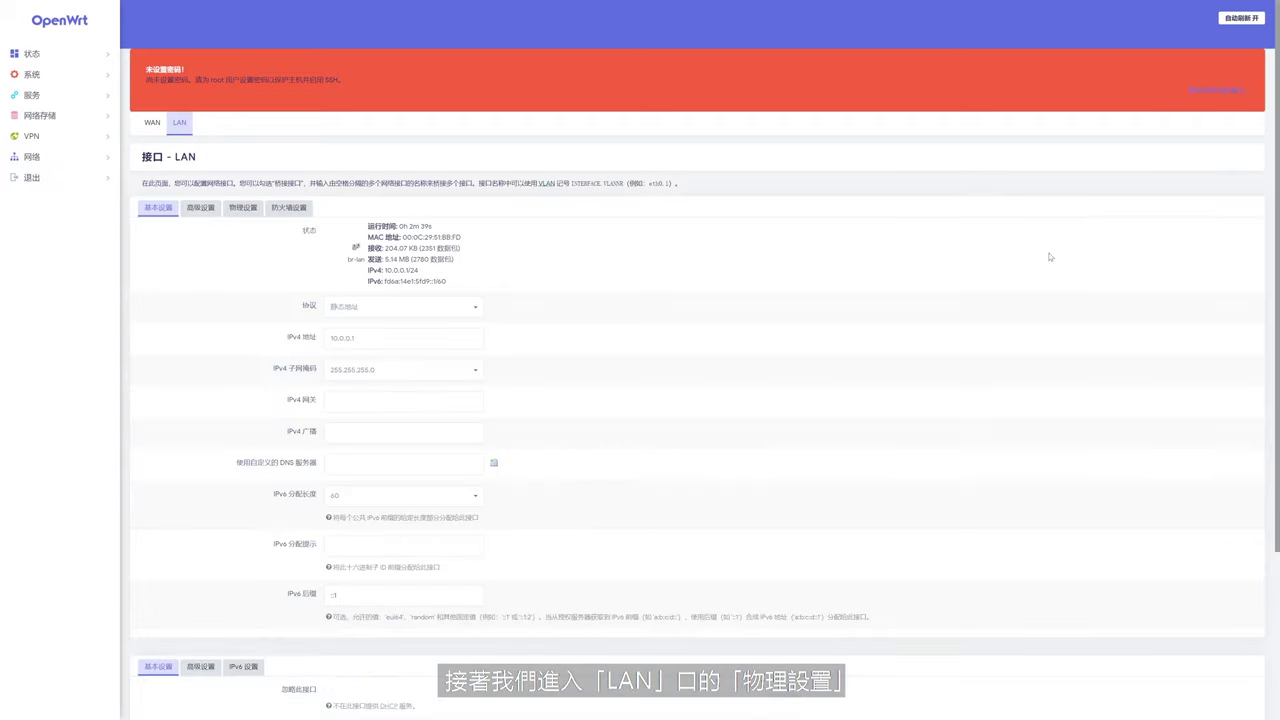
{"action": "left_click", "coordinate": [242, 207]}
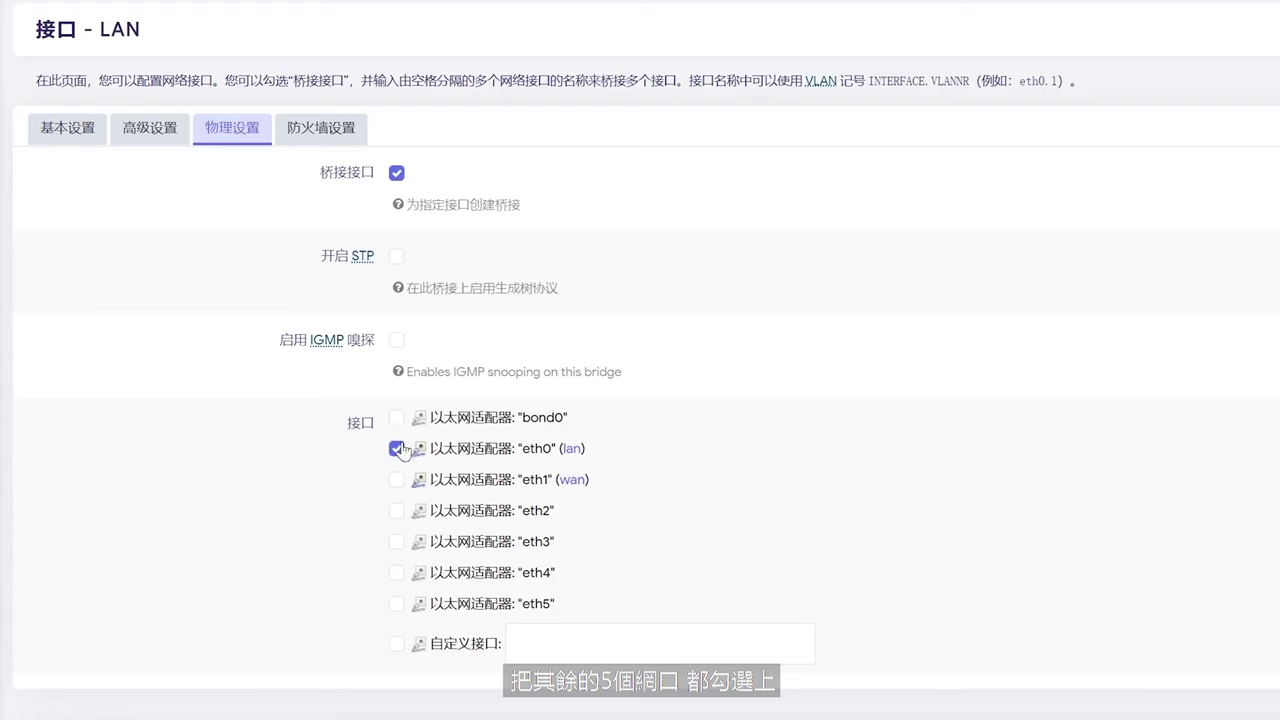
{"action": "left_click", "coordinate": [396, 510]}
{"action": "left_click", "coordinate": [396, 541]}
{"action": "left_click", "coordinate": [396, 572]}
{"action": "left_click", "coordinate": [396, 603]}
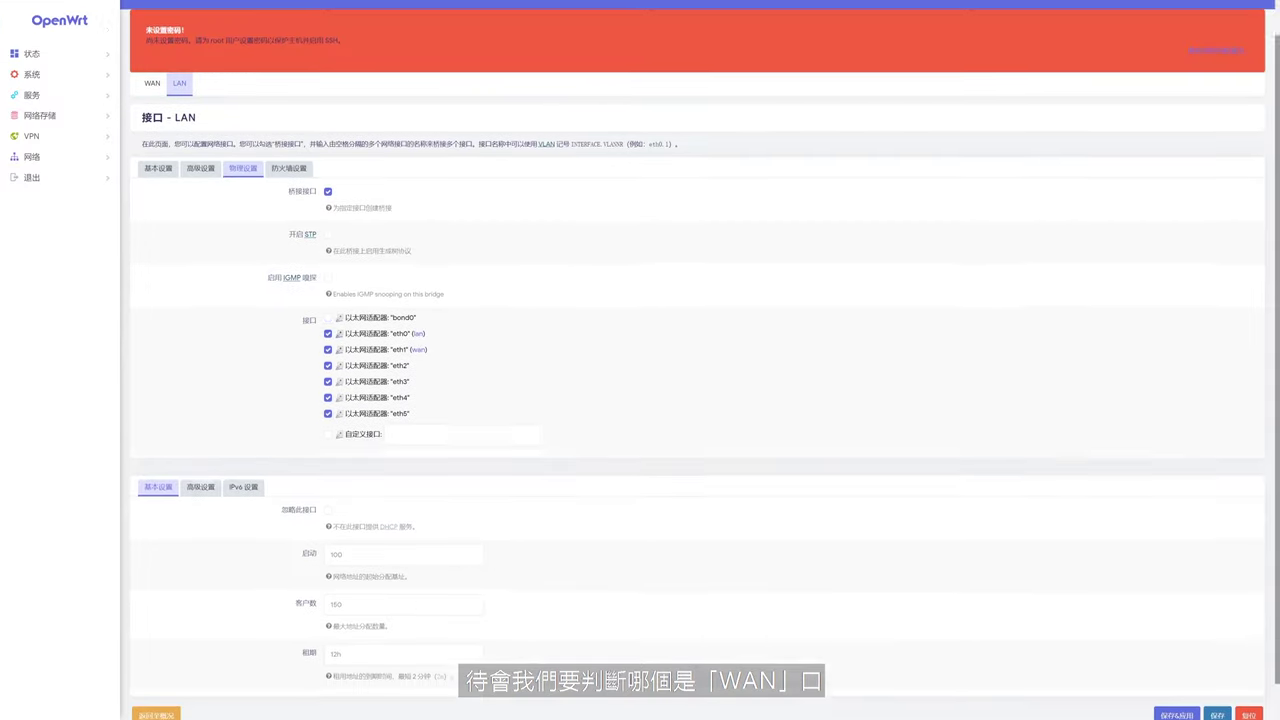
{"action": "scroll", "coordinate": [1180, 685], "scroll_direction": "down", "scroll_amount": 1}
{"action": "left_click", "coordinate": [1180, 685]}
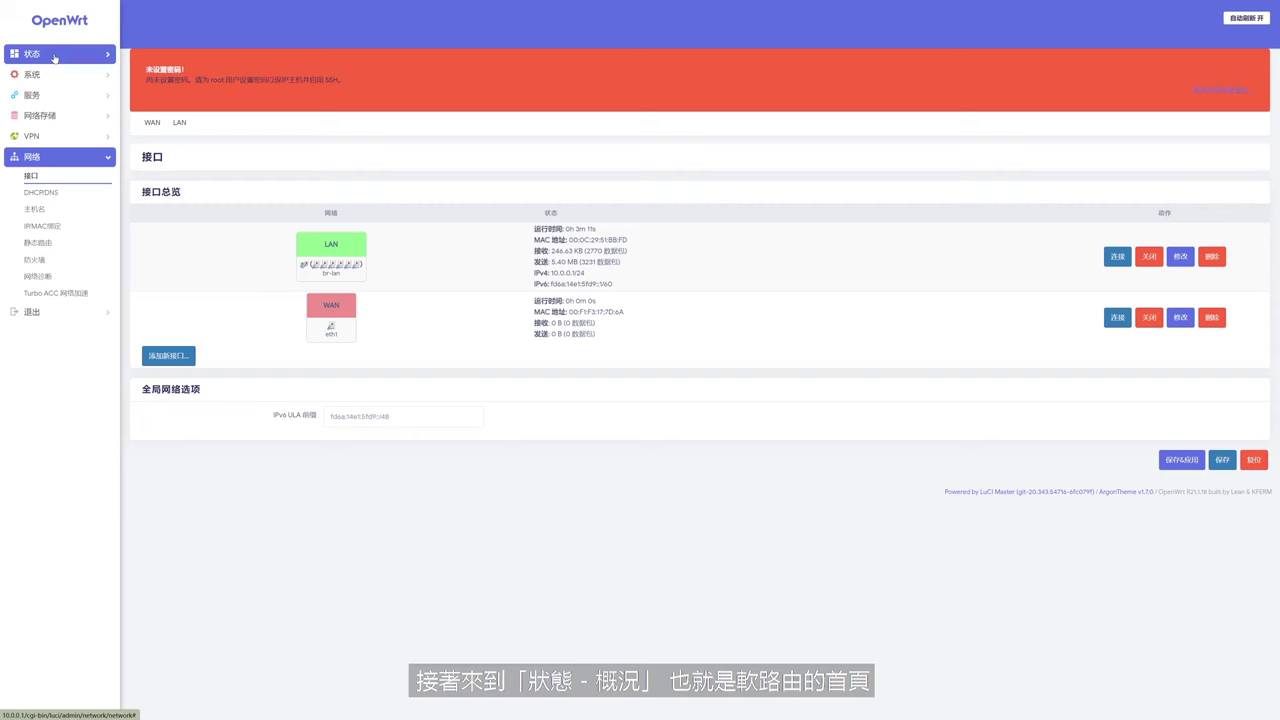
Check the port link states on the status overview, and remove eth3 from the LAN interface's bridge, saving and applying.
{"action": "left_click", "coordinate": [40, 54]}
{"action": "left_click", "coordinate": [50, 73]}
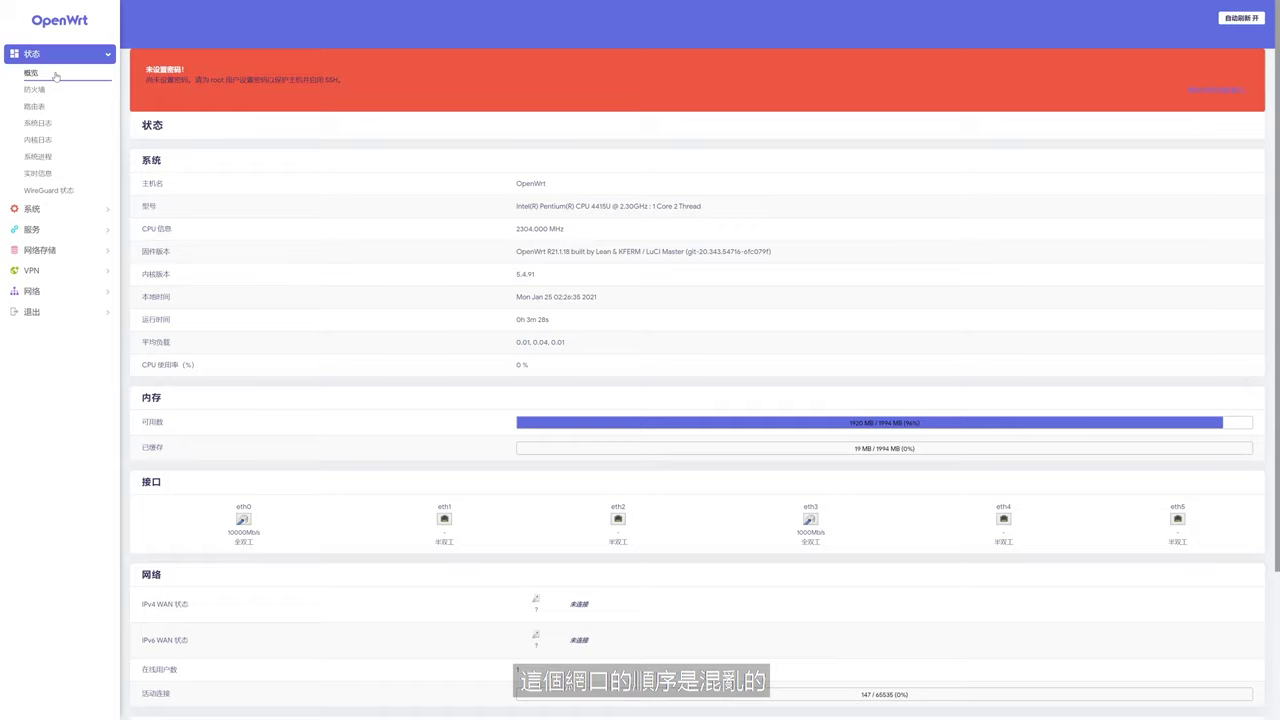
{"action": "left_click", "coordinate": [35, 291]}
{"action": "left_click", "coordinate": [31, 176]}
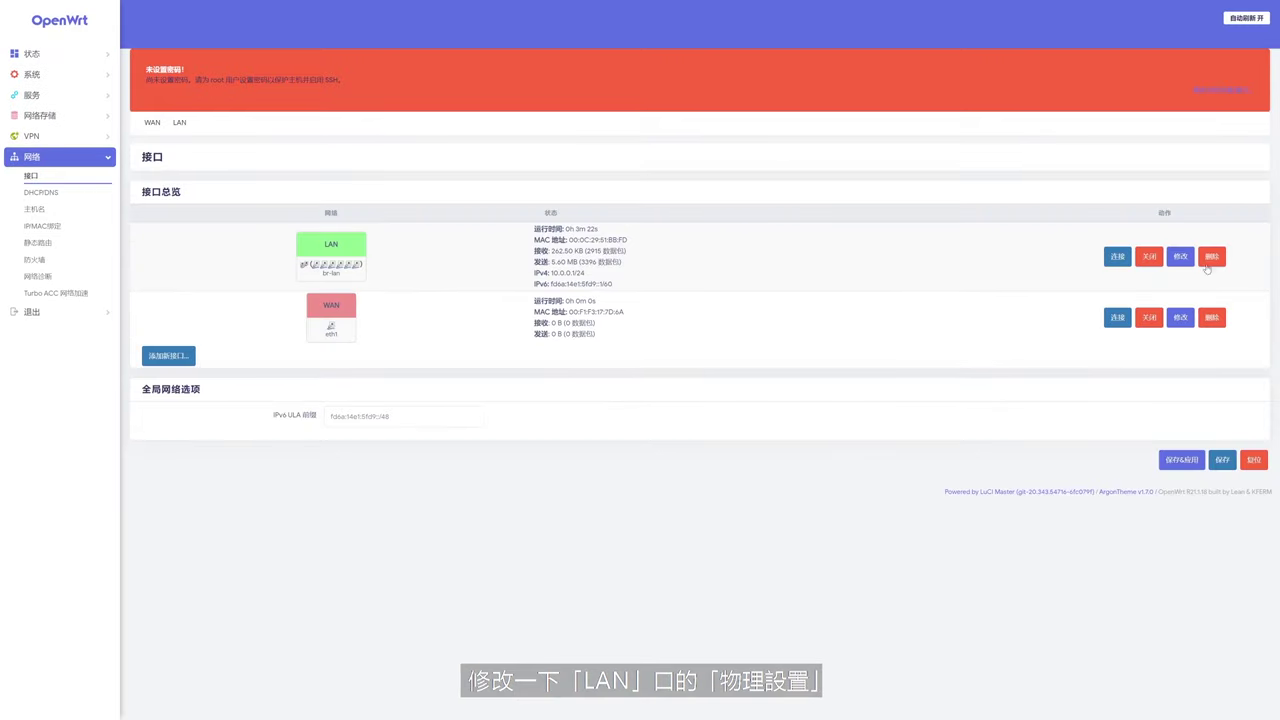
{"action": "left_click", "coordinate": [1180, 257]}
{"action": "left_click", "coordinate": [243, 207]}
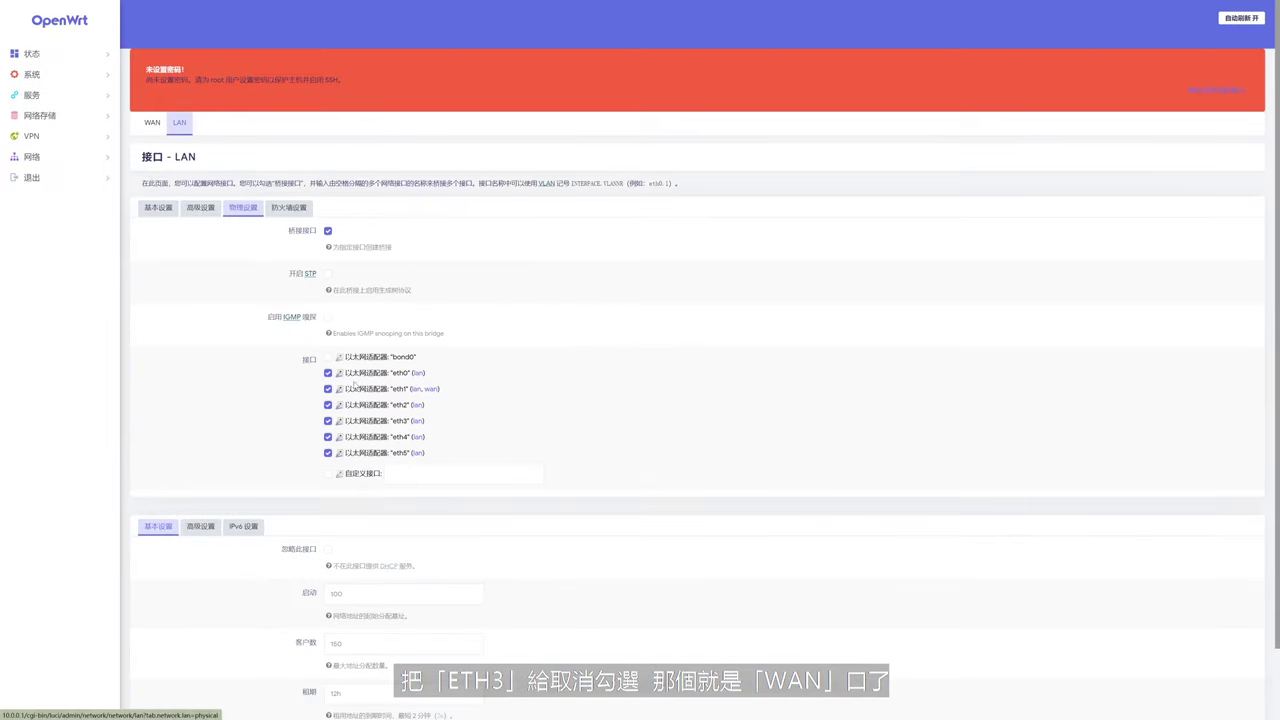
{"action": "left_click", "coordinate": [327, 421]}
{"action": "scroll", "coordinate": [552, 461], "scroll_direction": "down", "scroll_amount": 1}
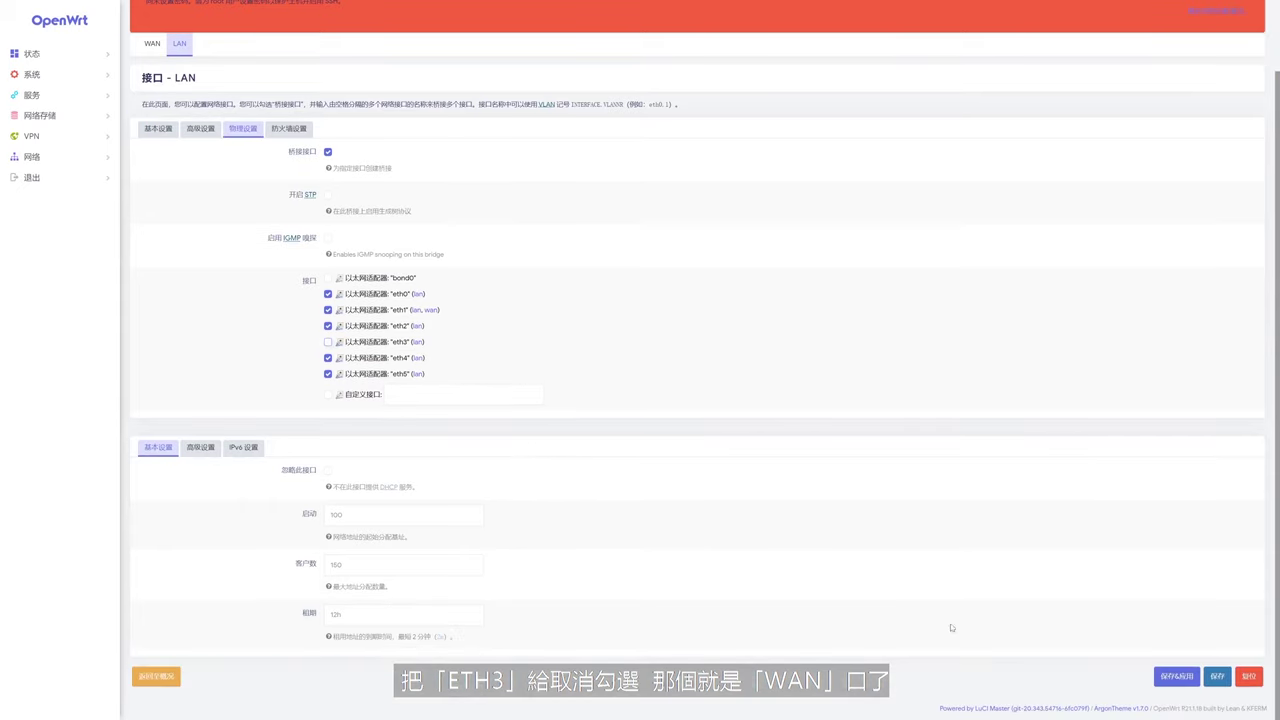
{"action": "left_click", "coordinate": [1160, 677]}
Assign adapter eth3 to the WAN interface in its physical settings, and save and apply.
{"action": "left_click", "coordinate": [152, 122]}
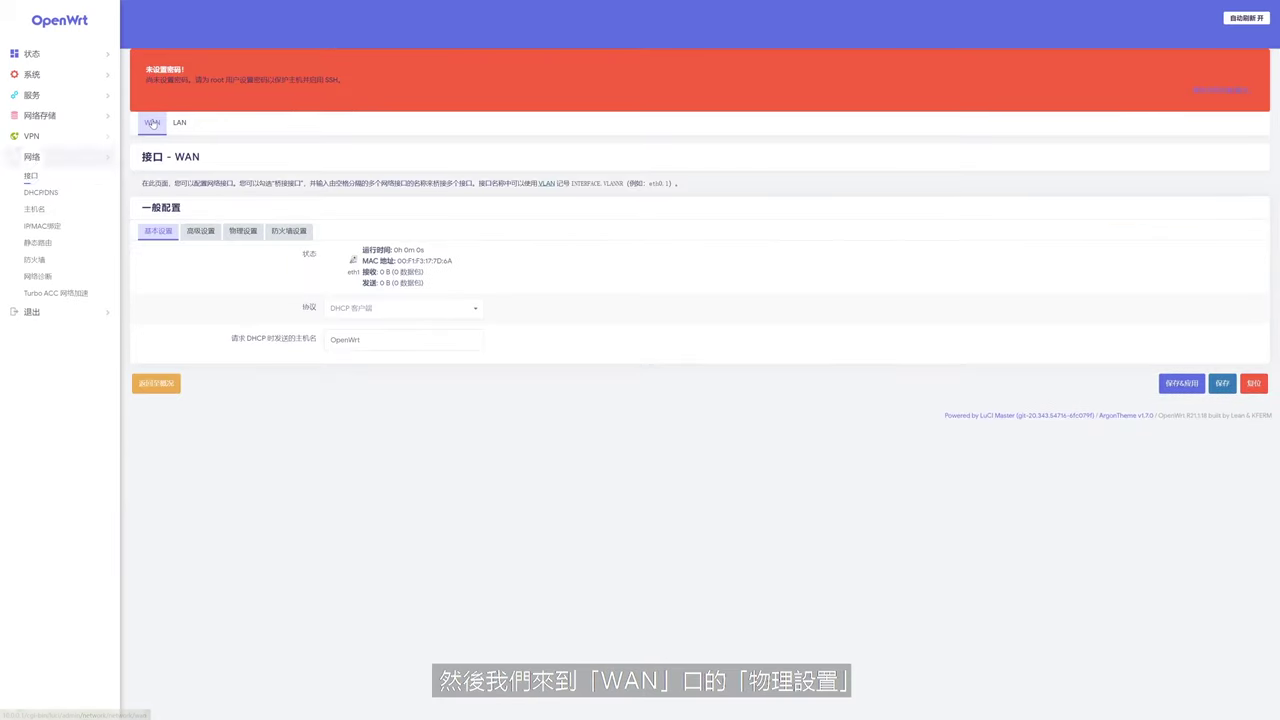
{"action": "left_click", "coordinate": [243, 231]}
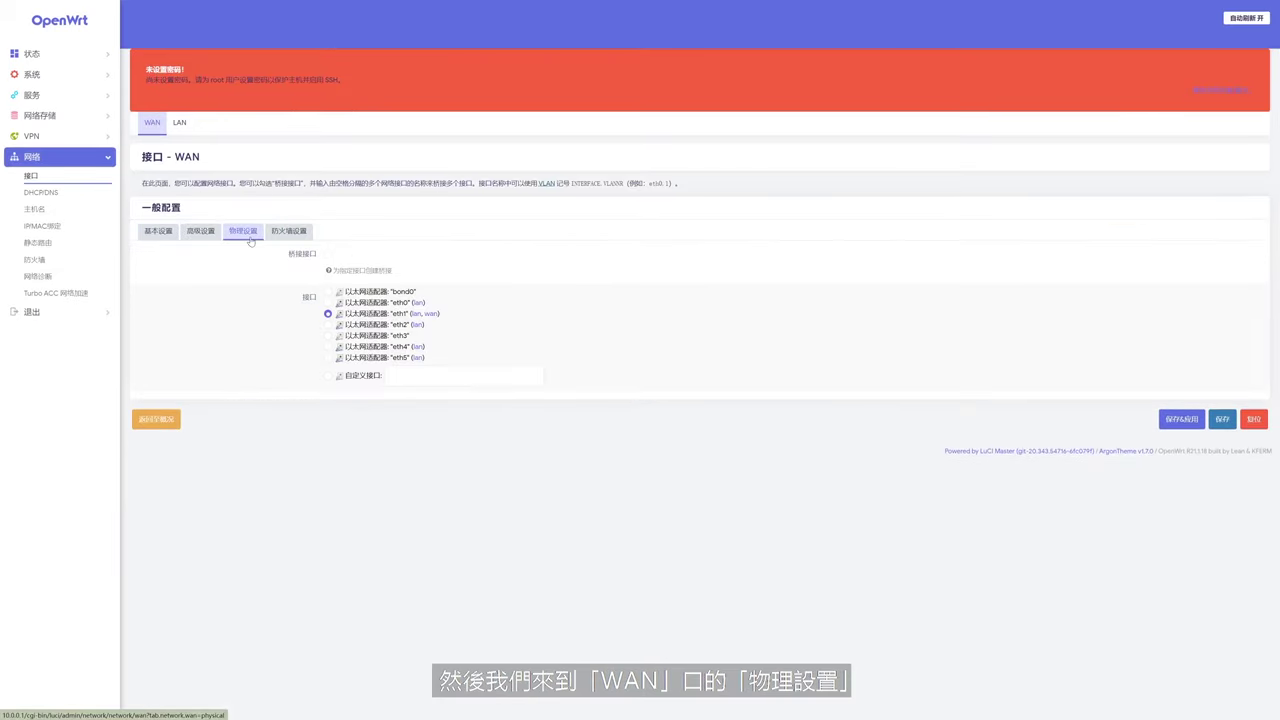
{"action": "left_click", "coordinate": [328, 336]}
{"action": "left_click", "coordinate": [1181, 419]}
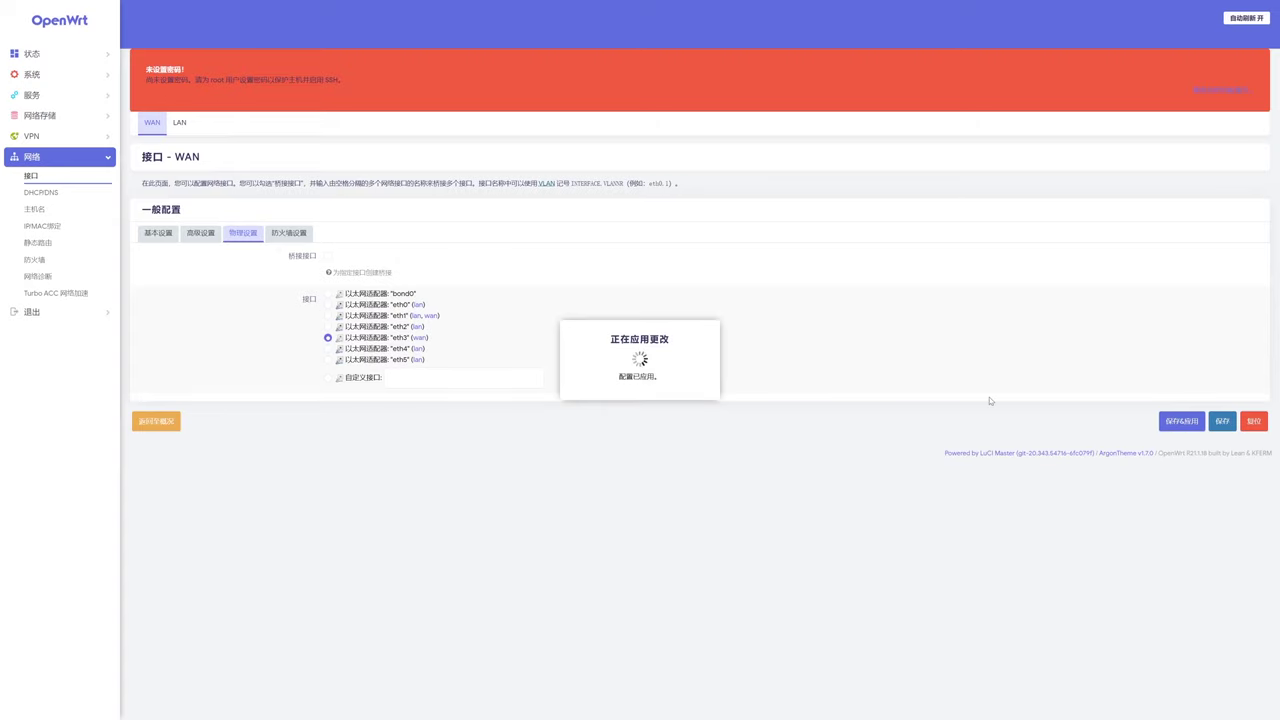
Set the WAN protocol to PPPoE, enter the PAP/CHAP user name and password of the broadband account, and save and apply.
{"action": "left_click", "coordinate": [152, 122]}
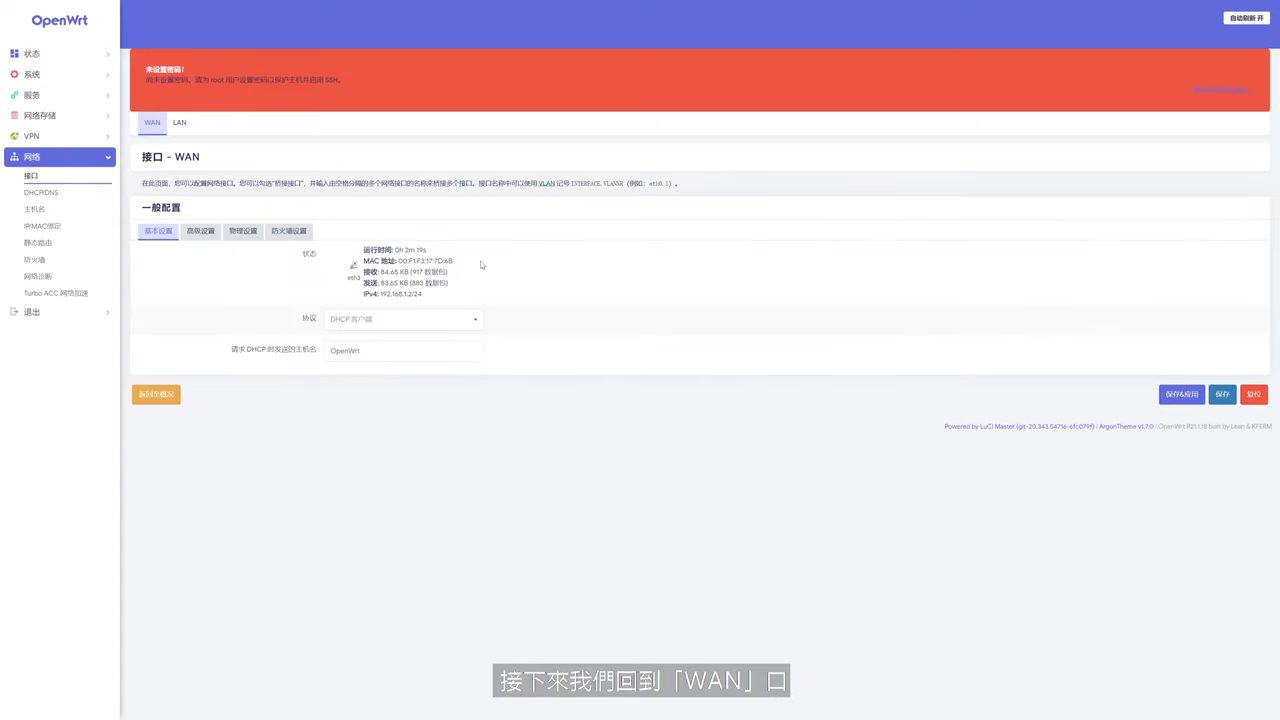
{"action": "left_click", "coordinate": [470, 320]}
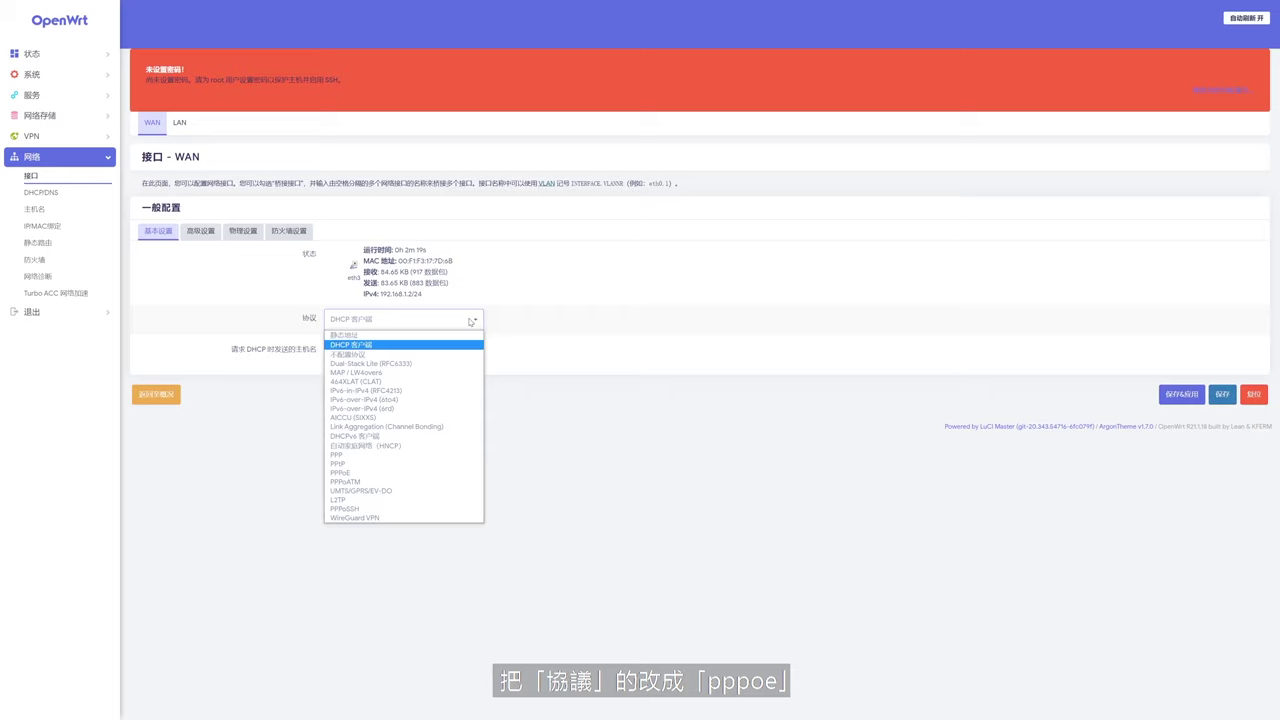
{"action": "left_click", "coordinate": [430, 472]}
{"action": "left_click", "coordinate": [350, 350]}
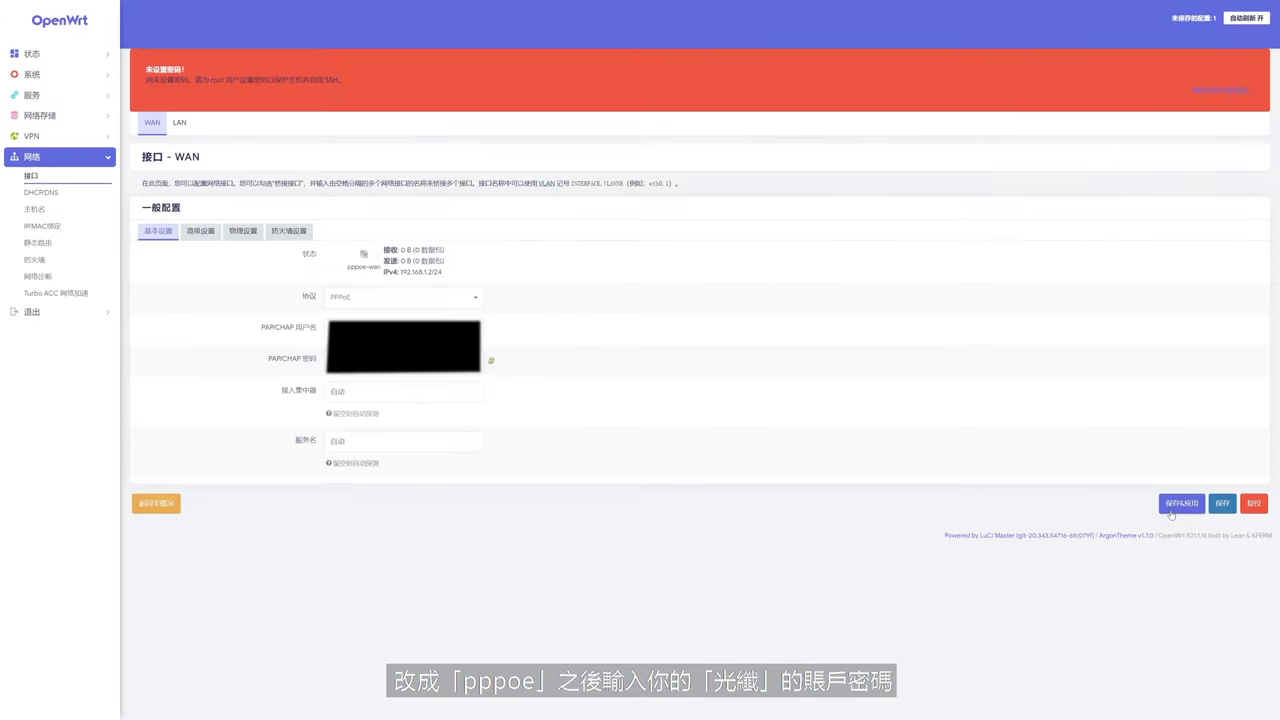
{"action": "left_click", "coordinate": [1175, 503]}
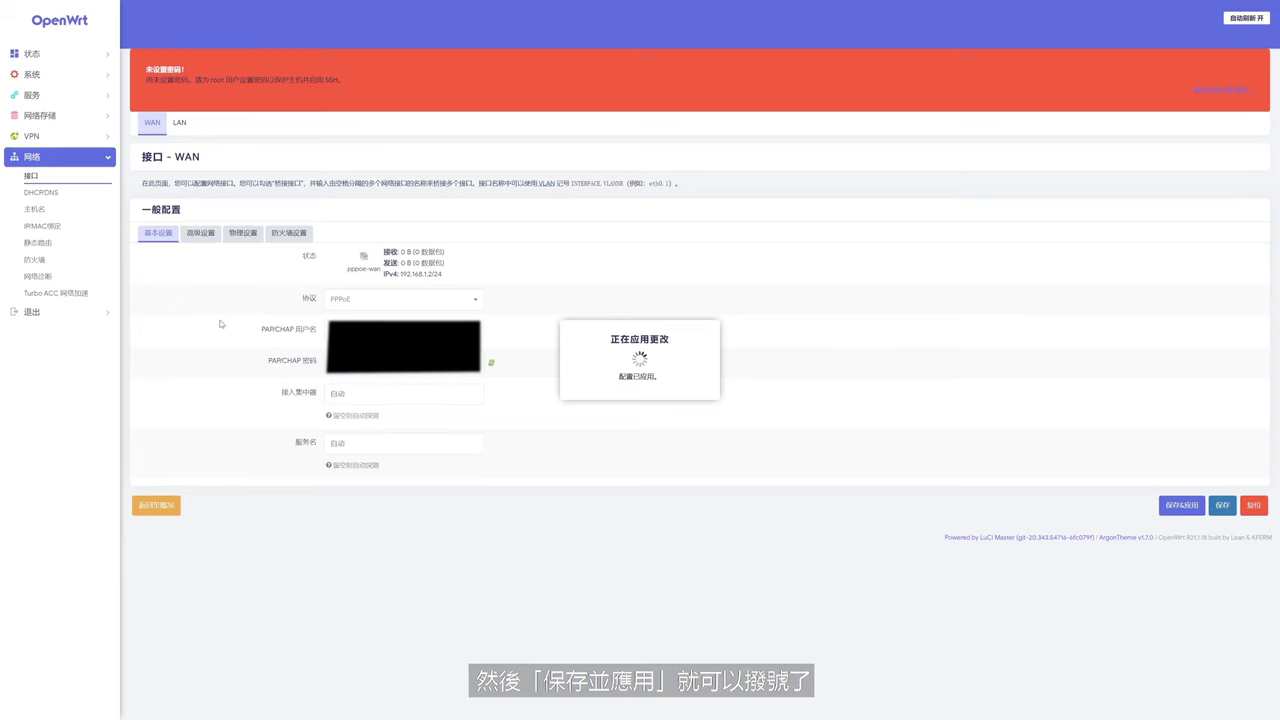
{"action": "left_click", "coordinate": [55, 54]}
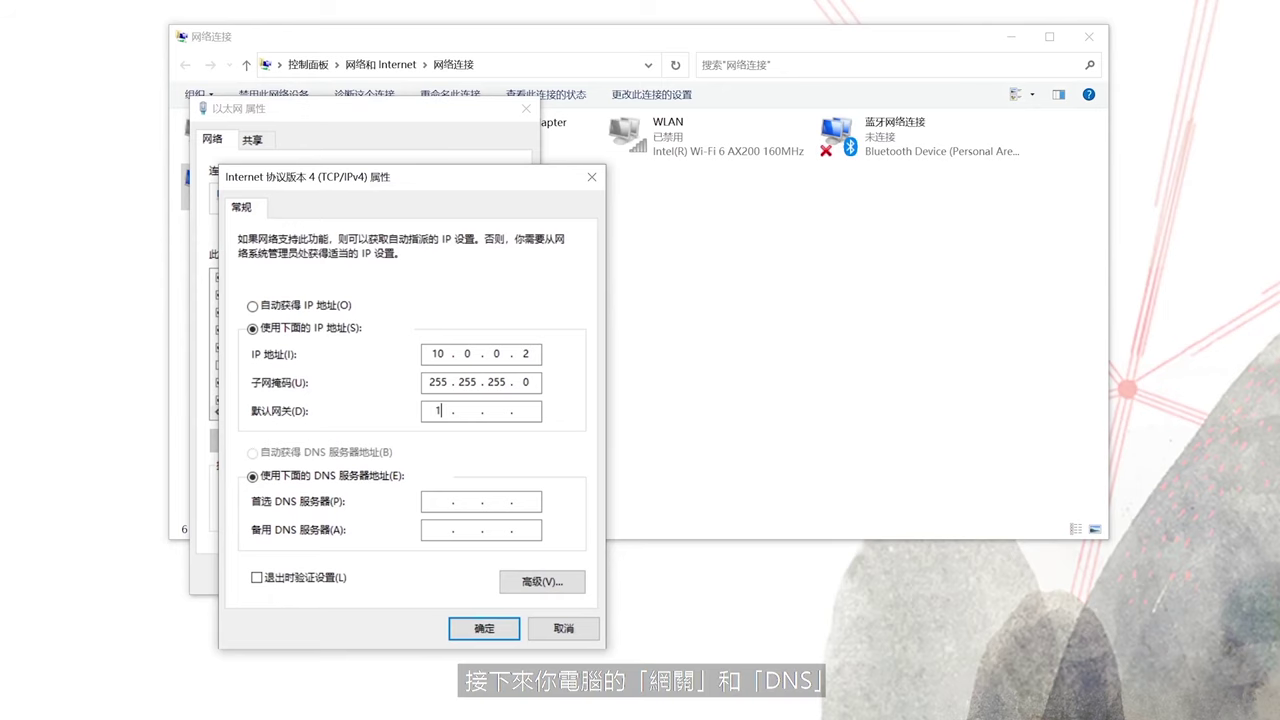
Set the computer's IPv4 default gateway and preferred DNS server to 10.0.0.1 in the Windows Ethernet adapter properties.
{"action": "type", "text": "0.0.0.1"}
{"action": "left_click", "coordinate": [432, 501]}
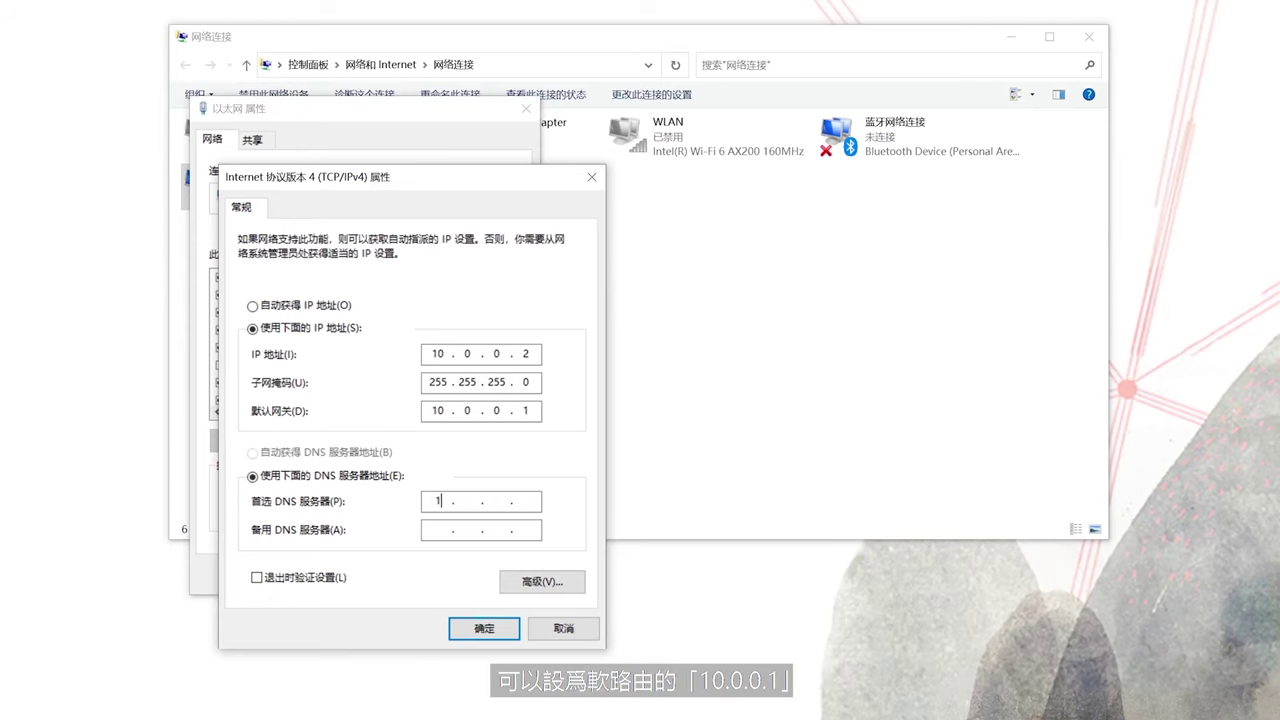
{"action": "type", "text": "10.0.0.1"}
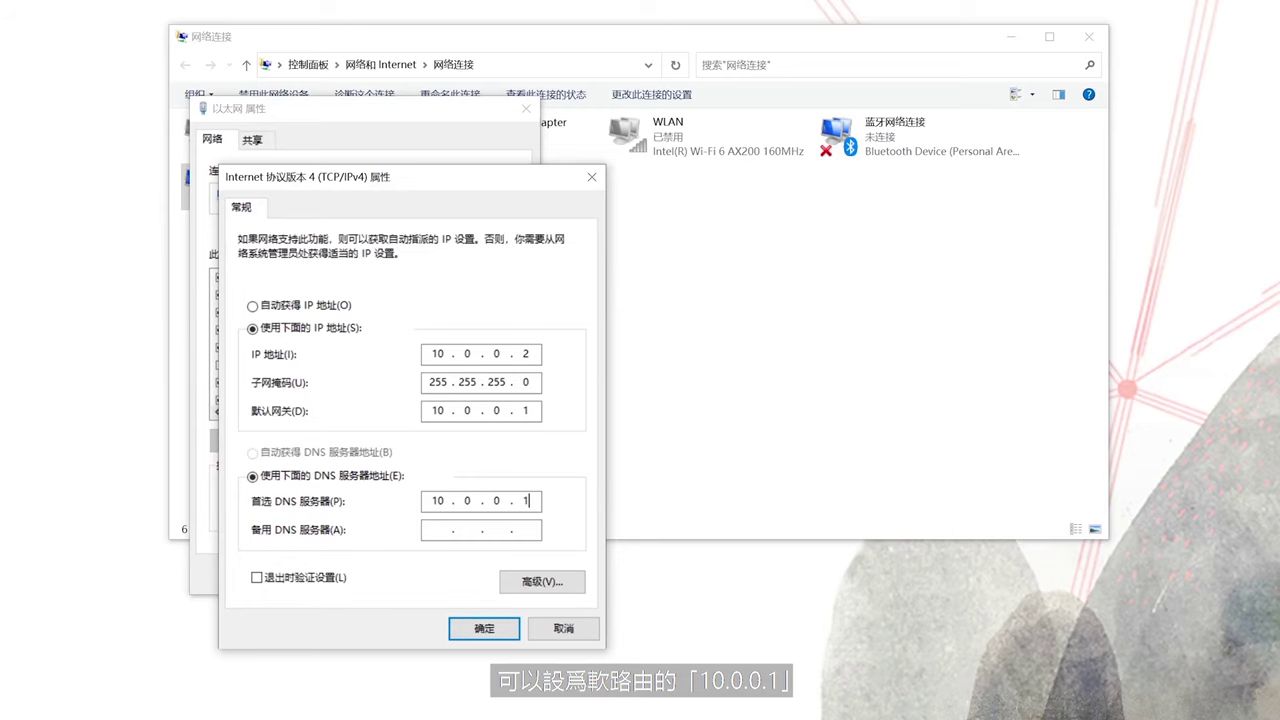
{"action": "left_click", "coordinate": [489, 633]}
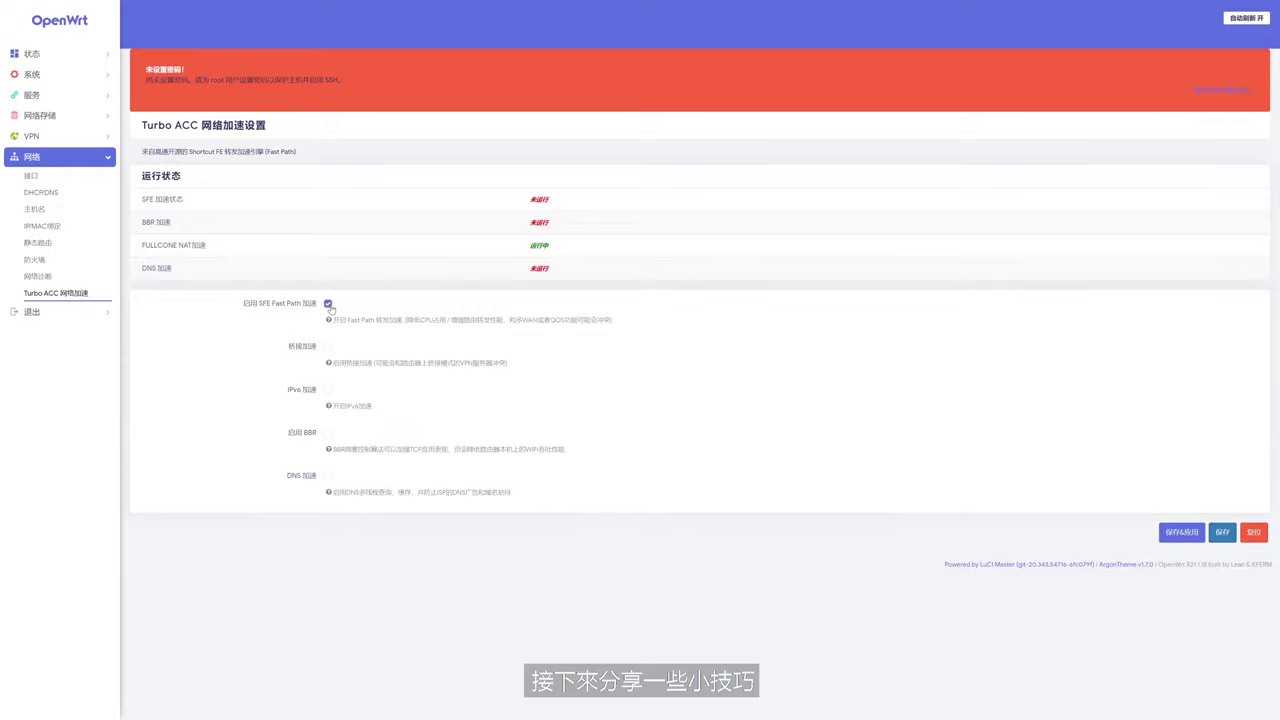
Enable bridge acceleration, IPv6 acceleration, BBR and DNS acceleration in OpenWrt's Turbo ACC settings.
{"action": "left_click", "coordinate": [327, 346]}
{"action": "left_click", "coordinate": [328, 389]}
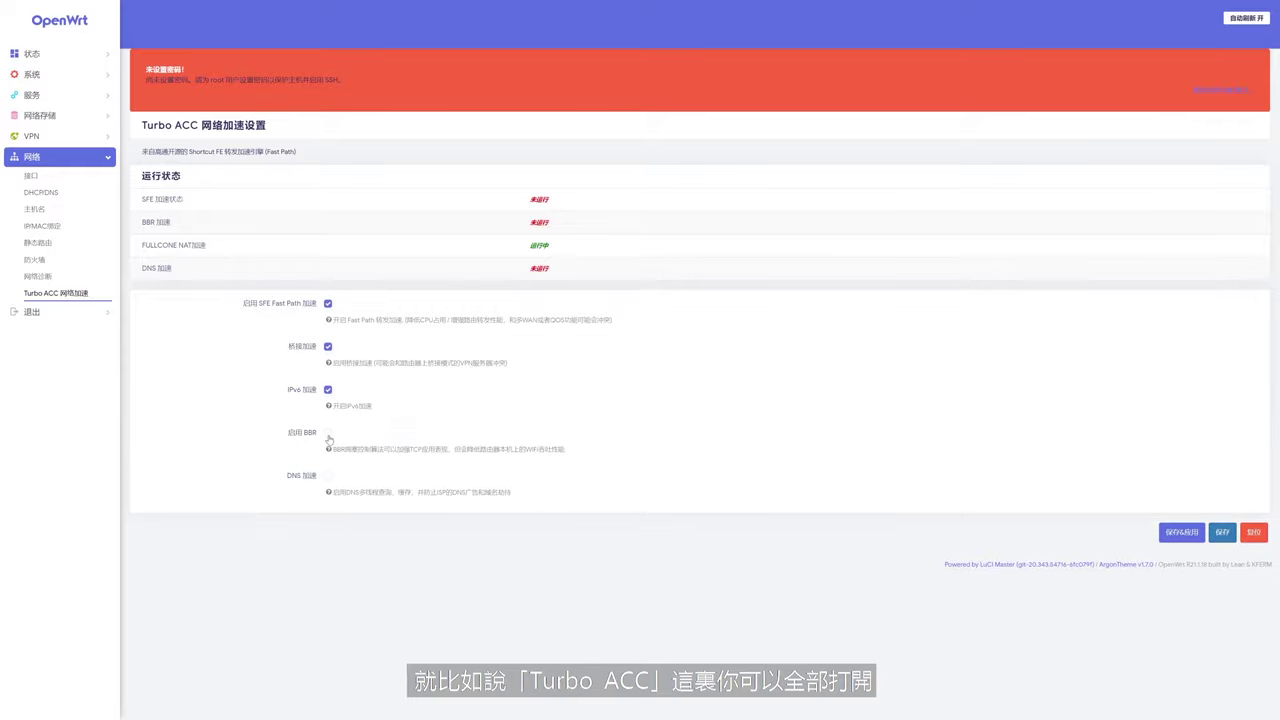
{"action": "left_click", "coordinate": [328, 435]}
{"action": "left_click", "coordinate": [328, 476]}
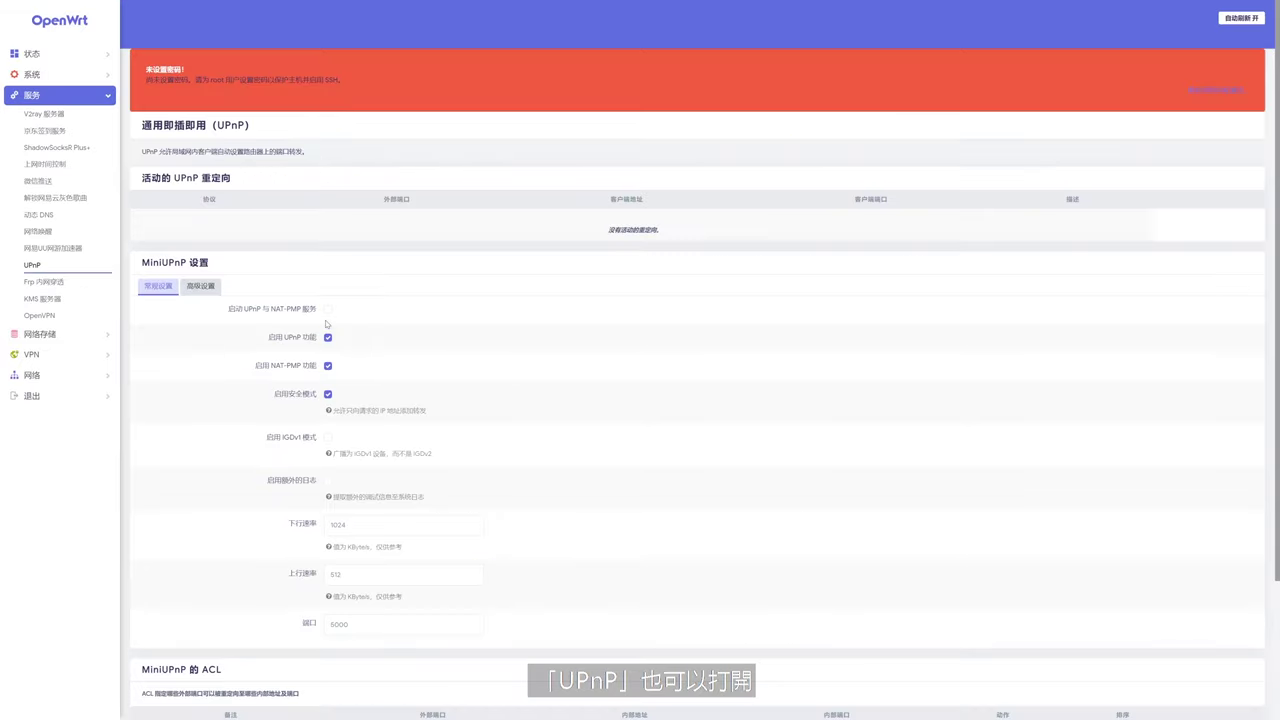
Enable the UPnP and NAT-PMP service, and delete the vpn zone from the firewall.
{"action": "left_click", "coordinate": [328, 309]}
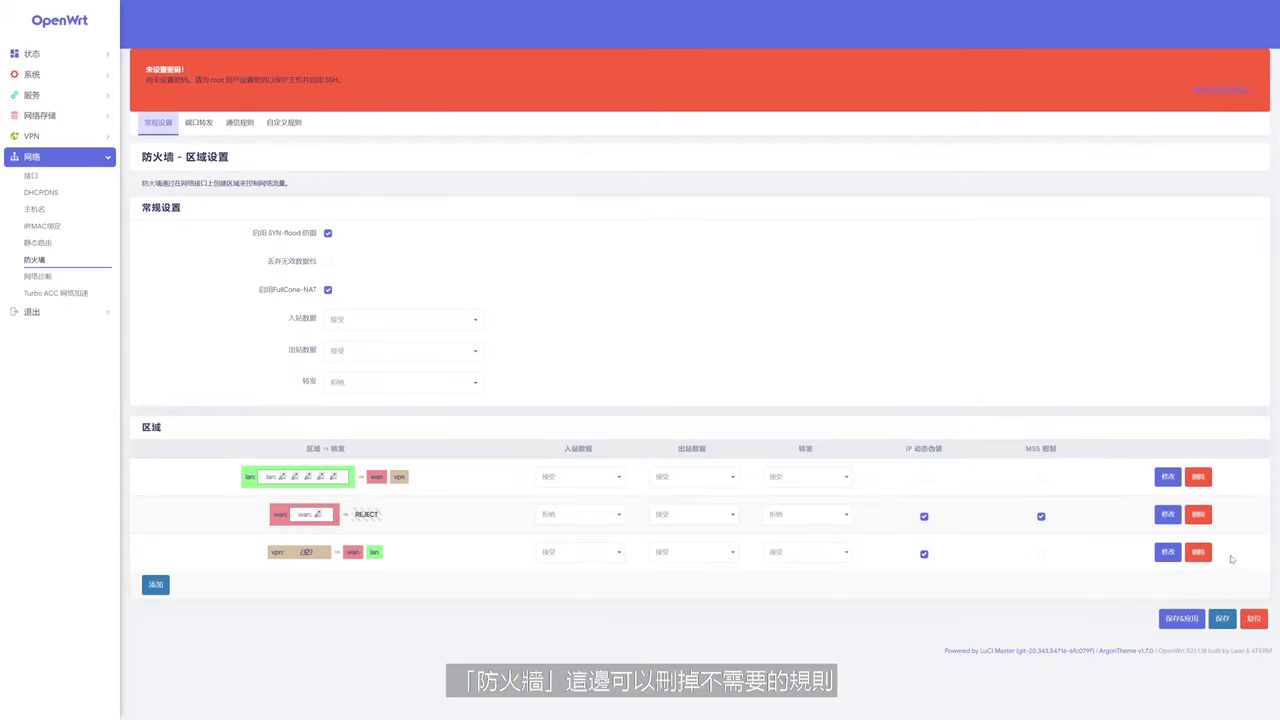
{"action": "left_click", "coordinate": [1198, 552]}
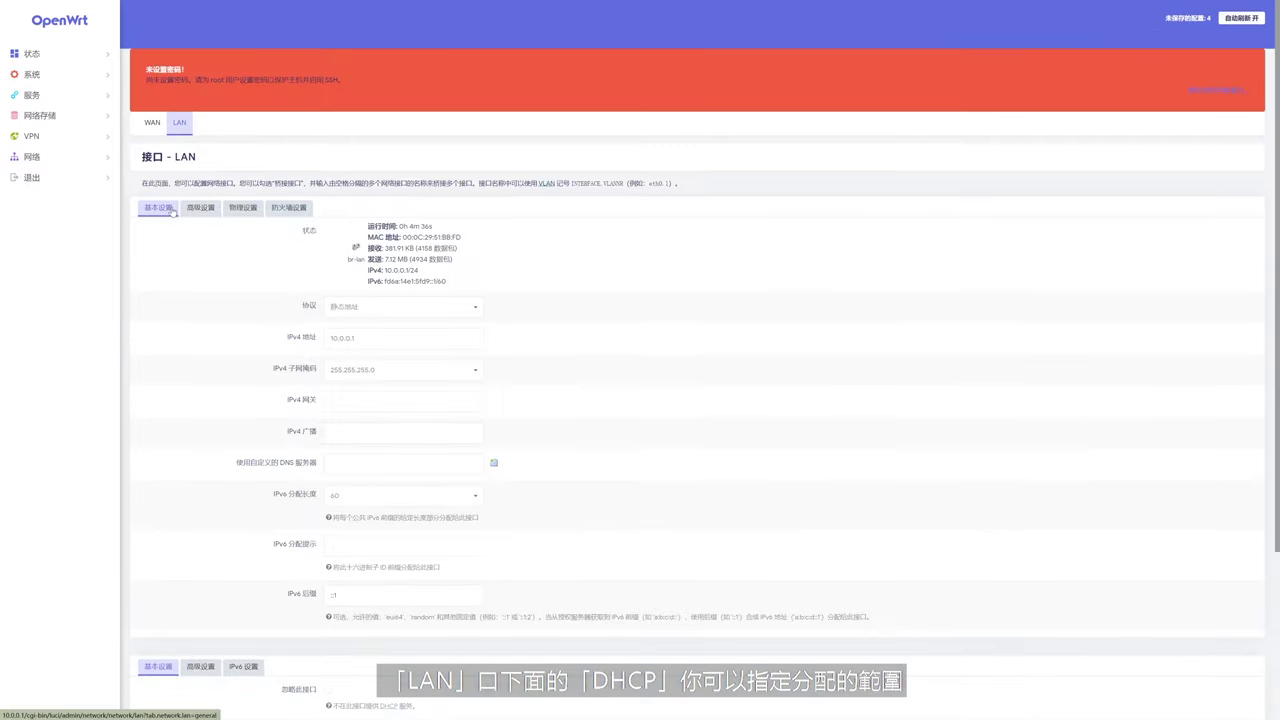
Set the LAN interface's DHCP start address to 1 and its maximum number of clients to 254.
{"action": "scroll", "coordinate": [614, 404], "scroll_direction": "down", "scroll_amount": 3}
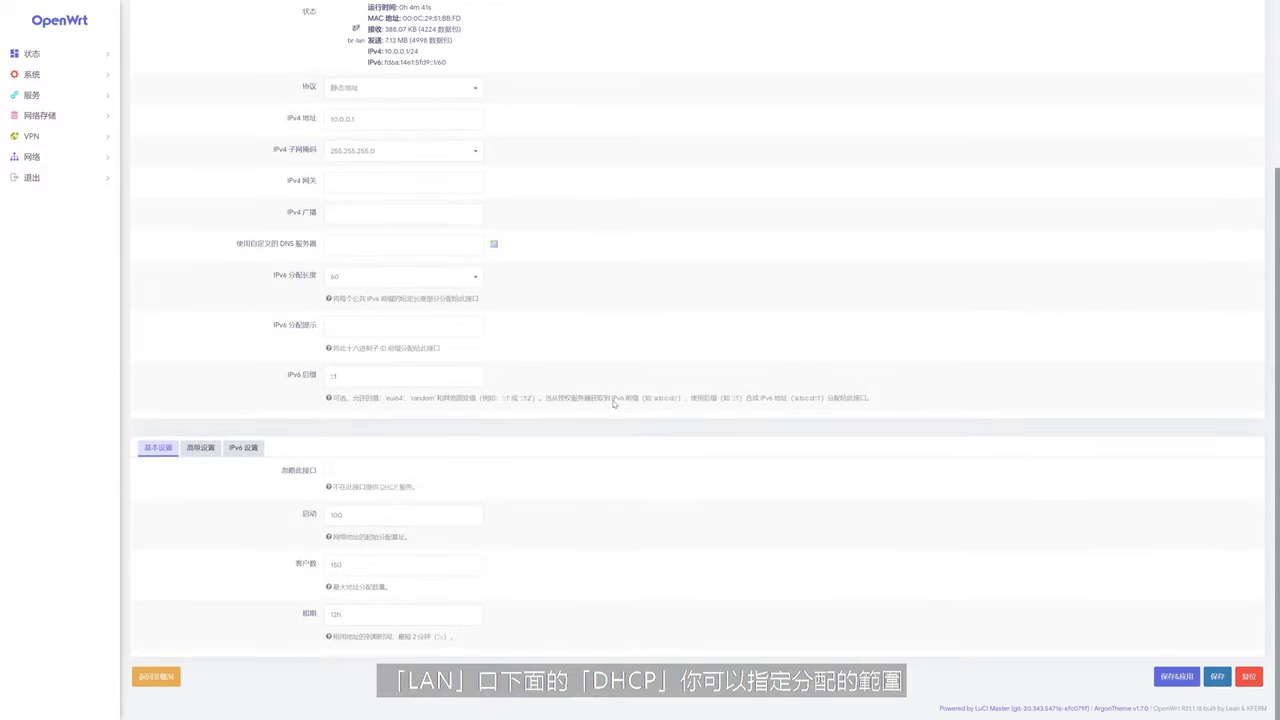
{"action": "left_click", "coordinate": [403, 565]}
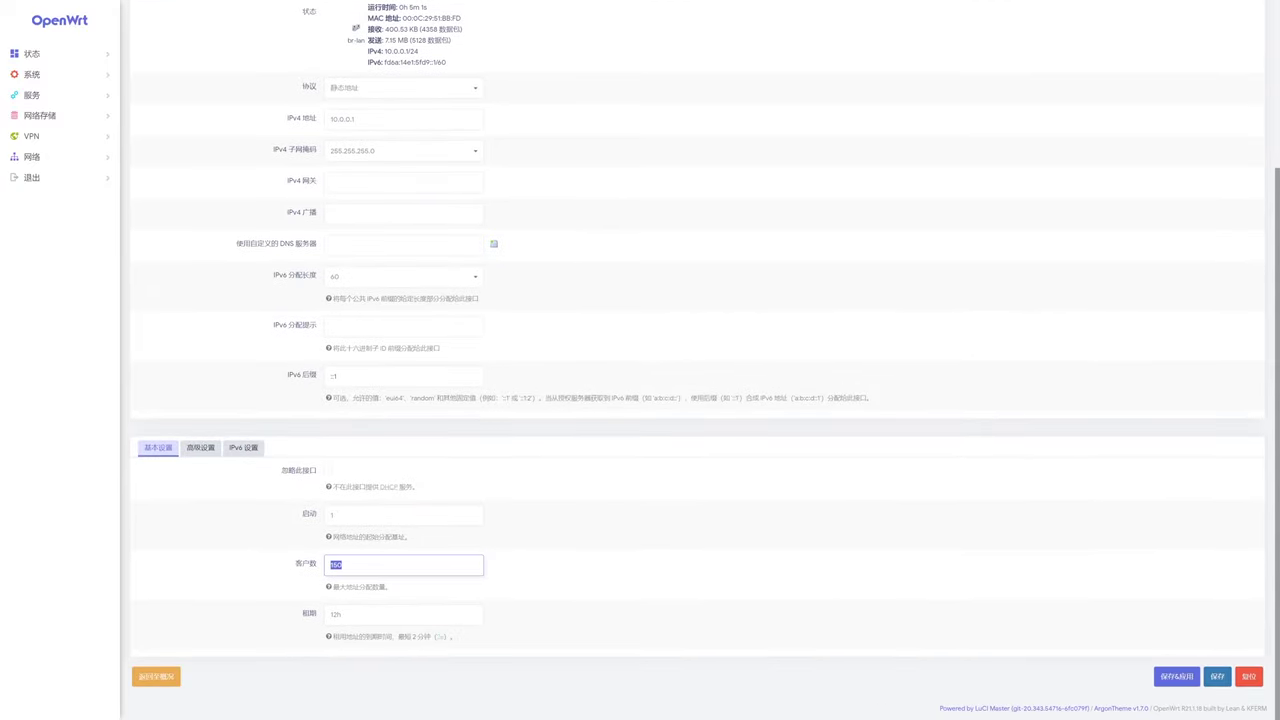
{"action": "type", "text": "254"}
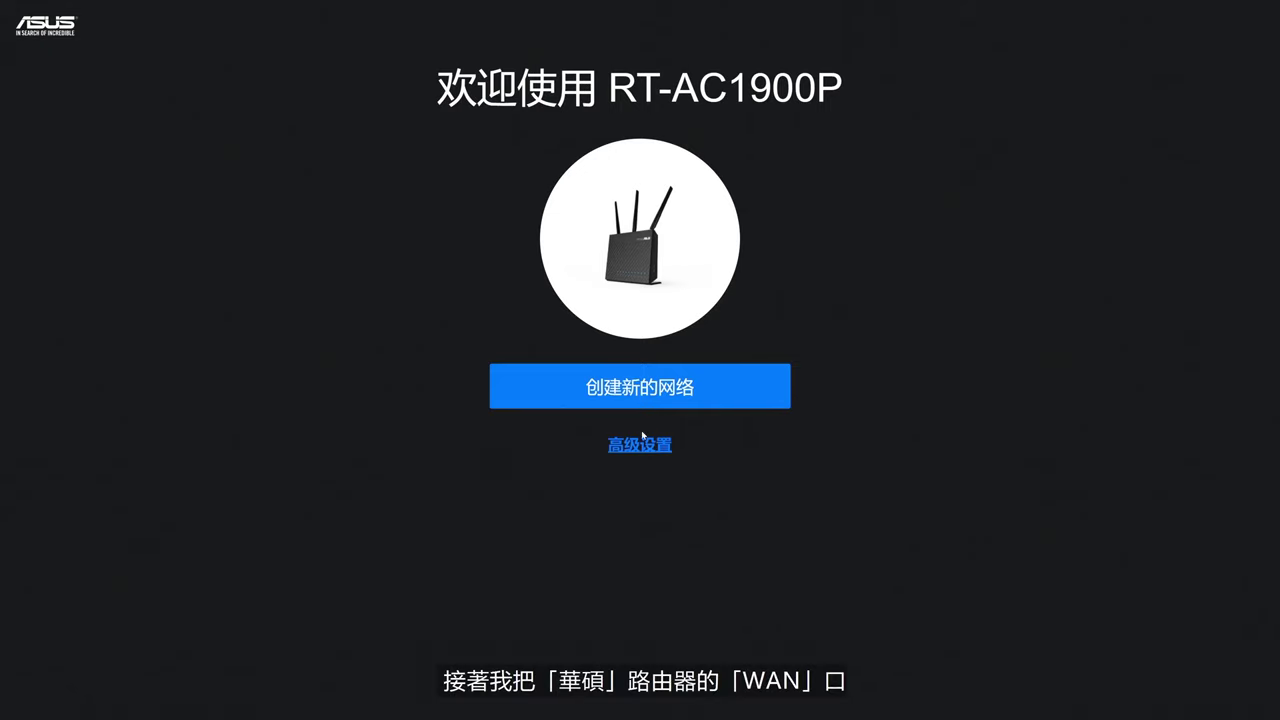
Switch to the ASUS RT-AC1900P setup wizard and choose Access Point (无线访问点) as the operation mode in its advanced settings.
{"action": "left_click", "coordinate": [634, 446]}
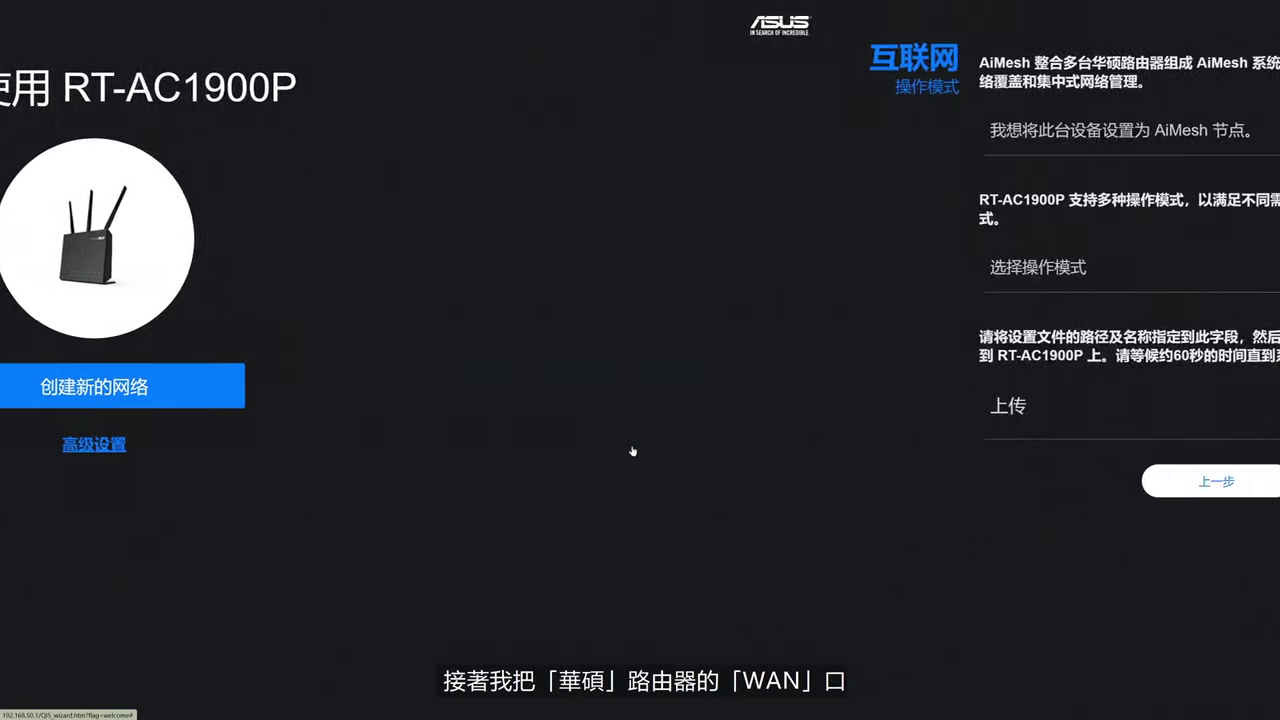
{"action": "left_click", "coordinate": [361, 268]}
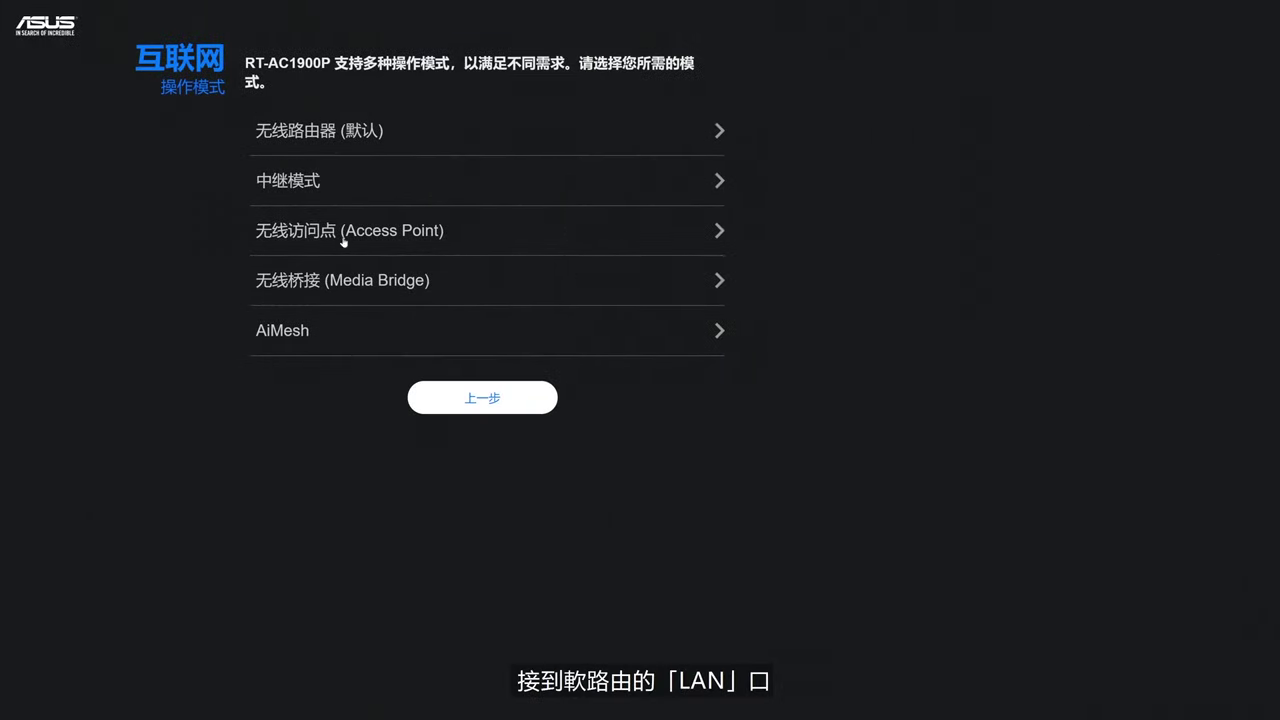
{"action": "left_click", "coordinate": [676, 229]}
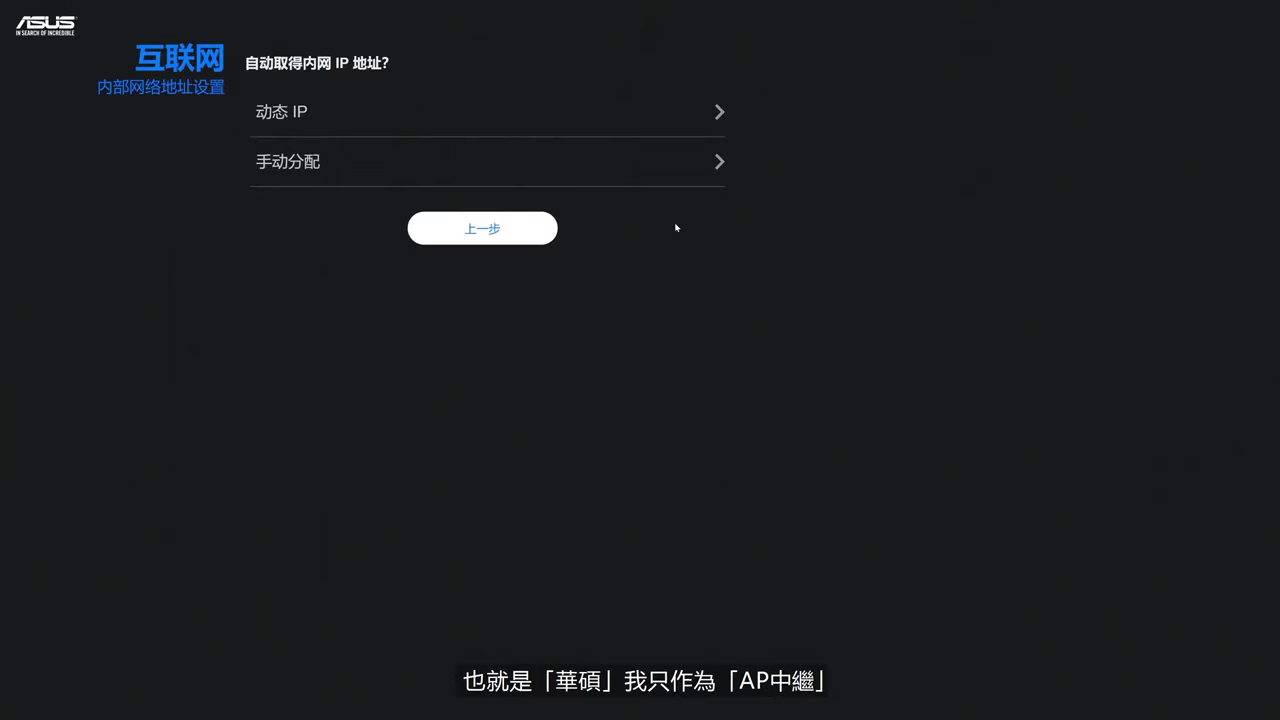
Choose dynamic IP (动态 IP) for the ASUS access point's LAN address and apply the 2.4 GHz and 5 GHz wireless settings.
{"action": "left_click", "coordinate": [496, 113]}
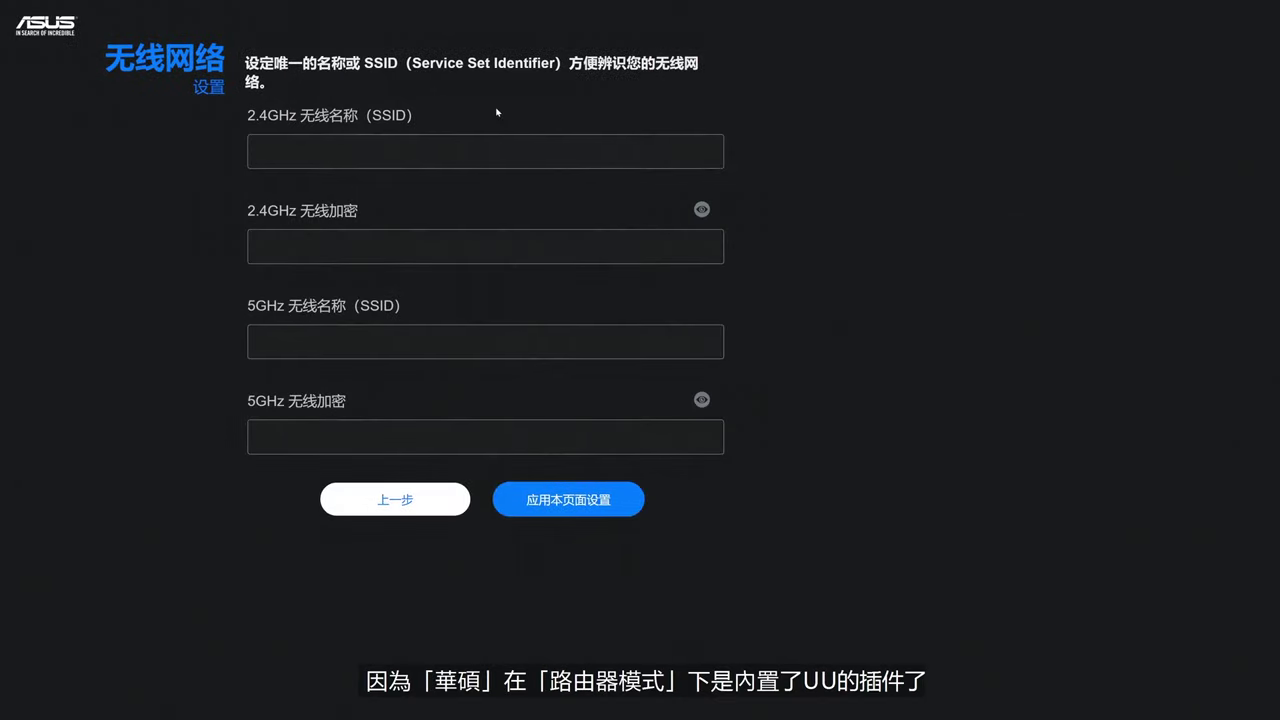
{"action": "left_click", "coordinate": [559, 505]}
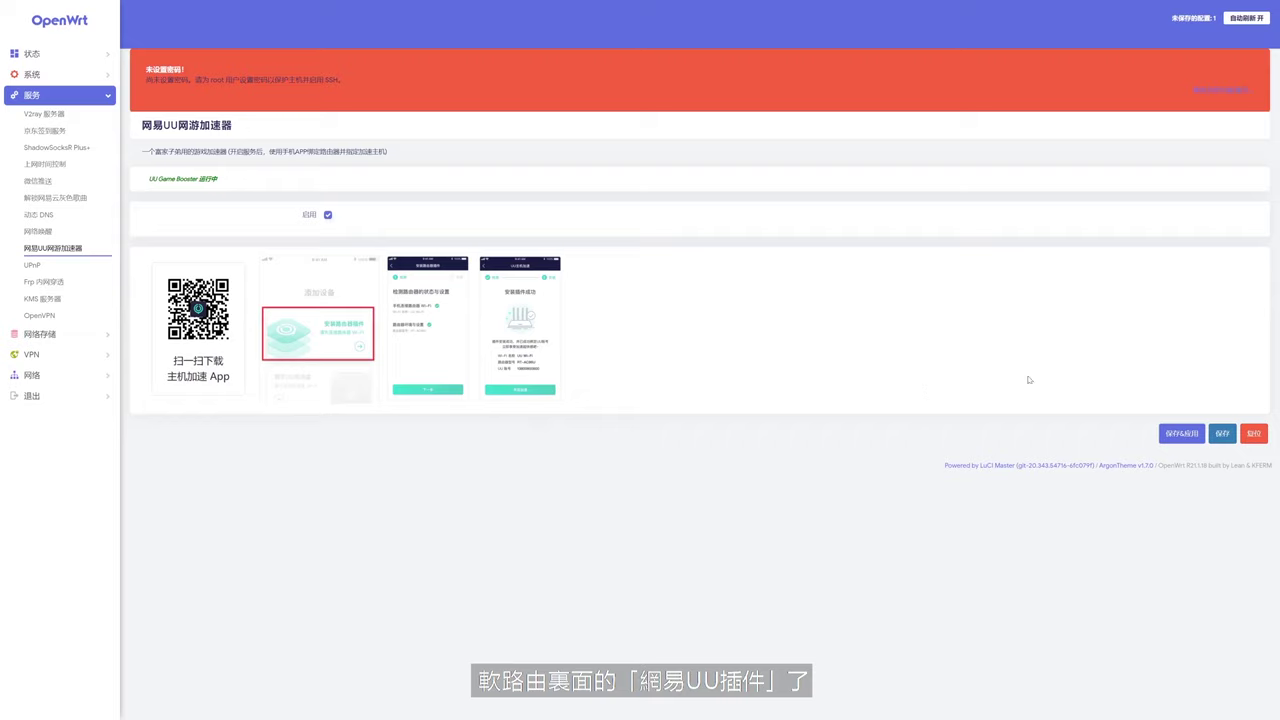
Switch to OpenWrt and save and apply the NetEase UU game accelerator (网易UU网游加速器) with its service enabled.
{"action": "left_click", "coordinate": [1182, 434]}
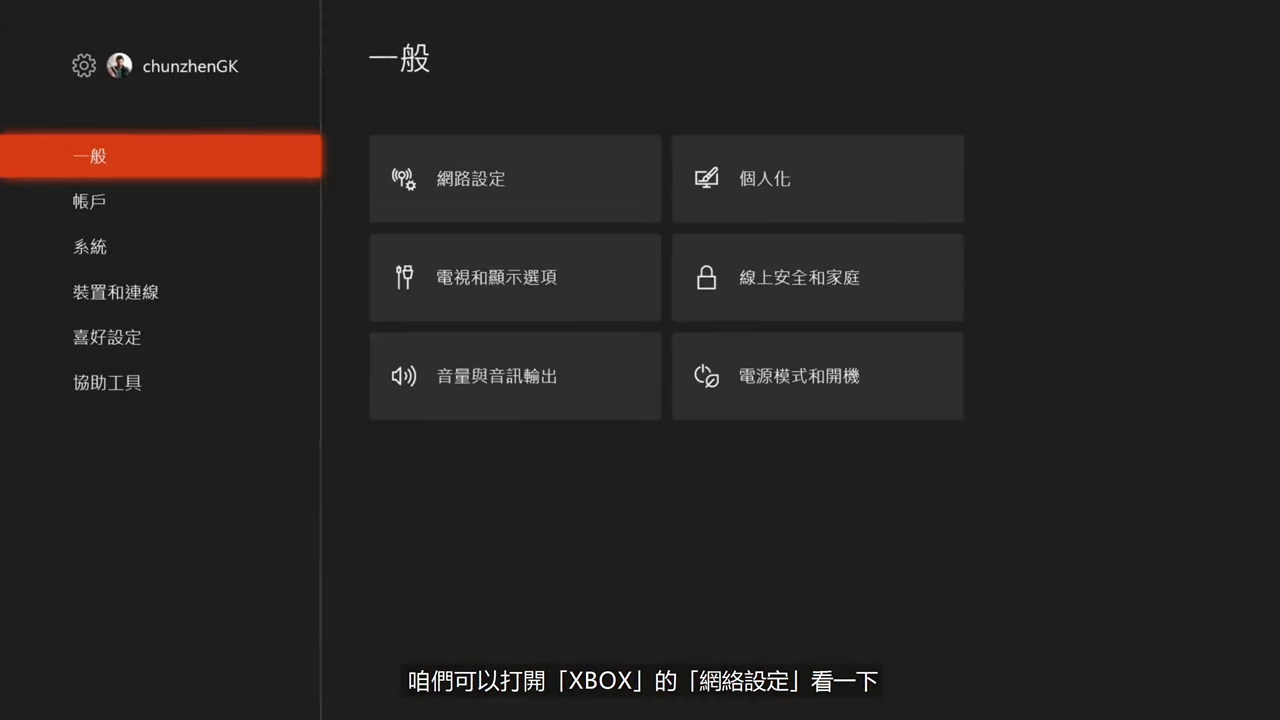
Switch to the Xbox console's general settings and open the network settings (網路設定).
{"action": "key", "text": "Right"}
{"action": "key", "text": "Return"}
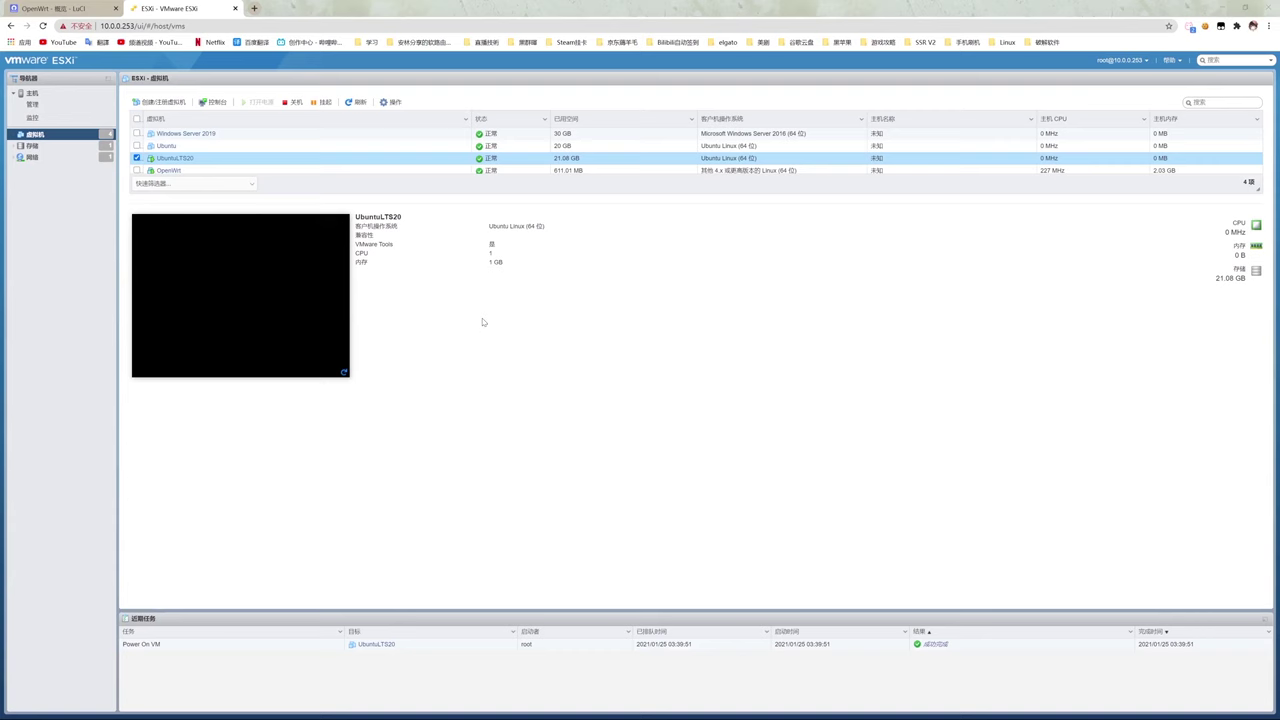
Switch to VMware ESXi, power on the Windows Server 2019 virtual machine and open its browser console.
{"action": "left_click", "coordinate": [340, 230]}
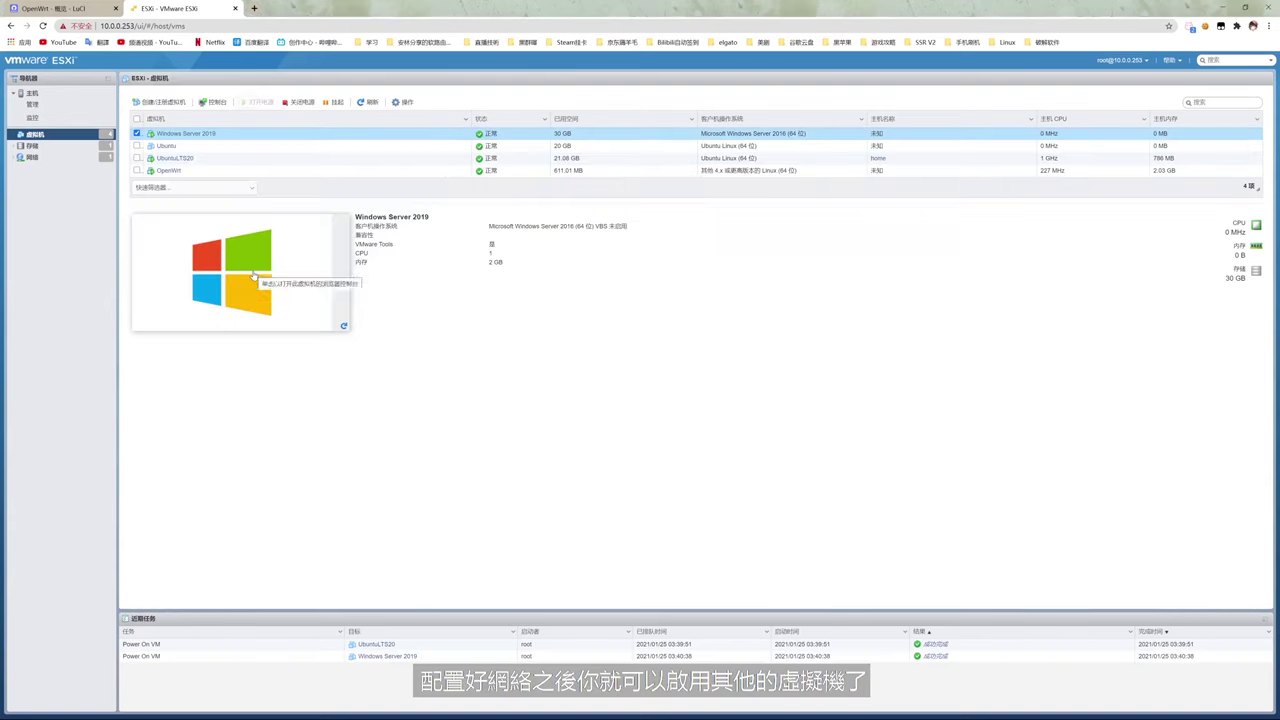
{"action": "left_click", "coordinate": [271, 286]}
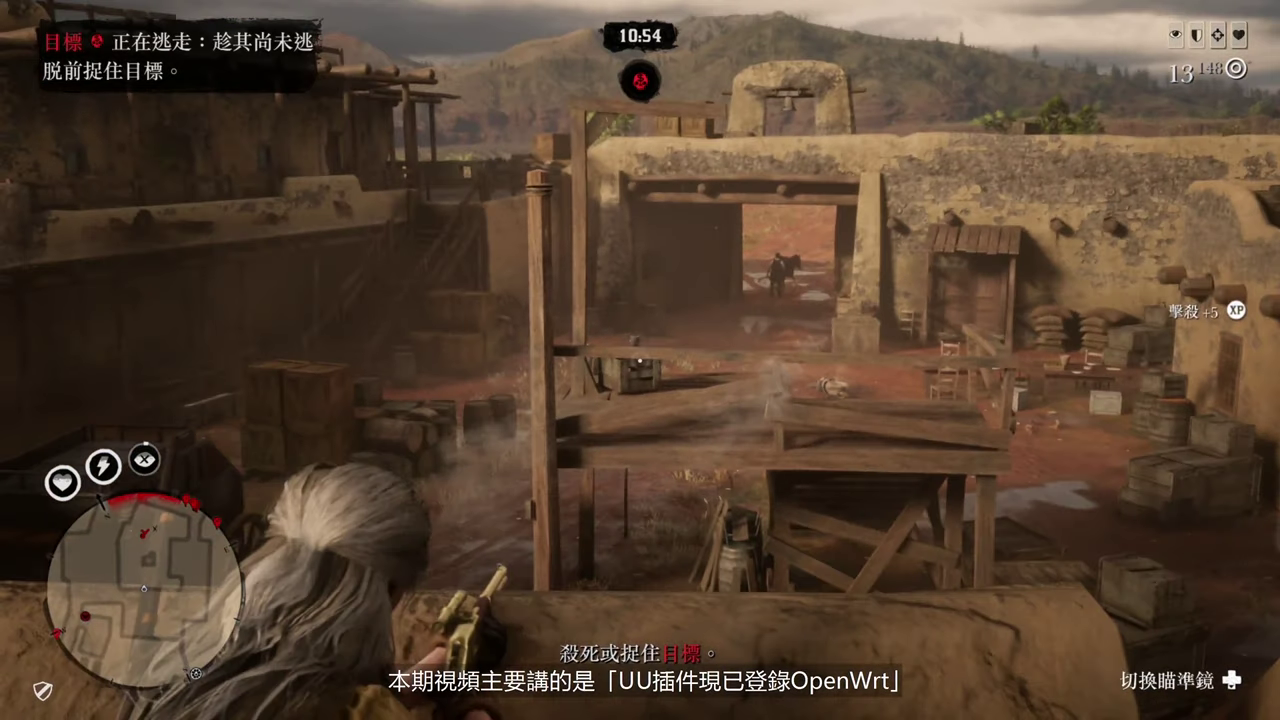